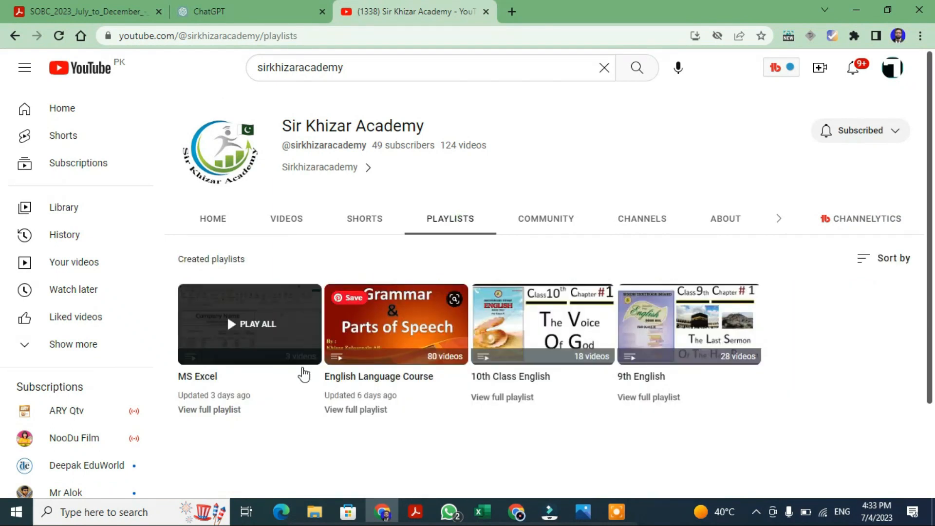
left_click(248, 327)
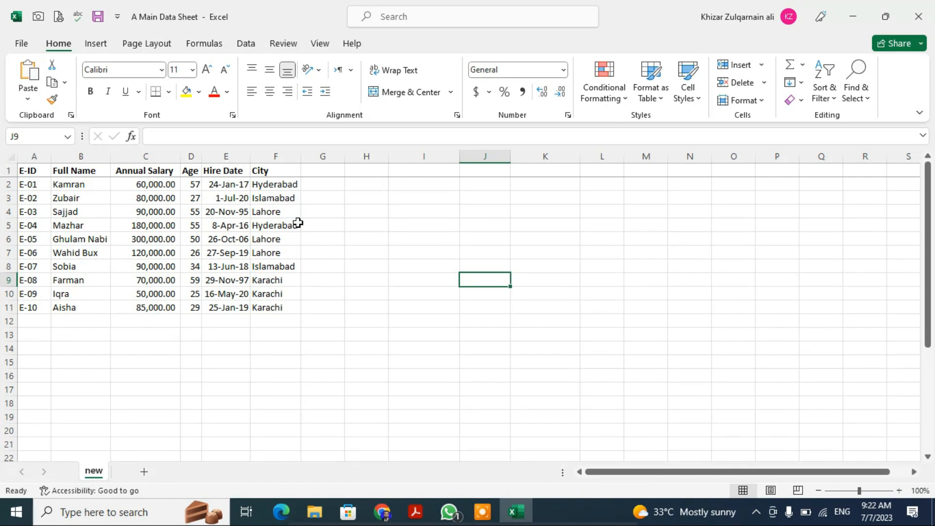
- Enter the title Lookup in I1, then the headers E-ID in H5 and Name in I5
left_click(432, 170)
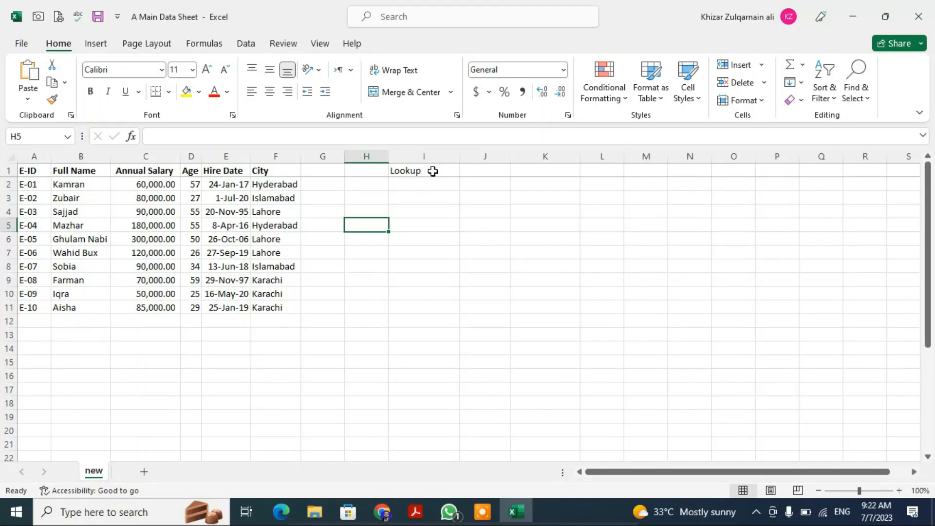
type("E-ID")
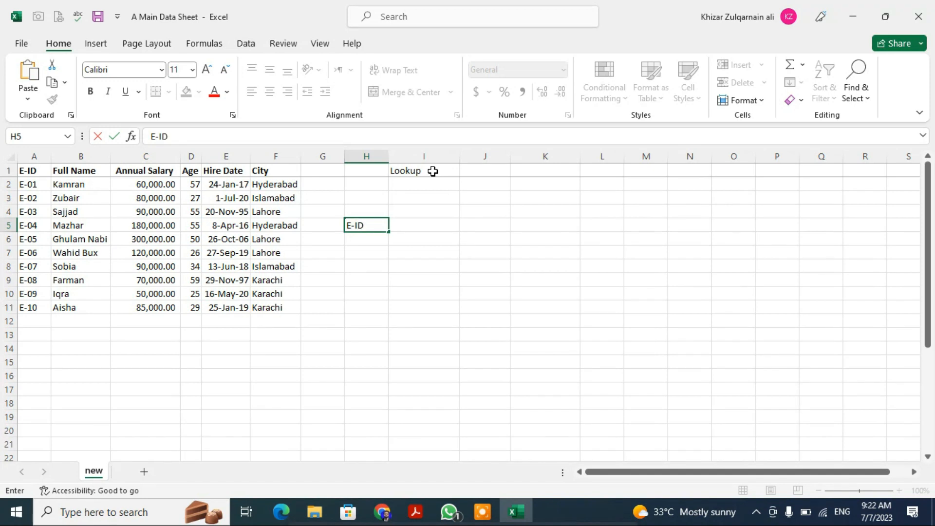
key("Return")
key("Up")
key("Right")
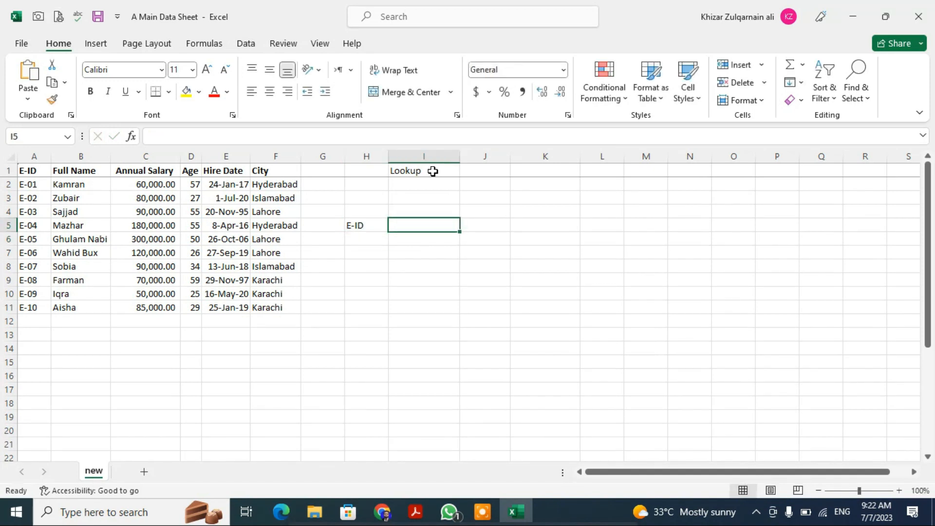
type("Name")
key("Return")
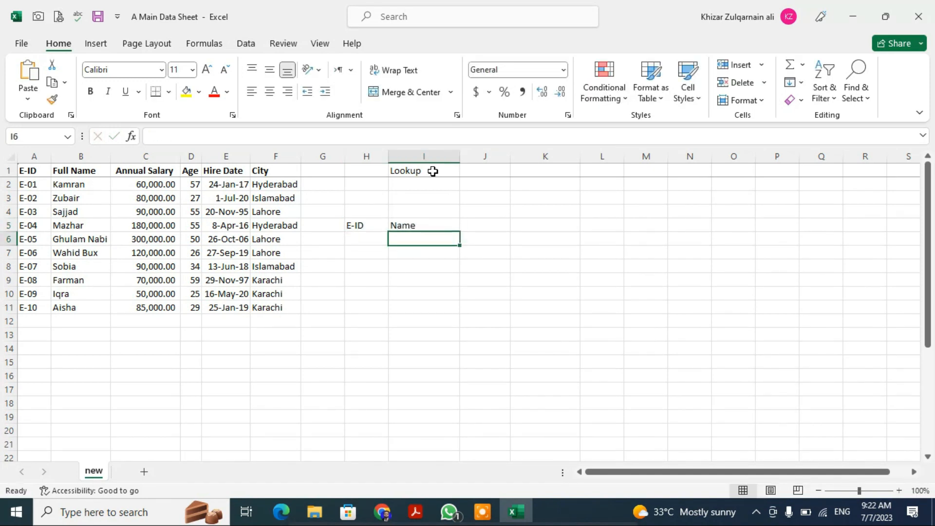
- Copy the employee ID E-05 from A6 into H6 under the E-ID header
key("Right")
key("Left")
key("Left")
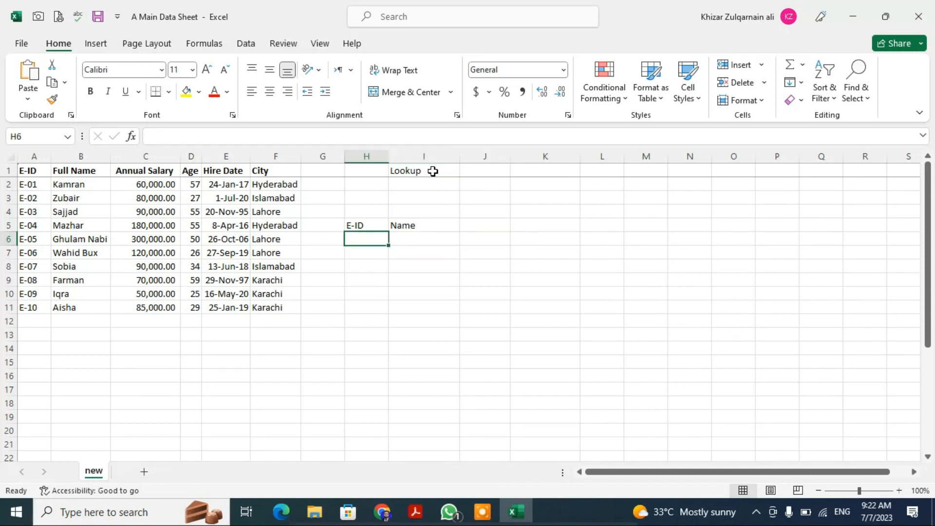
key("Left")
key("Left")
key("Left")
key("Left")
key("Left")
key("Left")
key("Left")
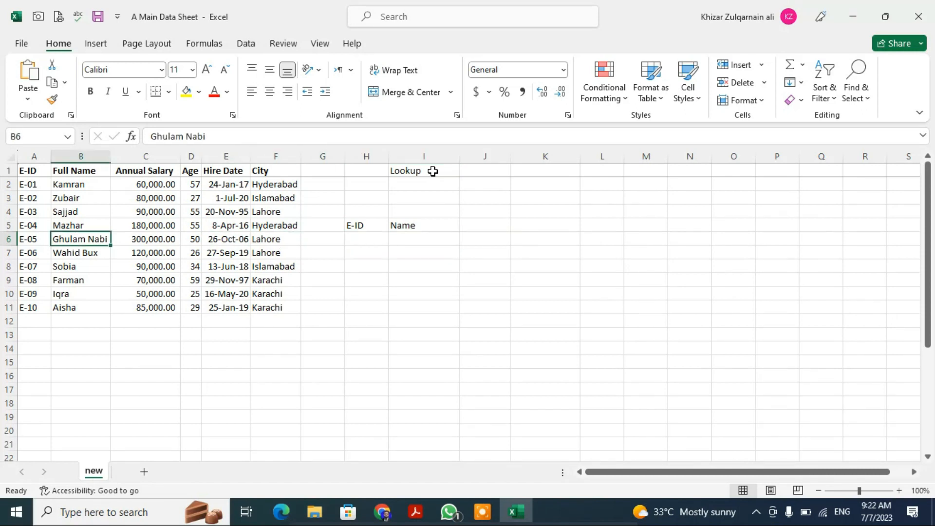
key("ctrl+c")
key("Right")
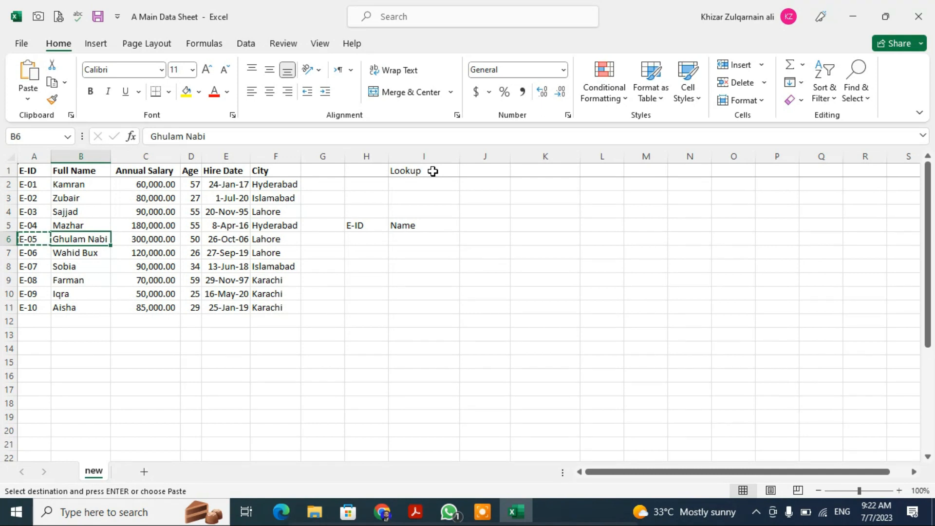
key("Right")
key("Right")
key("Right")
key("Right")
key("Right")
key("Right")
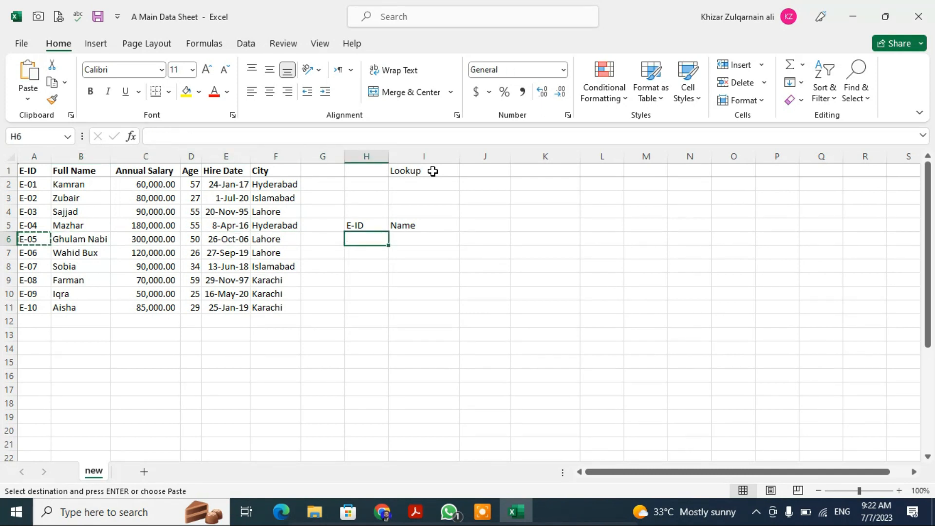
key("Return")
- Enter a LOOKUP formula in I6 that searches for H6 in the array A1:F11
key("Right")
type("=")
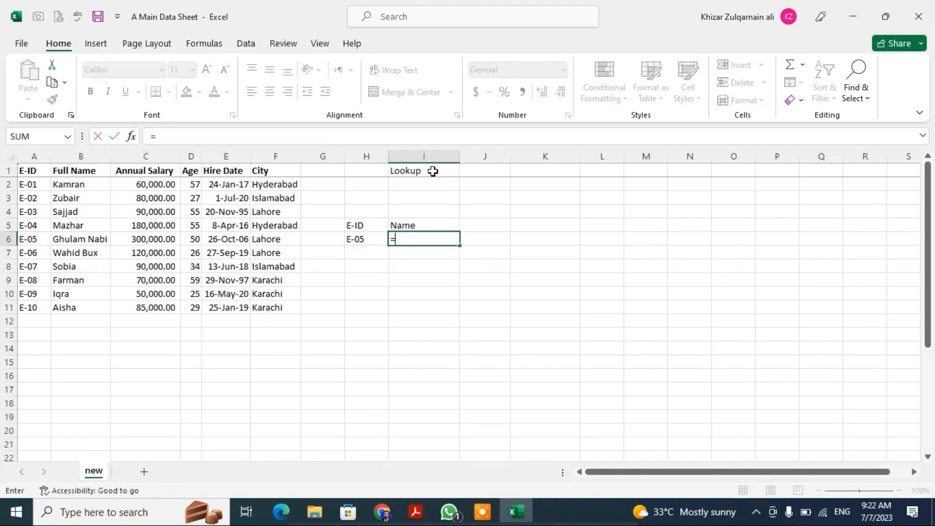
type("lookup(")
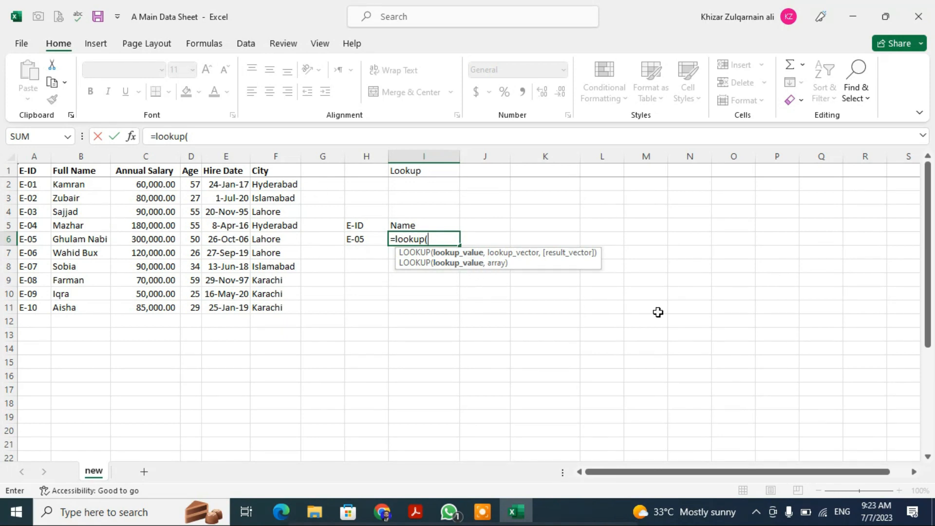
key("Left")
key("Left")
key("Right")
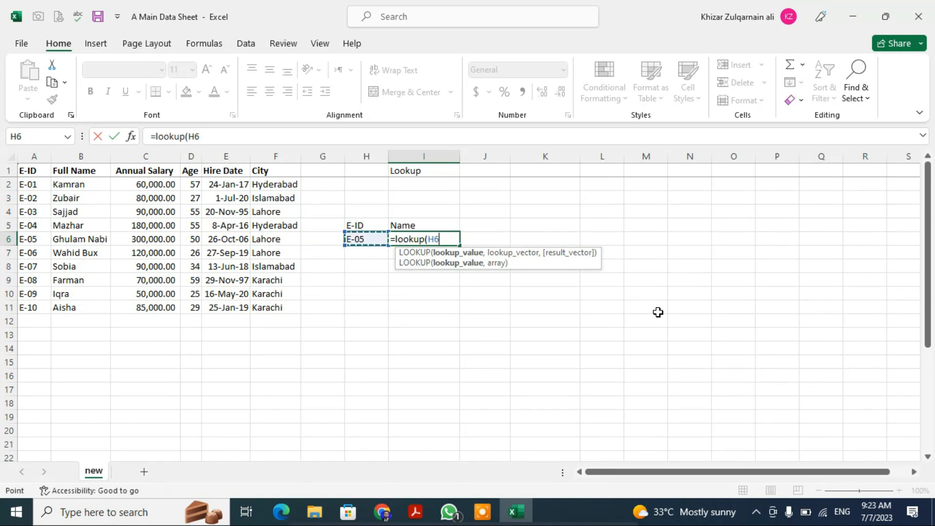
type(",")
key("Left")
key("ctrl+Left")
key("ctrl+Left")
key("ctrl+Up")
key("Down")
key("Up")
key("shift+Right")
key("shift+Right")
key("shift+Right")
key("shift+Right")
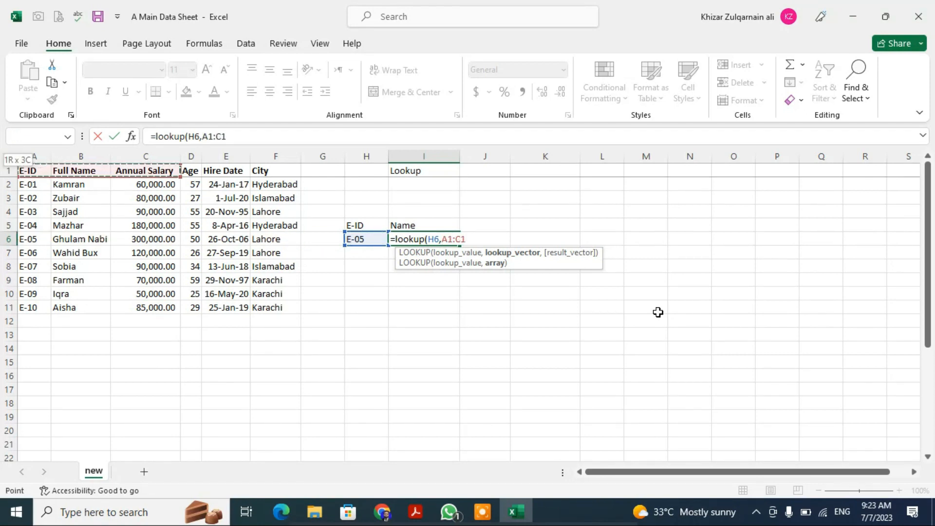
key("shift+Right")
key("ctrl+shift+Down")
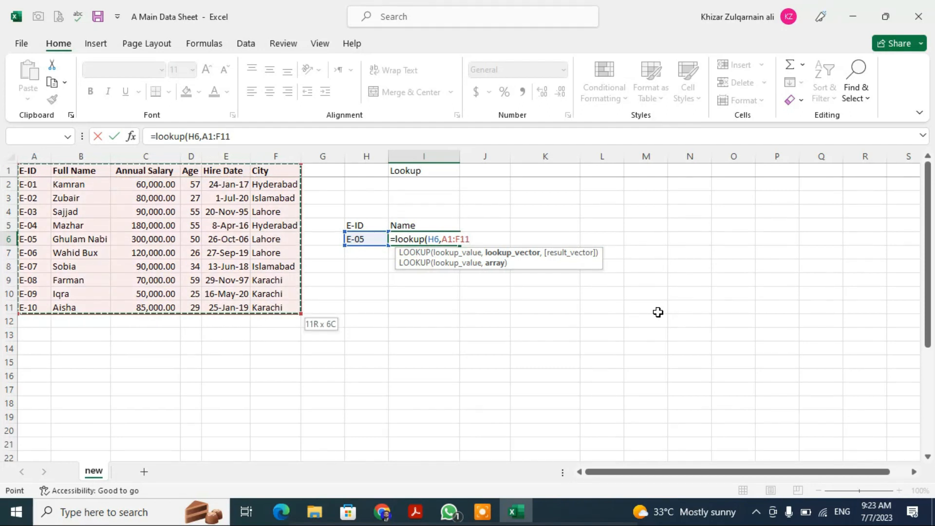
key("Return")
- Compare the lookup result in I6 with the E-05 record in row 6 of the data table
key("Up")
key("Left")
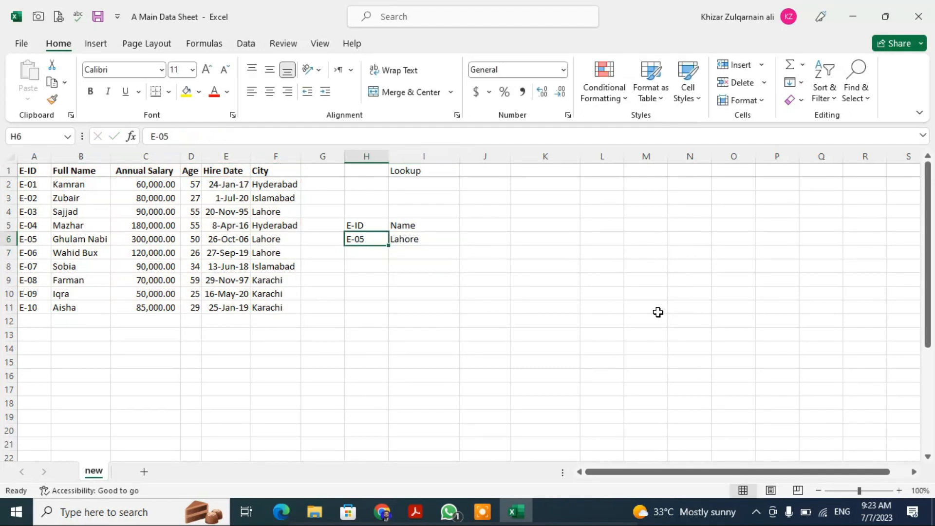
key("Left")
key("Left")
key("ctrl+Left")
key("Right")
key("Right")
key("Right")
key("Right")
key("Right")
key("Right")
key("Right")
key("Right")
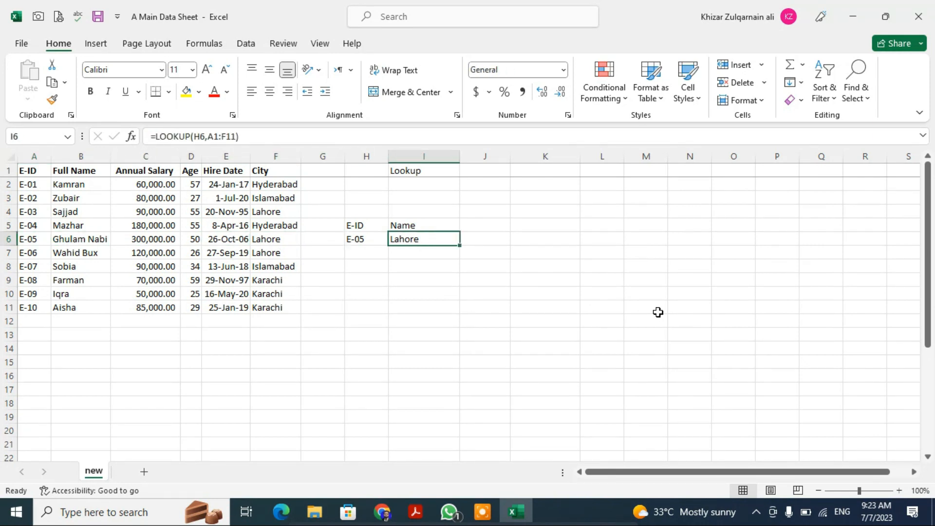
- Narrow the lookup array in the I6 formula to A1:C11 and check the result against C6
key("F2")
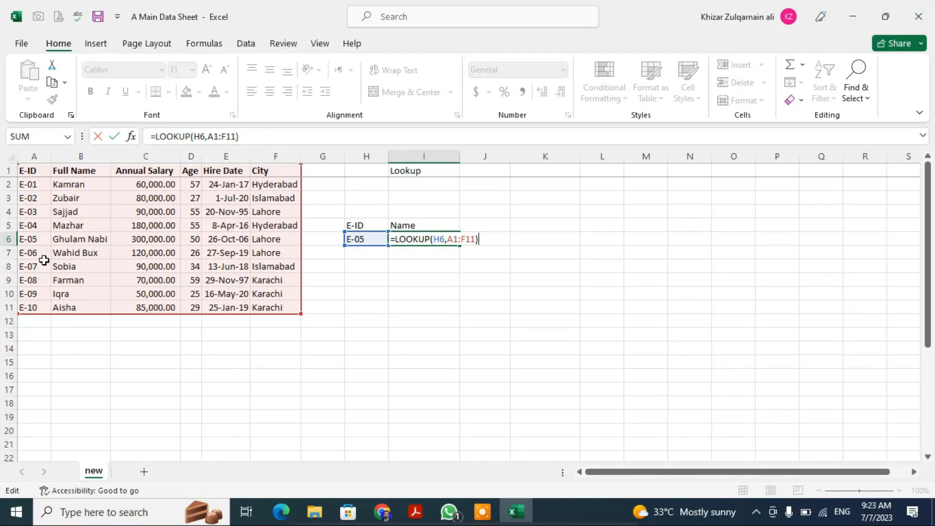
left_click(469, 237)
key("BackSpace")
type("c")
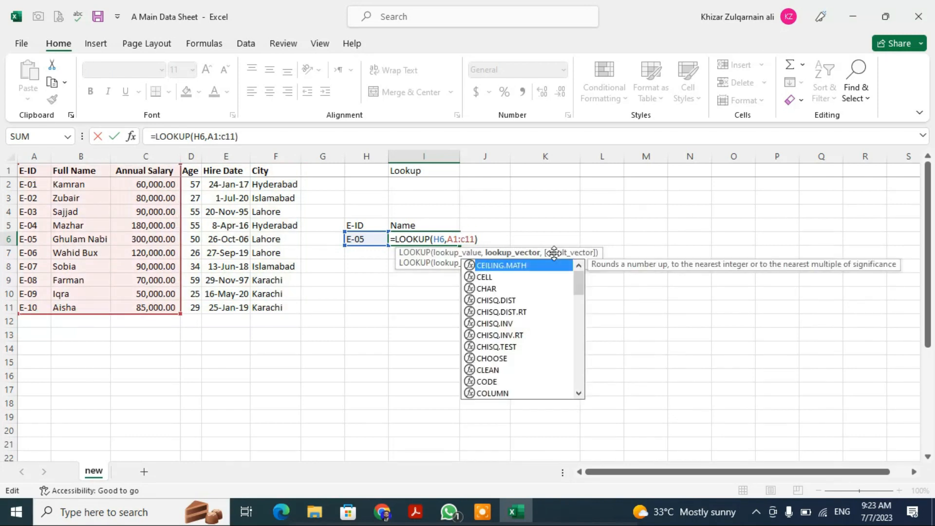
key("Return")
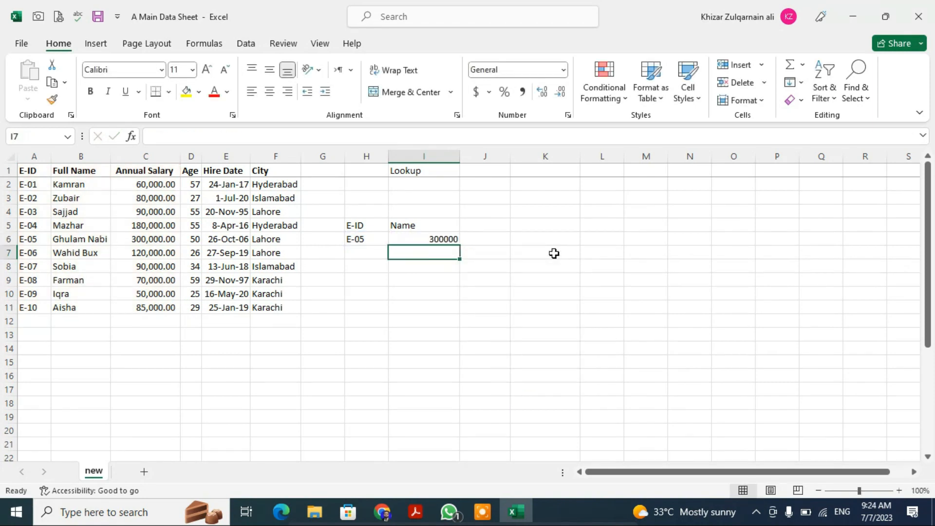
left_click(139, 235)
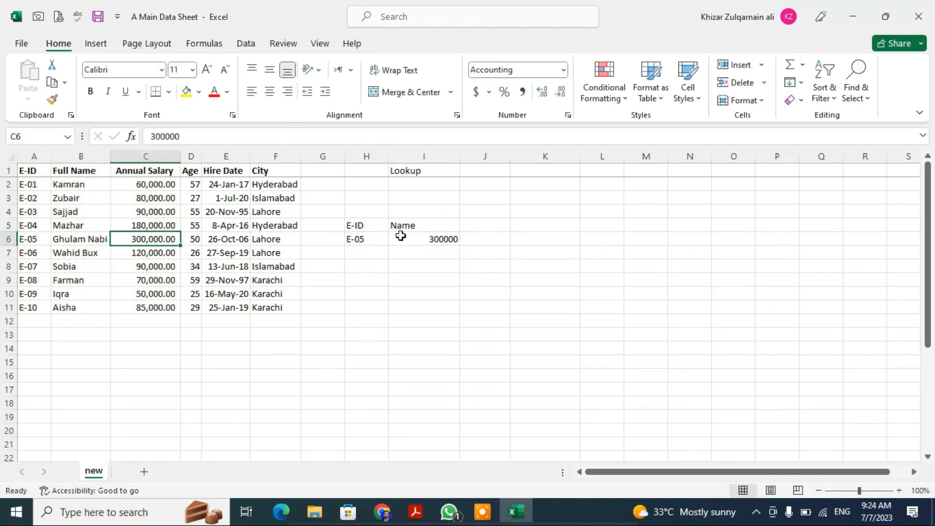
- Set the lookup ID in H6 to E-10
left_click(369, 239)
left_click(32, 310)
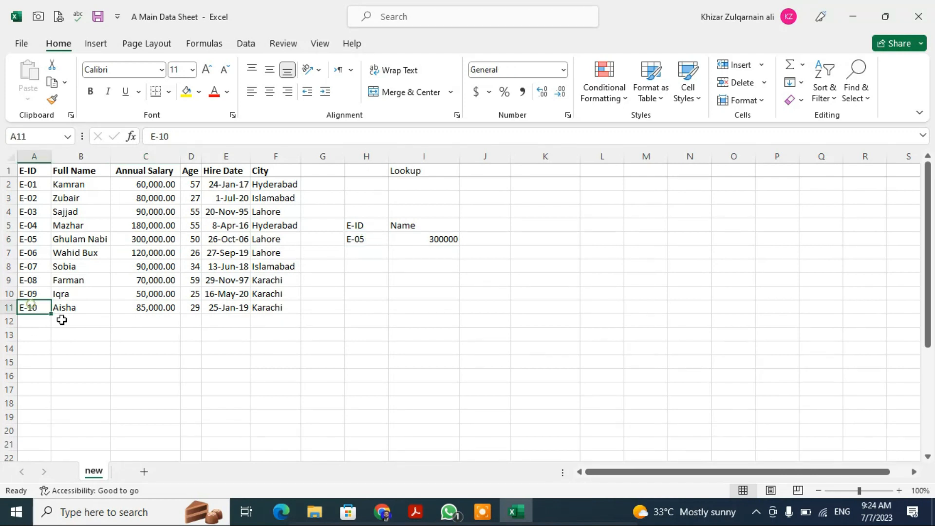
left_click(355, 238)
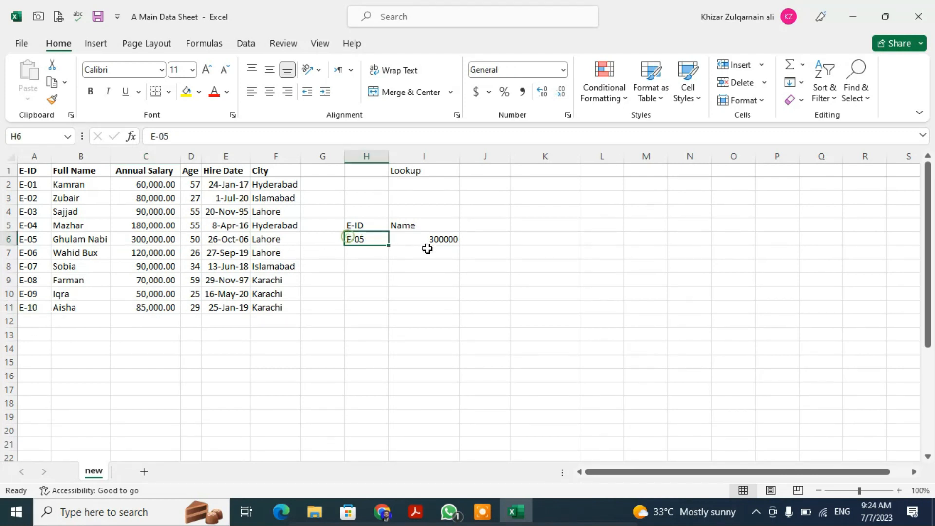
key("F2")
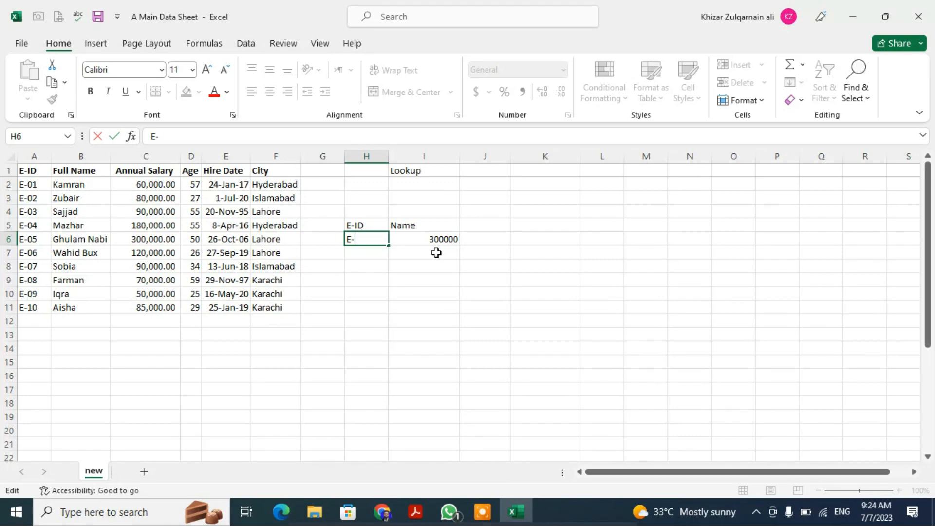
type("10")
key("Return")
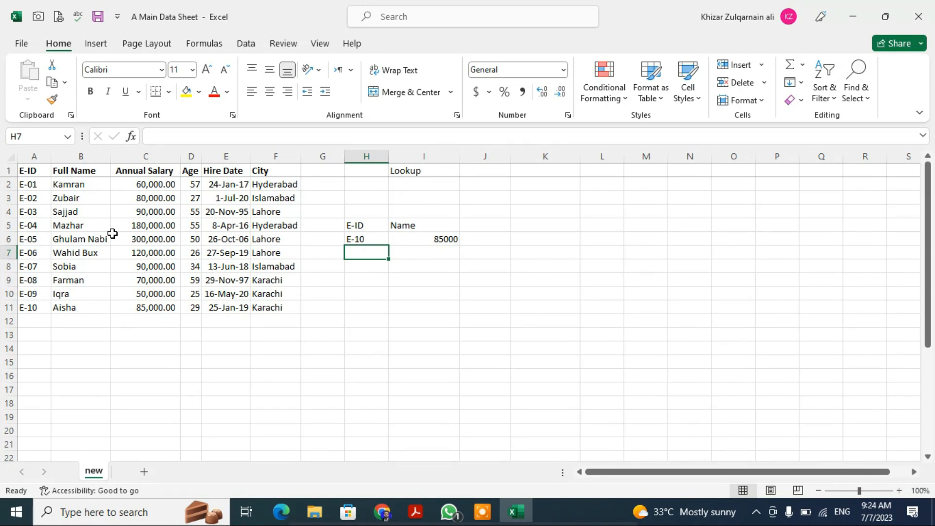
left_click(35, 155)
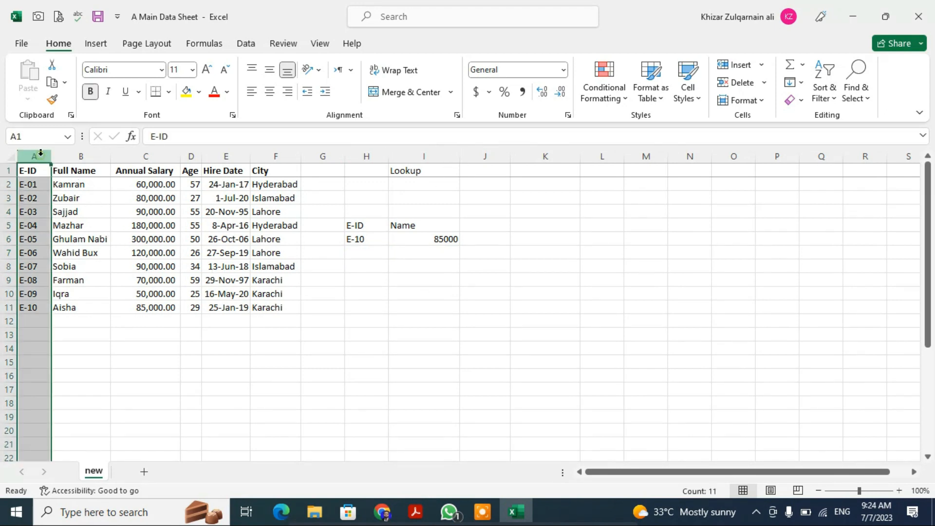
left_click(234, 154)
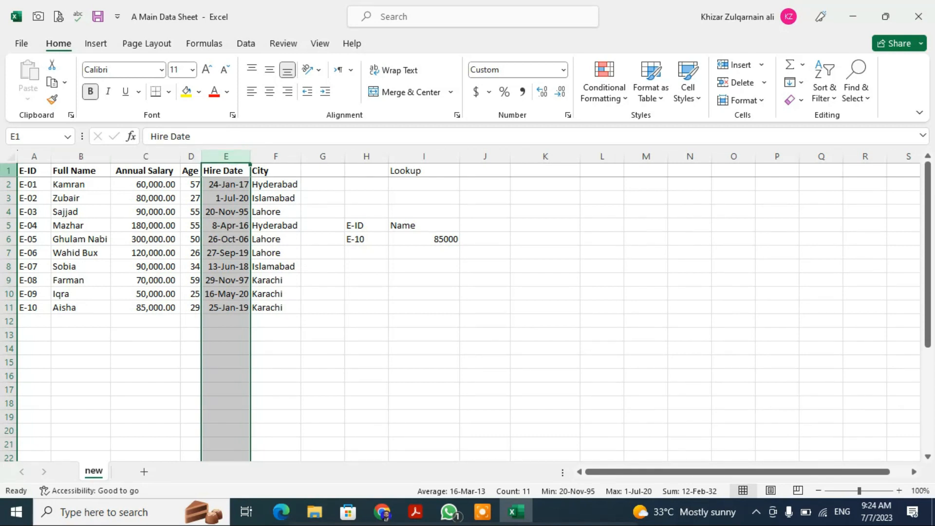
left_click(8, 171)
left_click(9, 306)
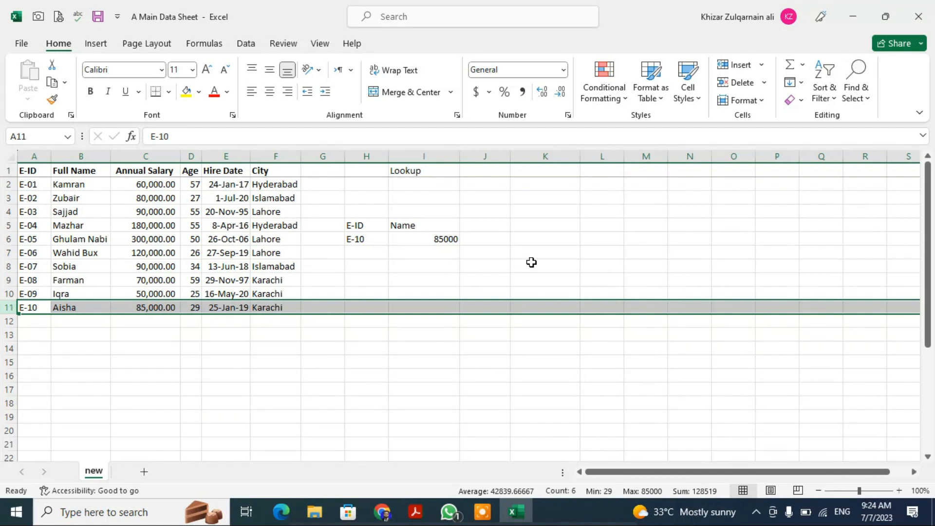
- Replace the formula in I6 with a vector-form LOOKUP of H6 in column A, using column C as the result vector
left_click(428, 237)
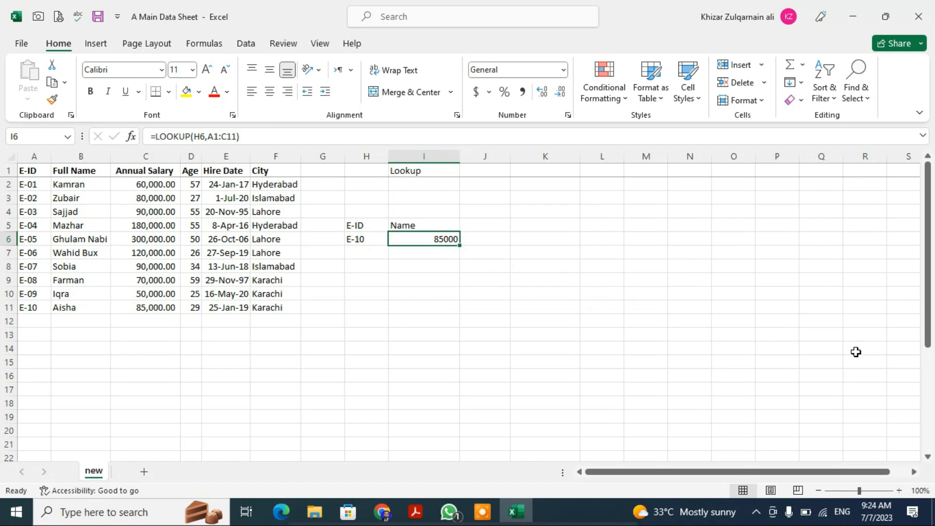
key("Delete")
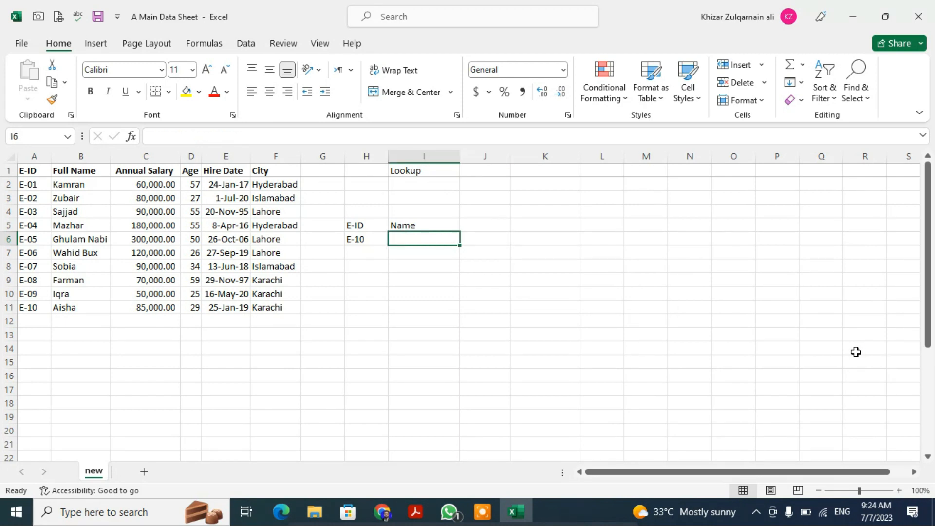
type("=lookup")
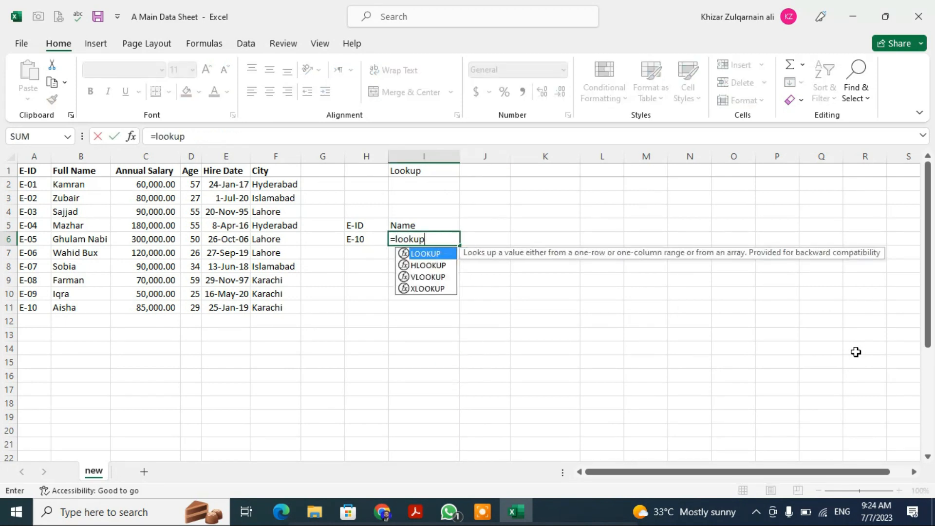
type("(")
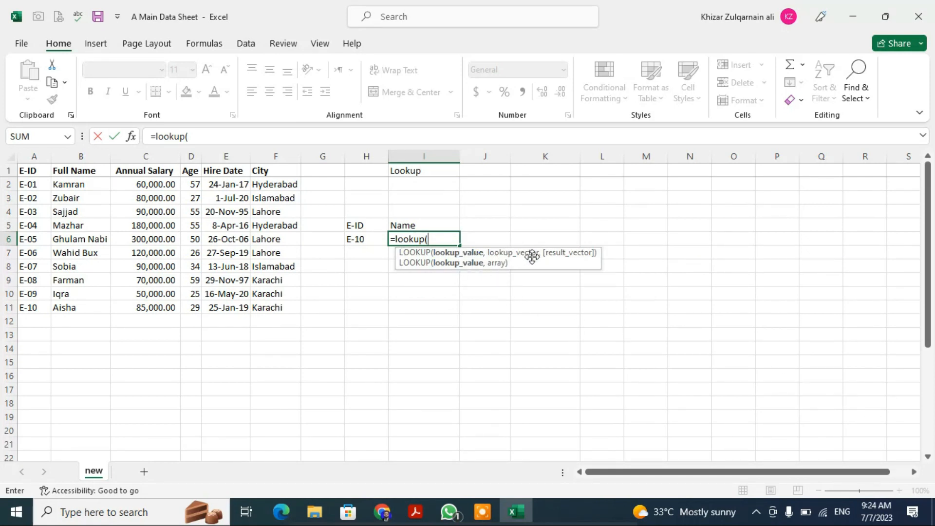
left_click(351, 236)
type(",")
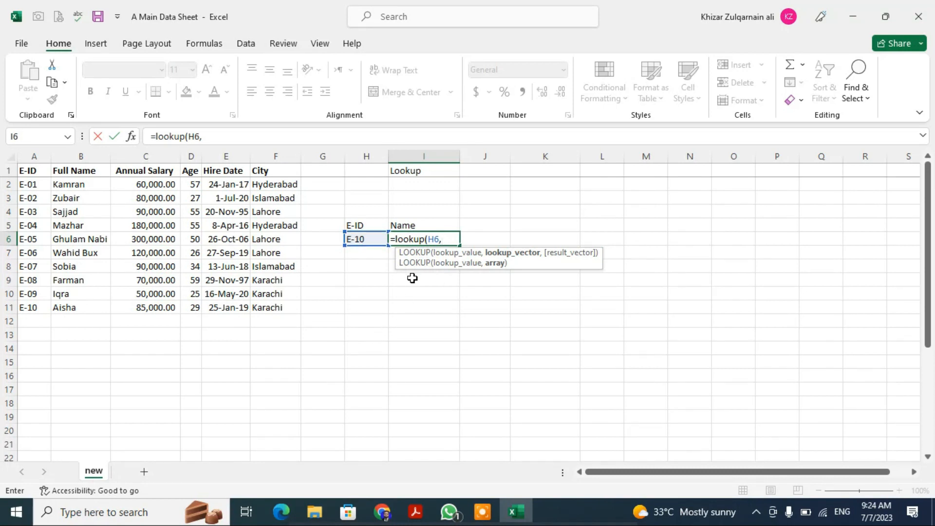
left_click(30, 151)
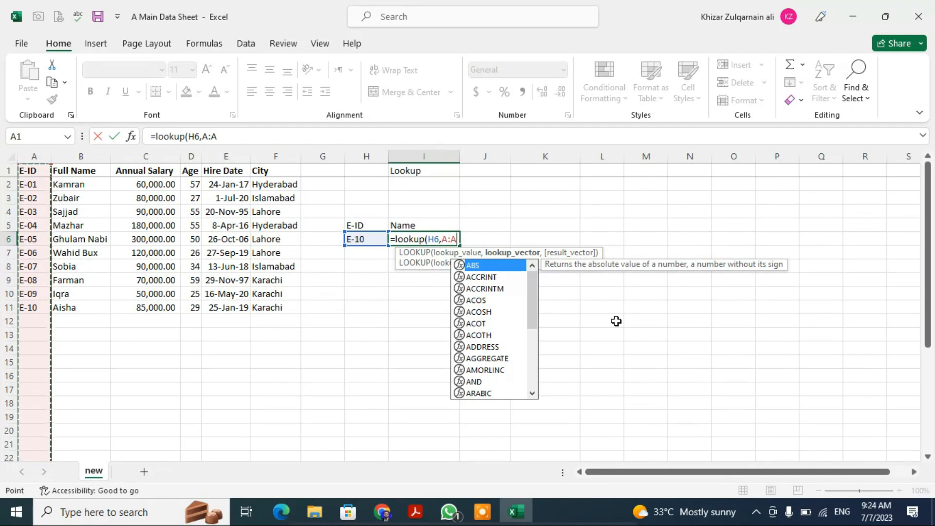
type(",")
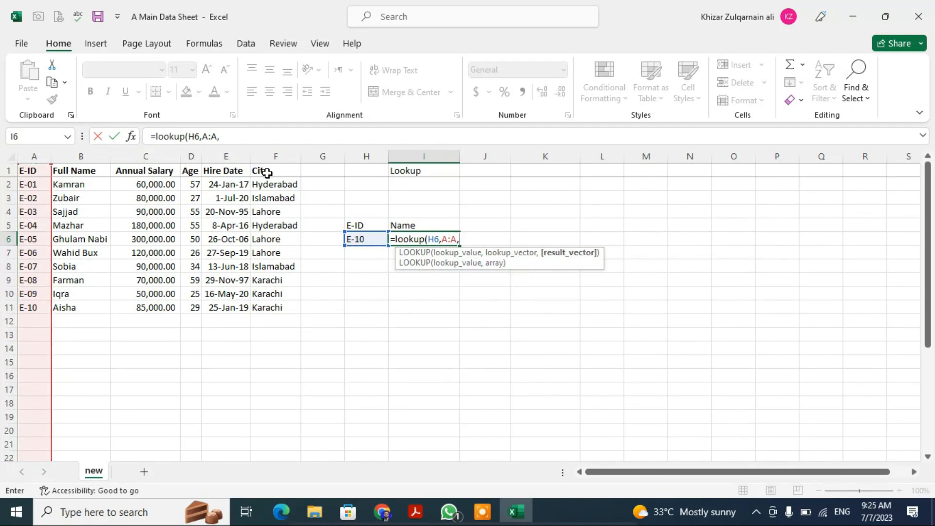
left_click(153, 153)
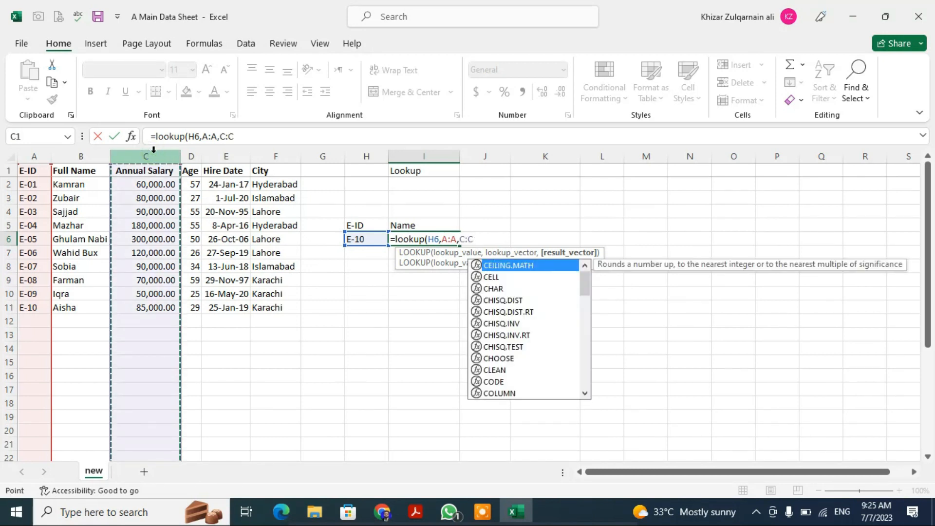
key("Return")
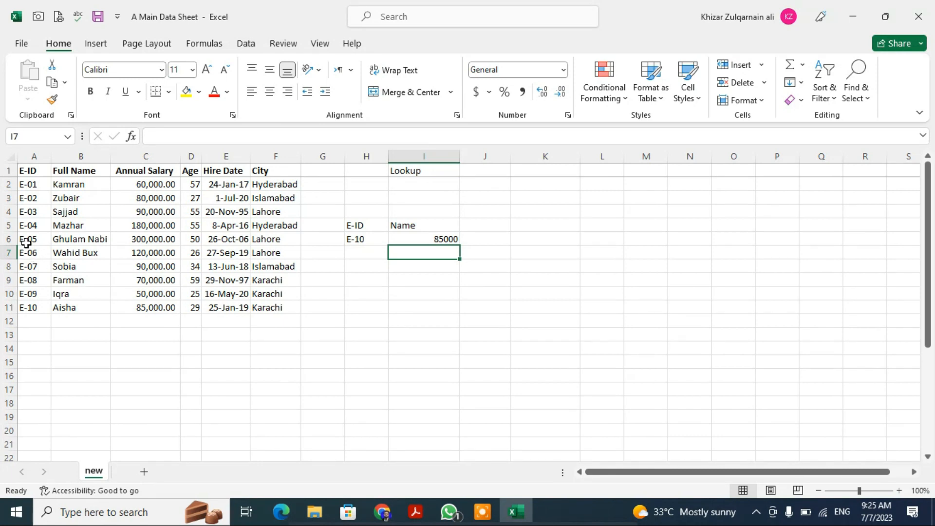
- Set the lookup ID in H6 to E-02
left_click(31, 194)
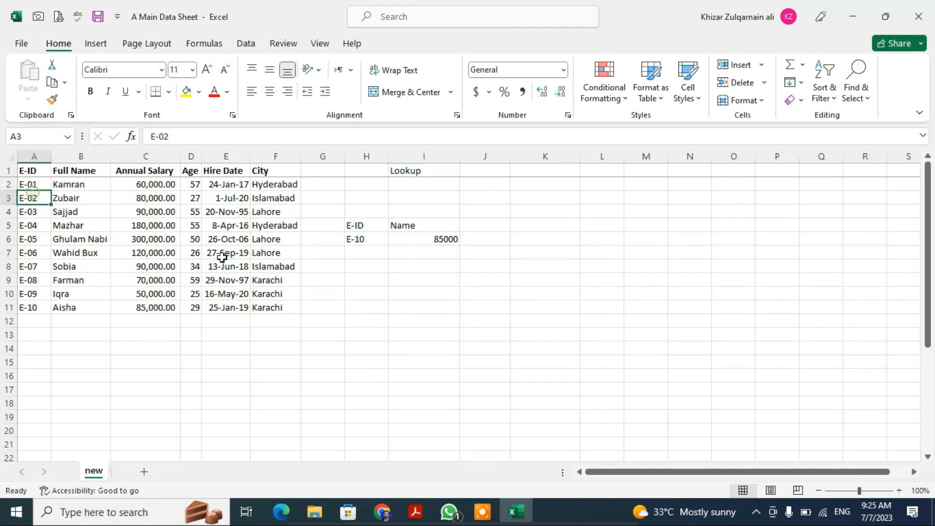
left_click(372, 238)
key("F2")
key("BackSpace")
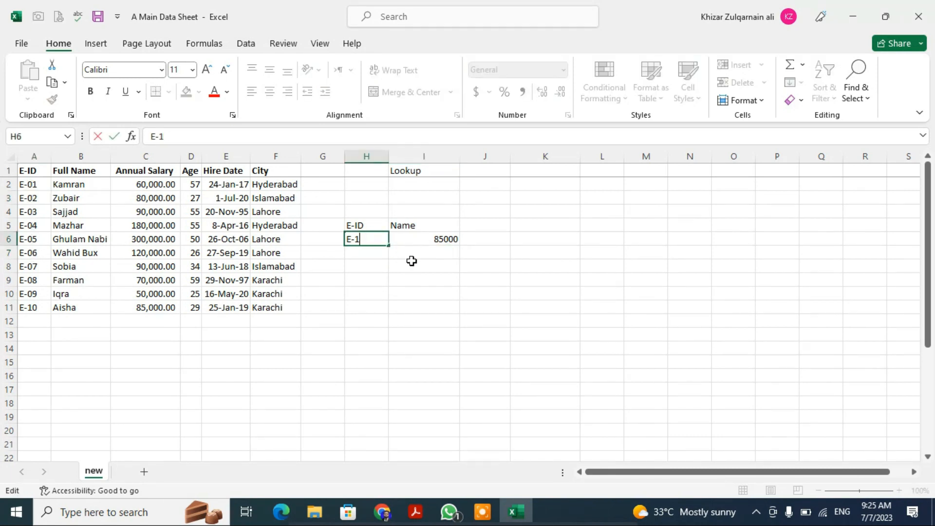
key("Return")
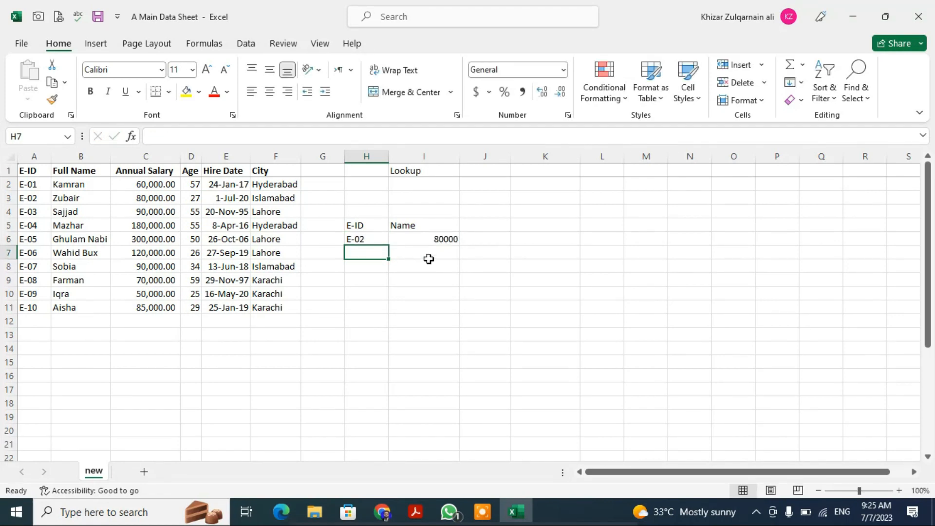
- Start a new LOOKUP formula in I6 with H6 as the lookup value and A2:A11 as the lookup vector
left_click(433, 239)
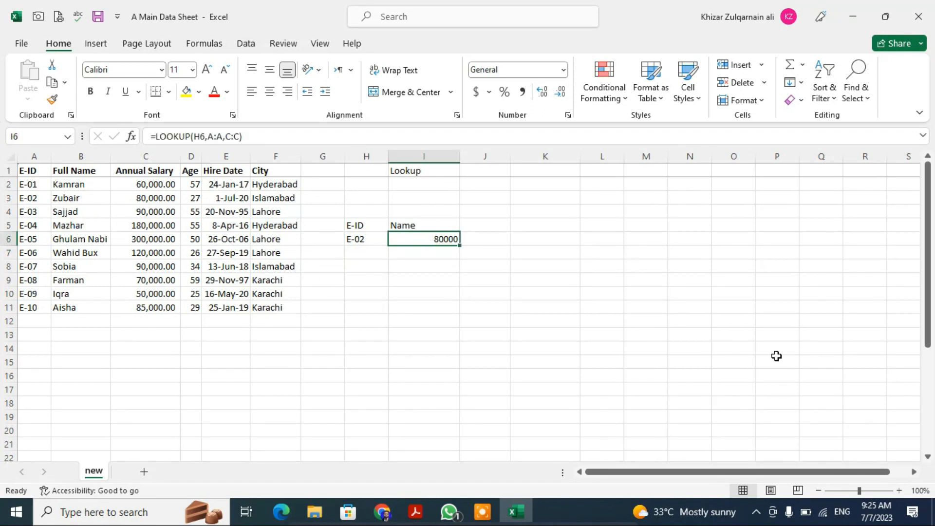
type("=")
key("Escape")
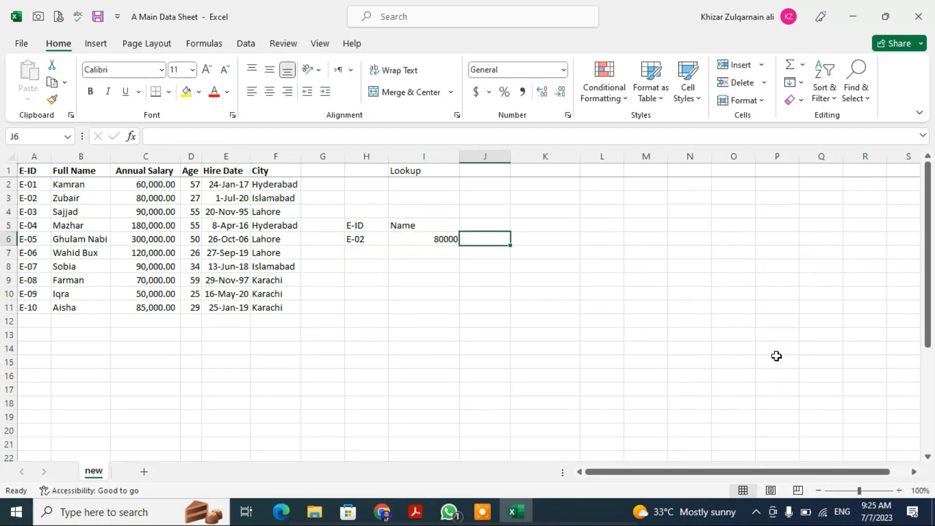
key("Delete")
type("=")
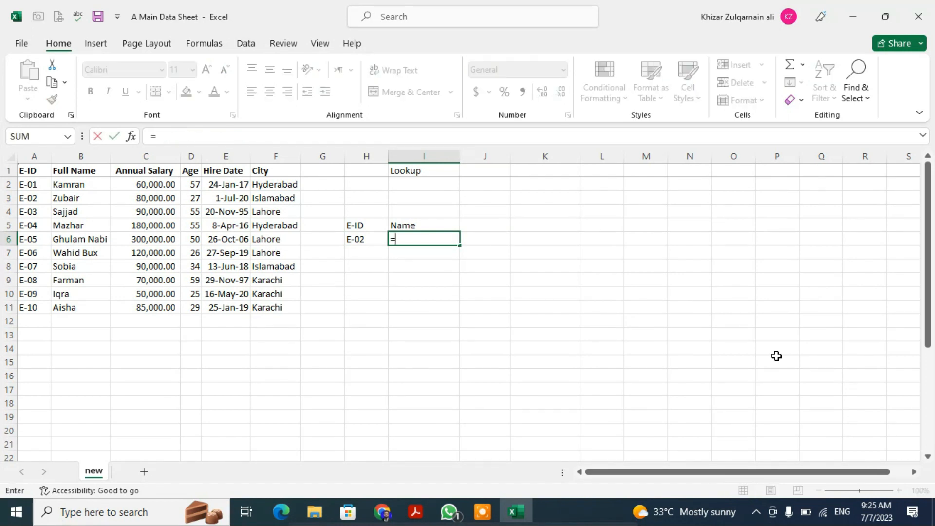
type("lookup")
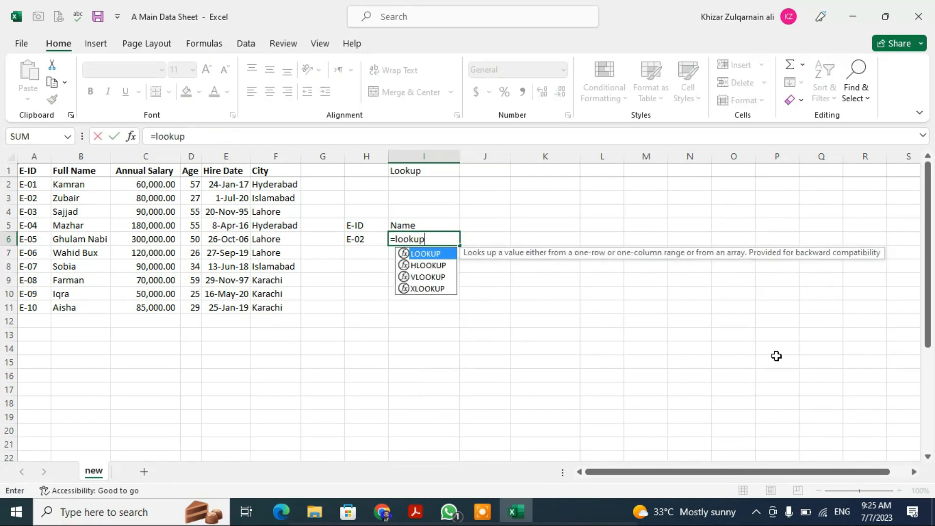
type("(")
key("Left")
type(",")
key("Left")
key("ctrl+Left")
key("ctrl+Left")
key("ctrl+Up")
key("Down")
key("ctrl+shift+Down")
type(",")
- Complete the I6 LOOKUP formula with B2:B11 as the result vector
key("Right")
key("Right")
key("Left")
key("Left")
key("Left")
key("Left")
key("Left")
key("Left")
key("Left")
key("Left")
key("Left")
key("Left")
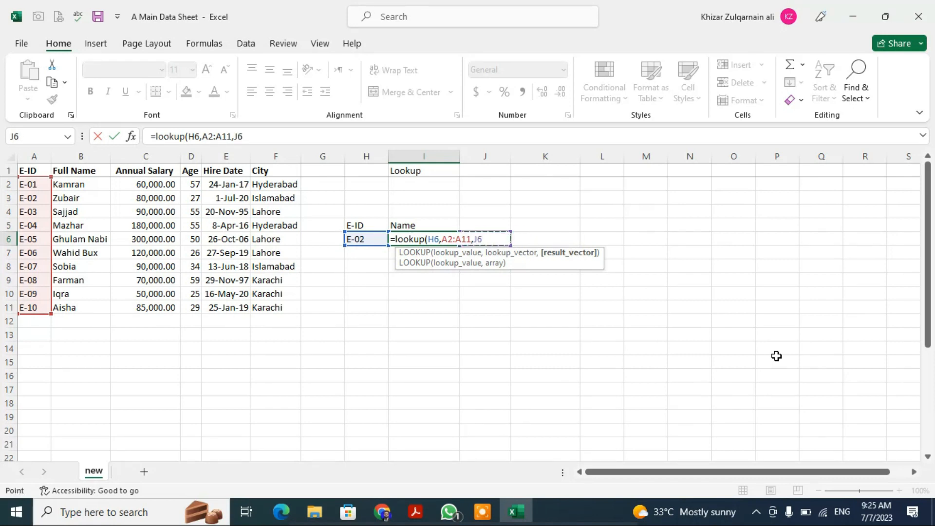
key("Up")
key("Up")
key("Right")
key("Up")
key("Up")
key("Up")
key("Down")
key("ctrl+shift+Down")
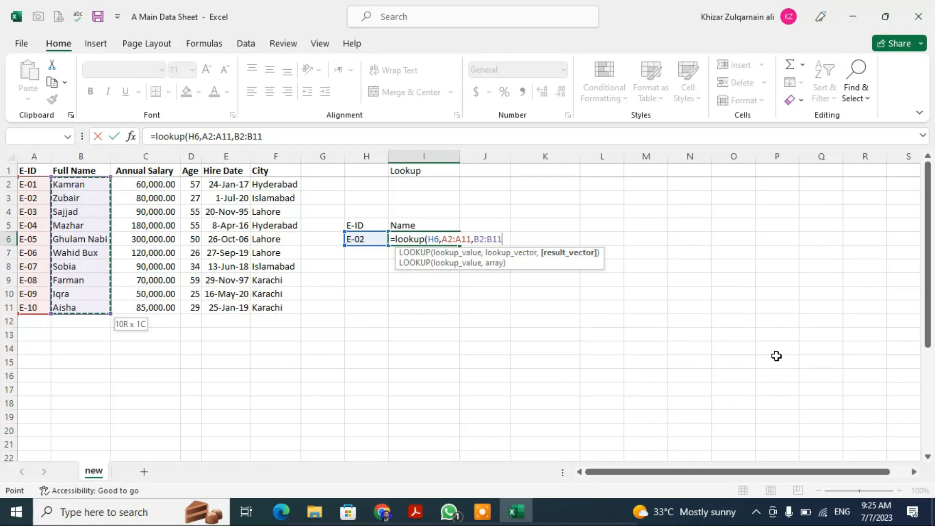
key("Return")
- Compare the name returned in I6 with the full name of the E-02 record in B3
key("Up")
key("Left")
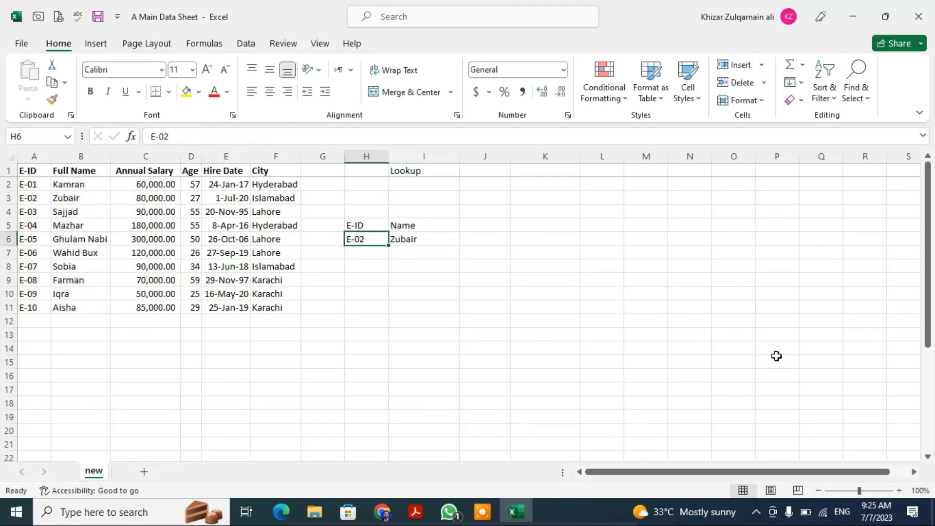
key("Left")
key("Left")
key("Left")
key("Left")
key("Left")
key("Left")
key("Up")
key("Up")
key("Up")
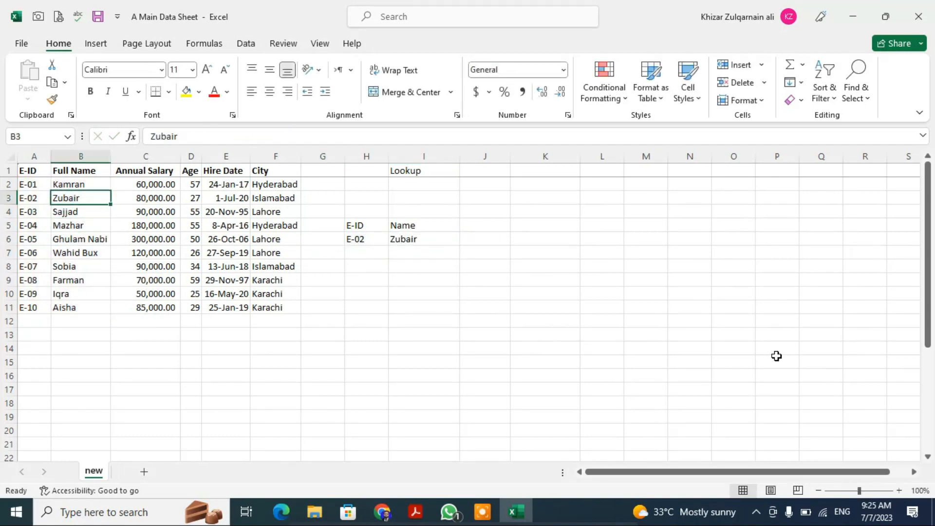
- Copy the E-06 ID from A7 into the lookup cell H6
key("Down")
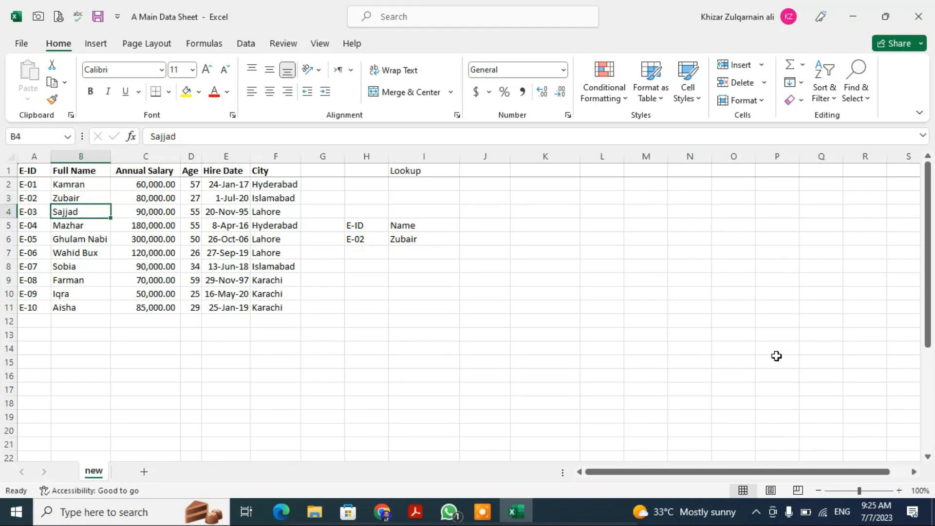
key("Down")
key("Down")
key("Down")
key("Down")
key("Left")
key("Up")
key("Right")
key("Right")
key("Right")
key("Right")
key("Left")
key("Left")
key("Left")
key("Left")
key("ctrl+c")
key("Right")
key("Up")
key("Right")
key("Right")
key("Right")
key("Right")
key("Right")
key("Right")
key("Right")
key("Left")
key("Return")
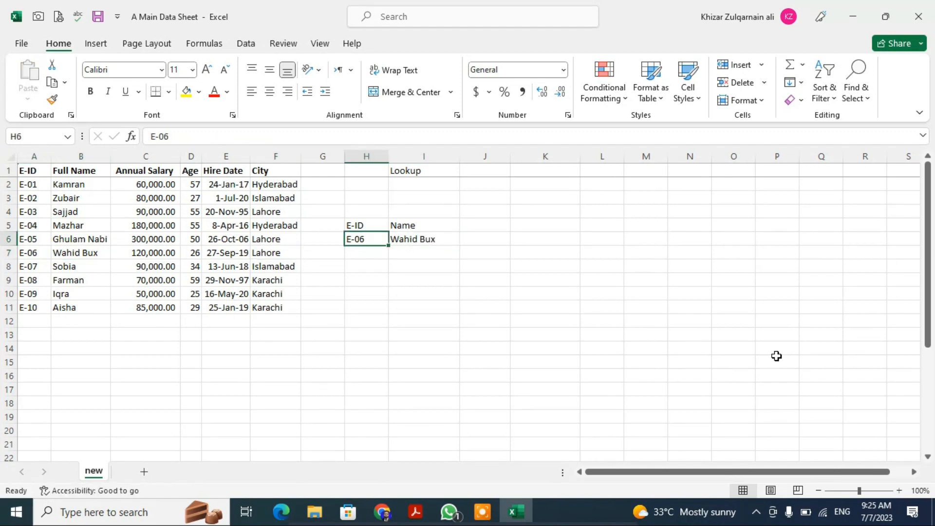
- Review the LOOKUP formula in I6 and the vertical layout of the E-ID column A1:A11
key("Right")
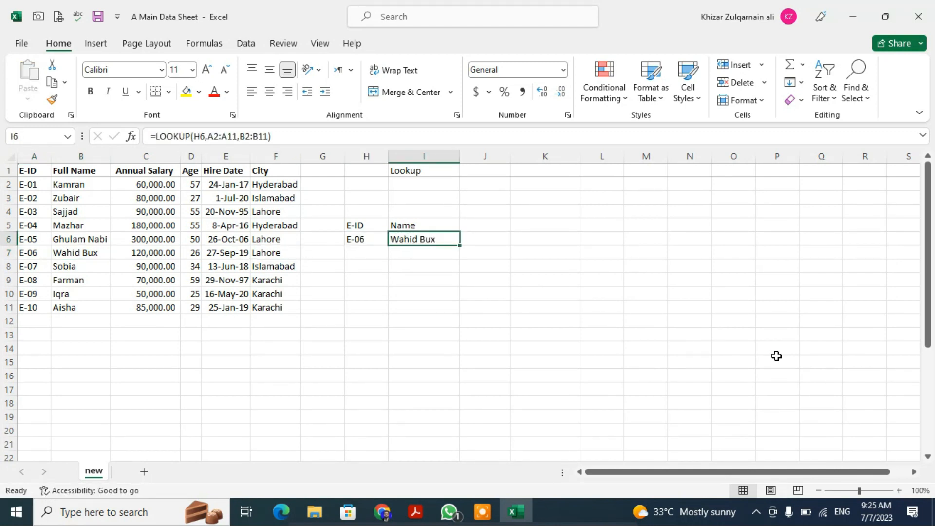
key("Left")
key("Left")
key("Left")
key("Left")
key("Left")
key("Left")
key("Left")
key("Left")
key("Right")
key("Right")
key("Right")
key("Right")
key("Home")
key("ctrl+Up")
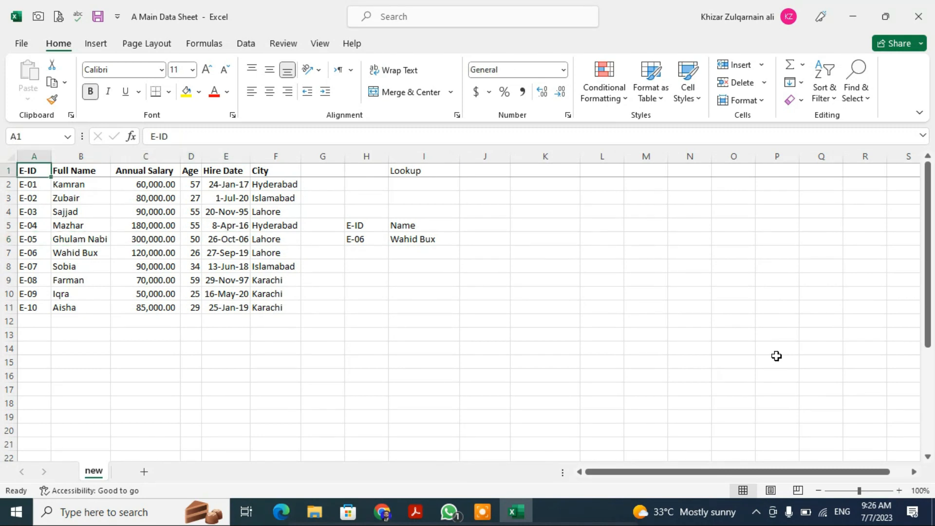
key("ctrl+shift+Down")
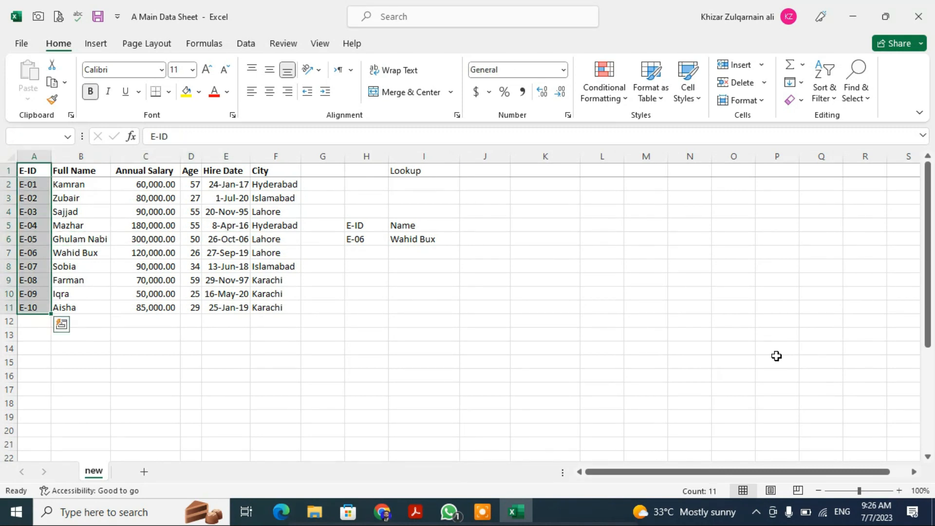
key("Right")
key("Right")
key("Left")
key("Left")
- Examine how the E-08 record runs across row 9 of the data table
key("shift+space")
key("Down")
key("Down")
key("Down")
key("Down")
key("Down")
key("Down")
key("Down")
key("Down")
key("shift+space")
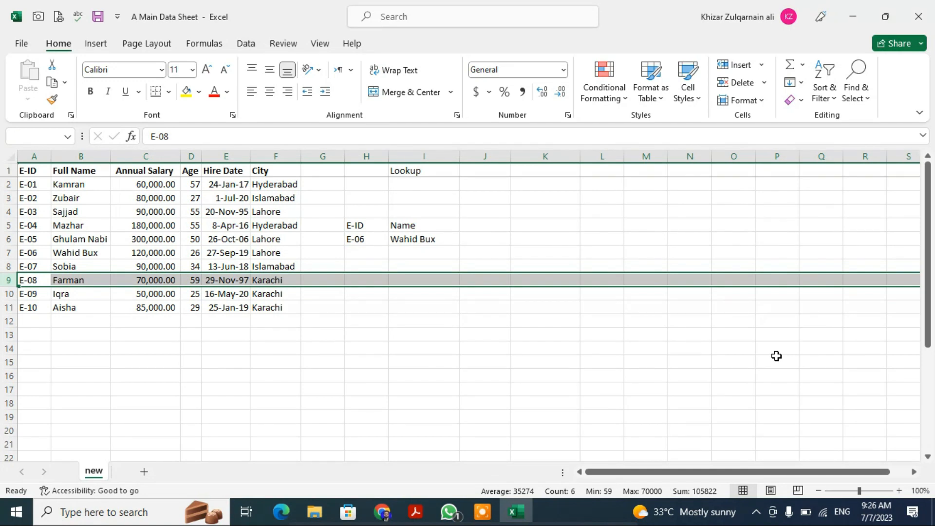
key("Right")
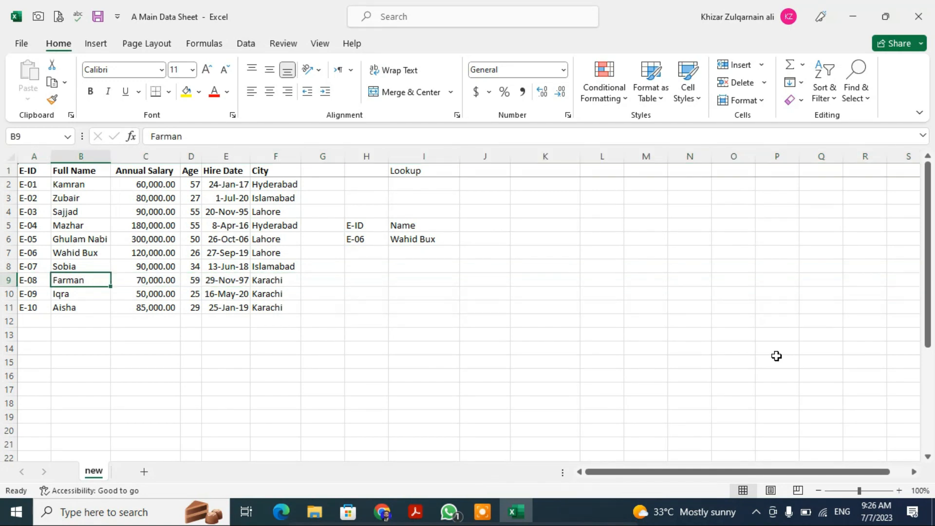
key("ctrl+Up")
key("Left")
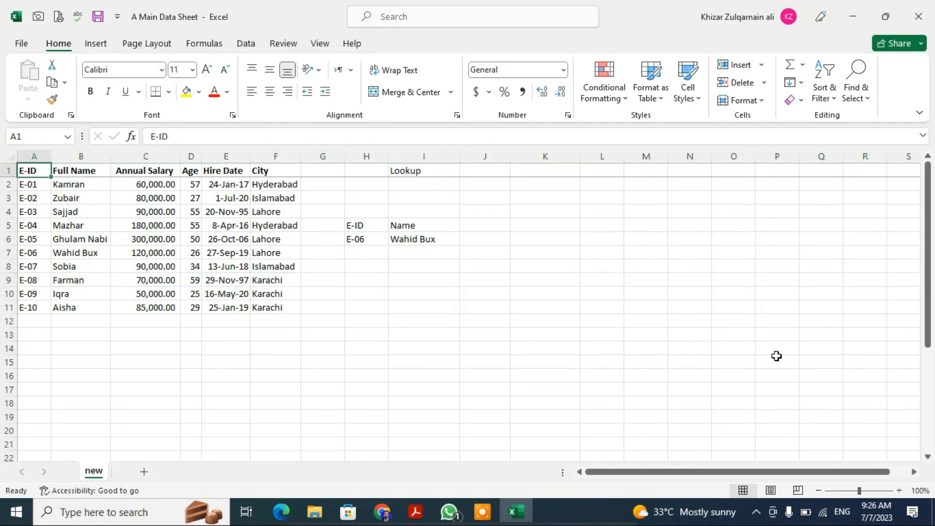
- Copy the E-ID and Full Name columns A1:B11 and paste them at E14 as transposed values
key("shift+Right")
key("ctrl+shift+Down")
key("ctrl+c")
key("Down")
key("ctrl+Down")
key("Right")
key("Right")
key("Right")
key("Down")
key("Down")
key("Down")
key("Right")
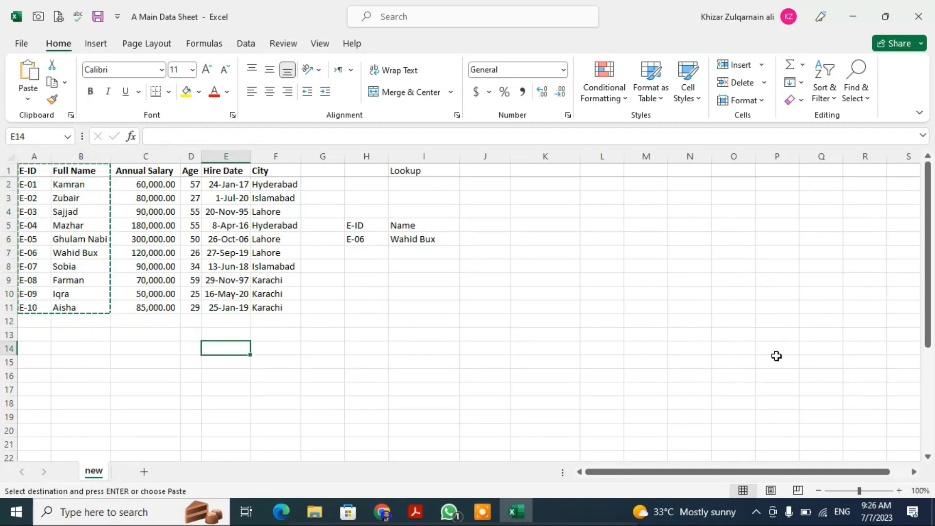
key("ctrl+alt+v")
key("alt+e")
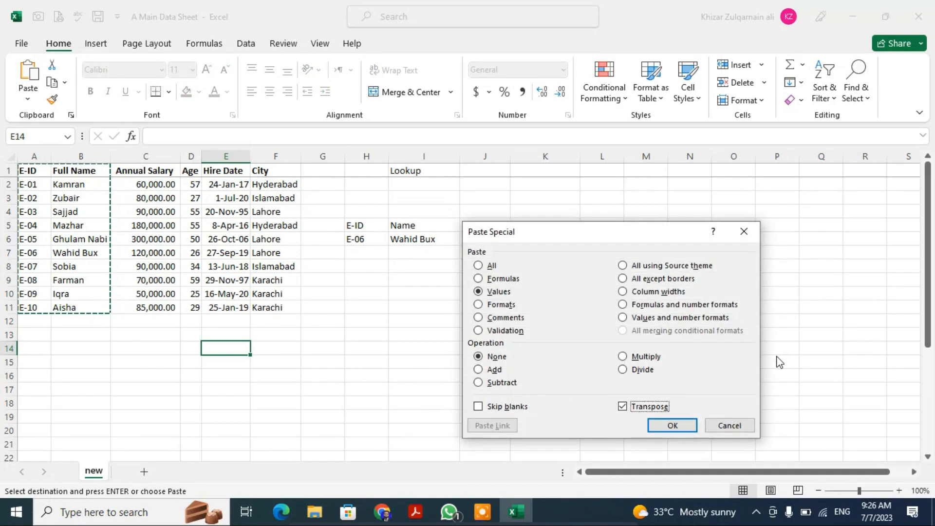
key("Return")
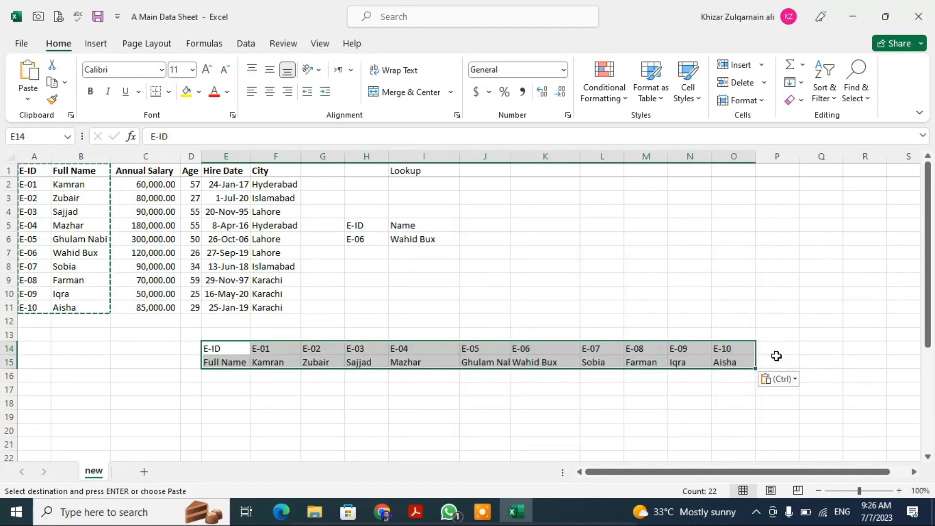
key("Down")
key("Right")
key("Up")
key("Up")
key("Up")
key("Up")
key("Up")
key("Up")
key("Up")
key("Up")
key("Right")
key("Right")
key("Up")
key("Right")
key("Escape")
type("=")
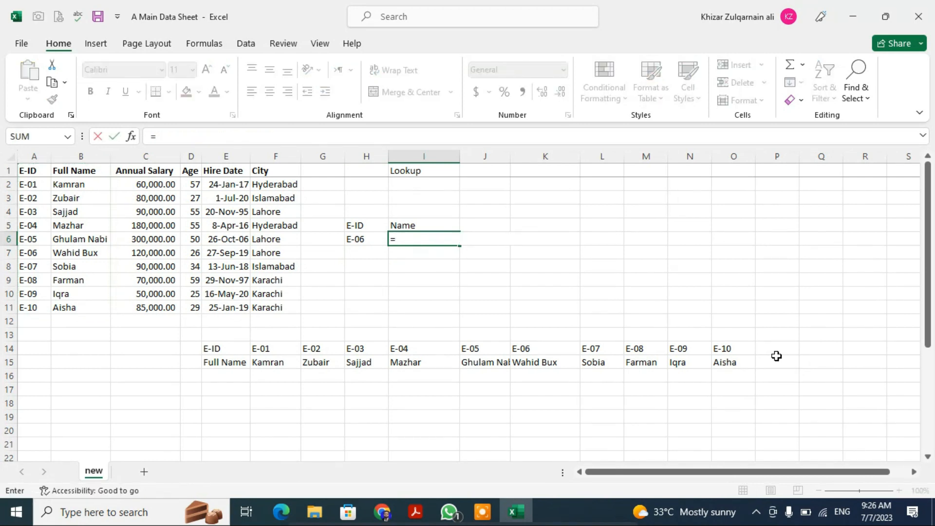
type("lookup(")
key("Down")
key("Down")
key("Down")
key("Down")
key("Down")
key("Down")
key("Down")
key("Down")
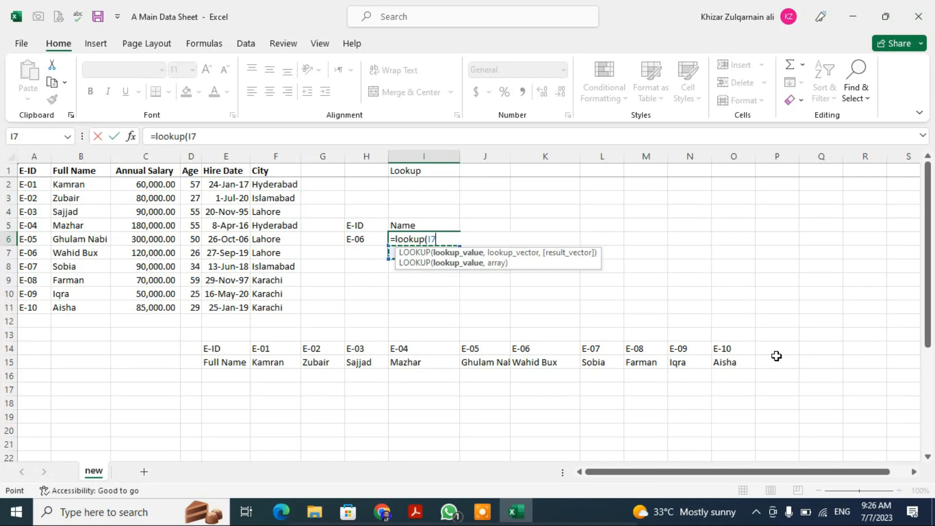
key("Left")
key("Left")
key("Left")
key("Left")
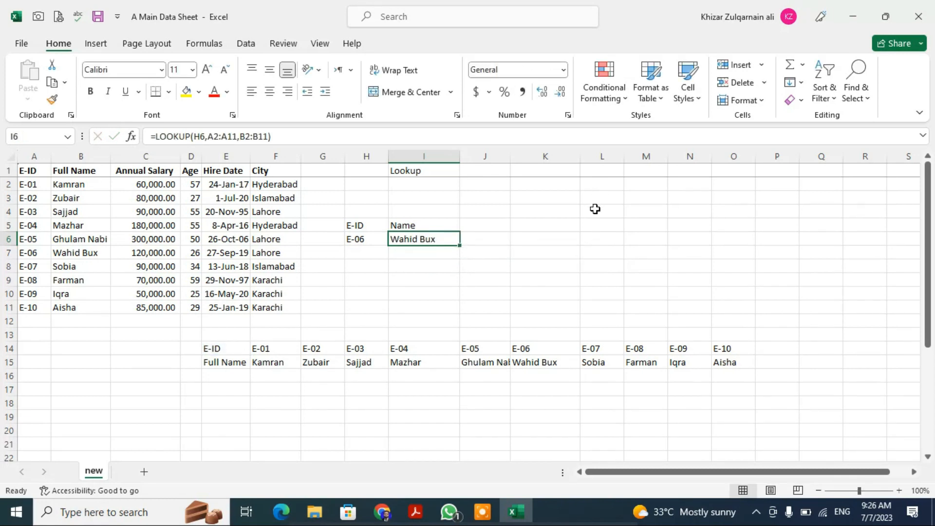
- Enter an array-form LOOKUP formula in I6 that finds H6 in the transposed range E14:O15
type("=")
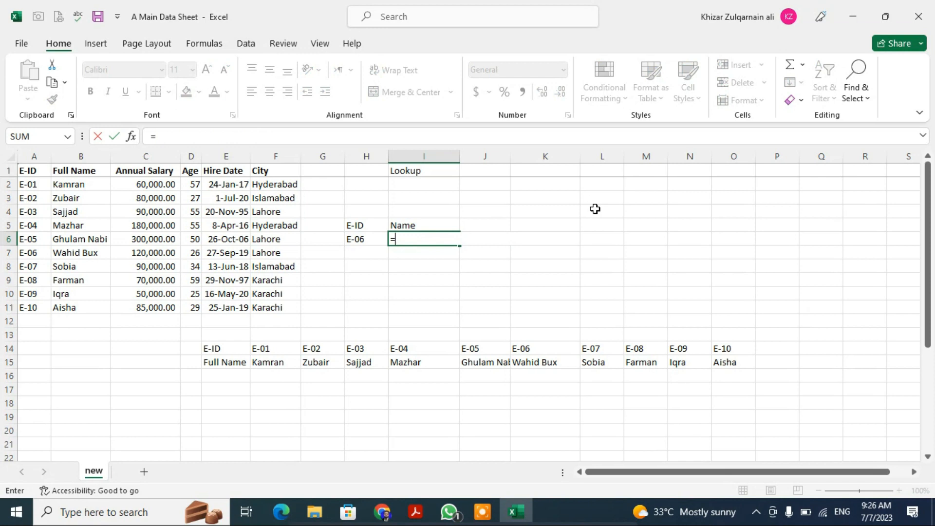
type("lookup(")
key("Left")
type(",")
key("Down")
key("Down")
key("Down")
key("Down")
key("Down")
key("Down")
key("Down")
key("Left")
key("Left")
key("Left")
key("Left")
key("shift+Down")
key("shift+Right")
key("shift+Right")
key("shift+Right")
key("shift+Right")
key("shift+Right")
key("shift+Right")
key("shift+Right")
key("shift+Right")
key("shift+Right")
key("shift+Right")
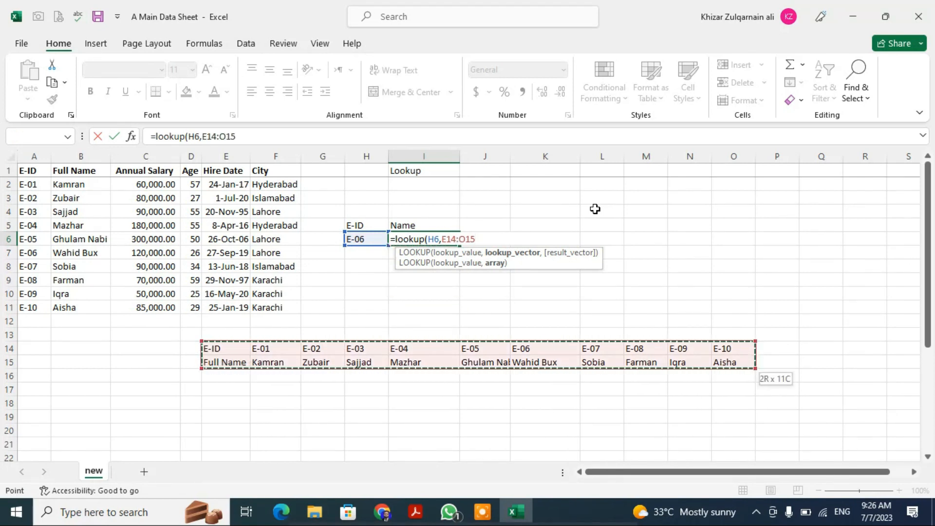
key("Return")
- Examine the transposed E-ID and Full Name rows in rows 14 and 15 against the lookup cells
key("Left")
key("Up")
key("Down")
key("Down")
key("Down")
key("Down")
key("Down")
key("Down")
key("Down")
key("Down")
key("Down")
key("Right")
key("Up")
key("Right")
key("Right")
key("Down")
key("Left")
key("Left")
key("Left")
key("Up")
key("Up")
key("Down")
key("Down")
key("Up")
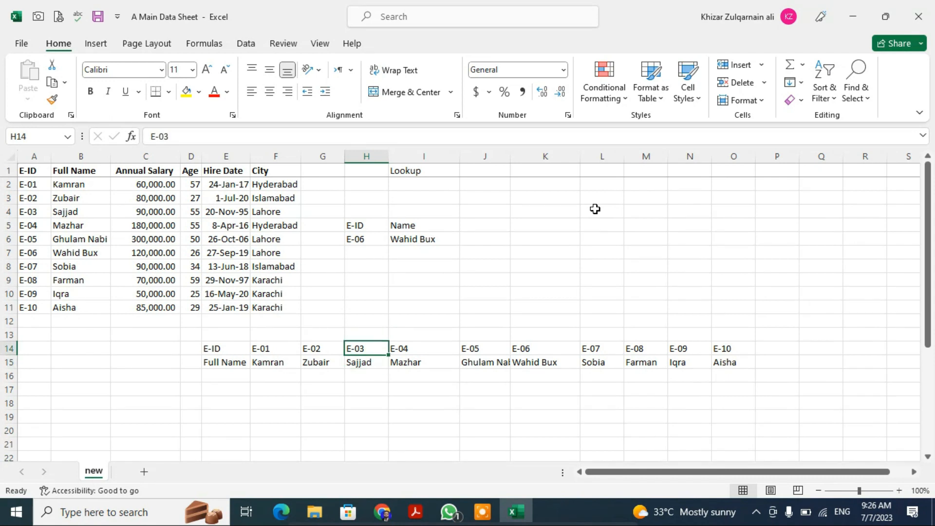
- Copy the E-03 ID from H14 into the lookup cell H6
key("Up")
key("Up")
key("Up")
key("Up")
key("Up")
key("Up")
key("Up")
key("Up")
key("ctrl+Down")
key("ctrl+c")
key("ctrl+Up")
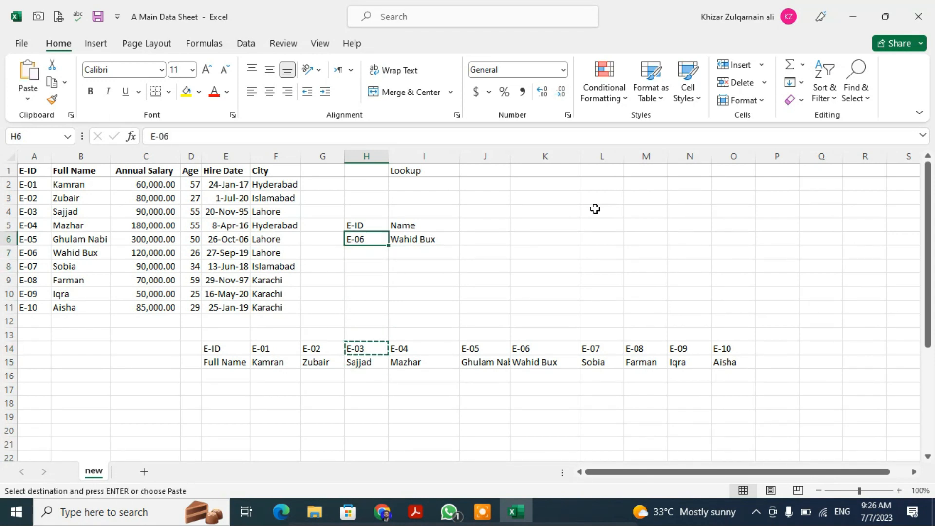
key("Return")
key("Down")
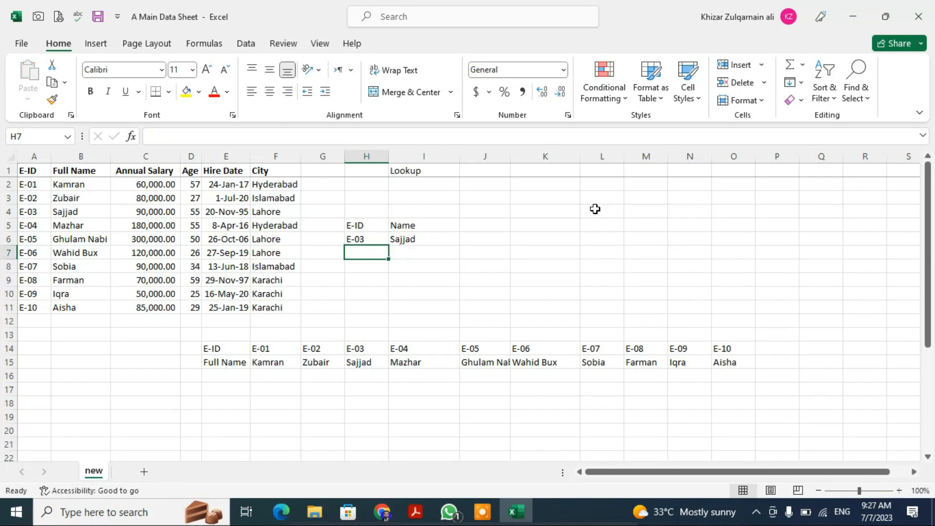
key("Up")
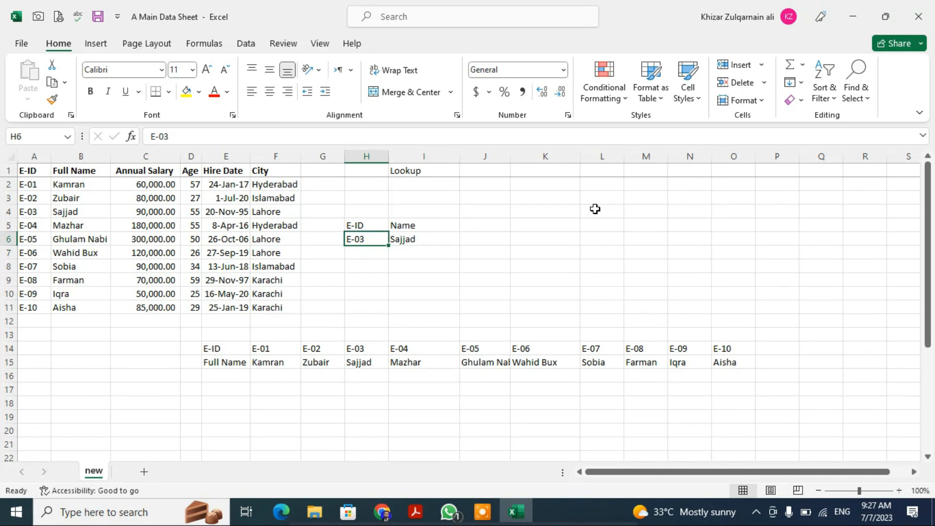
- Copy the Annual Salary values C2:C11 and paste them at E16 as transposed values
key("Left")
key("Left")
key("Left")
key("Up")
key("Up")
key("Up")
key("Left")
key("Left")
key("Up")
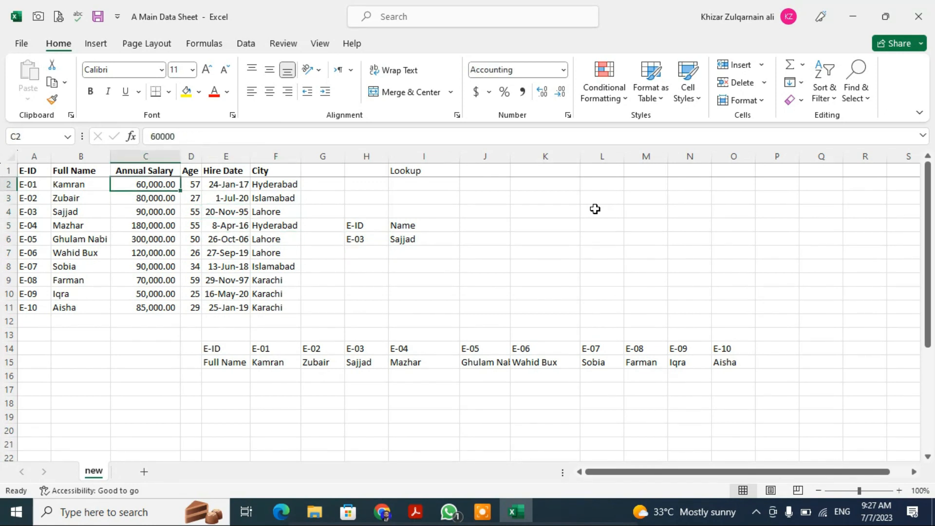
key("ctrl+shift+Down")
key("ctrl+c")
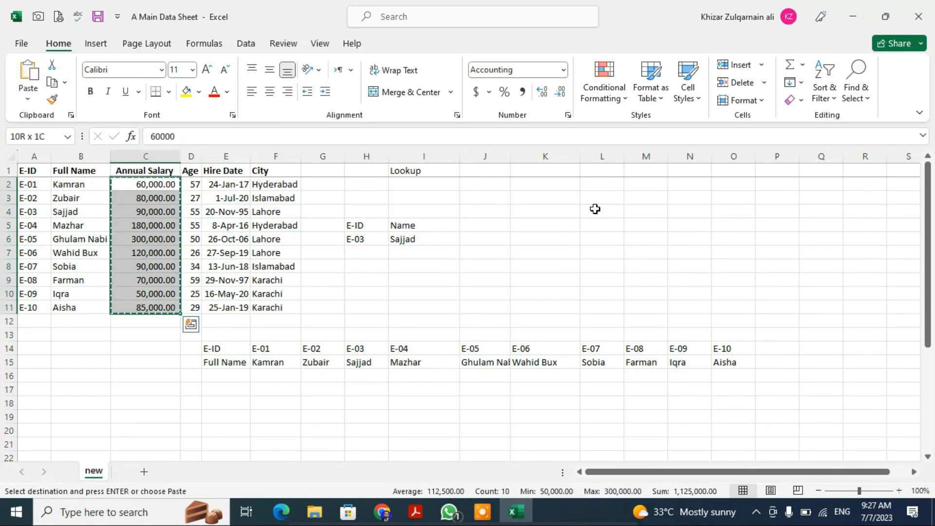
key("ctrl+q")
key("Escape")
key("Right")
key("Right")
key("Right")
key("Left")
key("ctrl+Down")
key("Down")
key("Down")
key("Down")
key("Down")
key("Down")
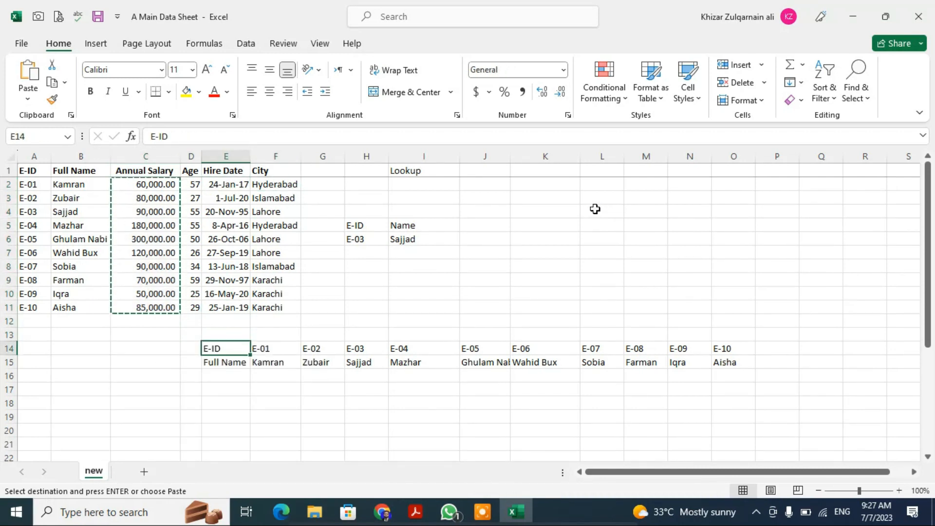
key("ctrl+alt+v")
key("e")
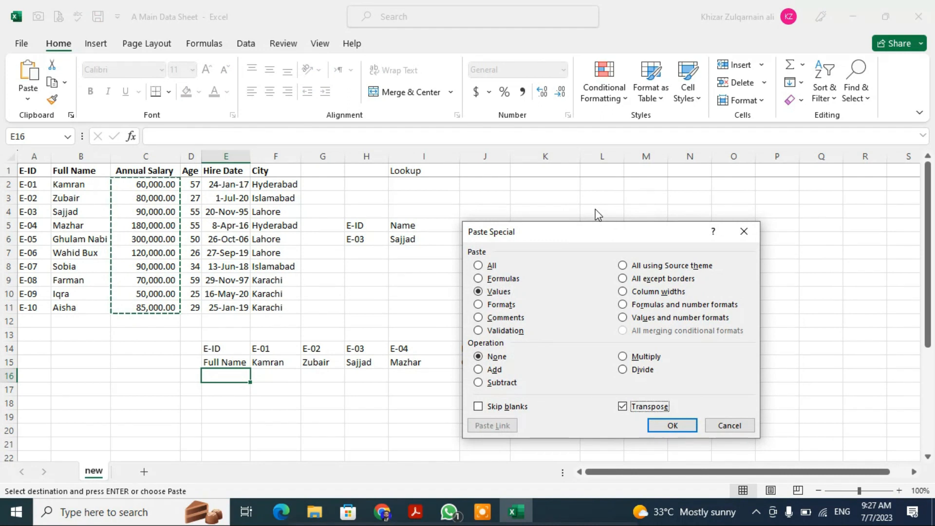
key("Return")
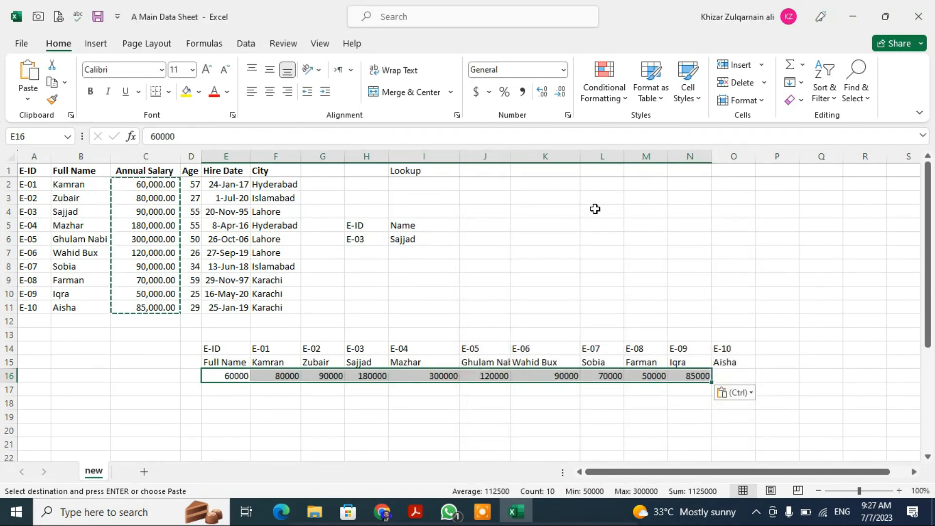
- Move the pasted salary row so that it starts in F16, aligned with the E-01 column
key("ctrl+x")
key("Right")
key("ctrl+v")
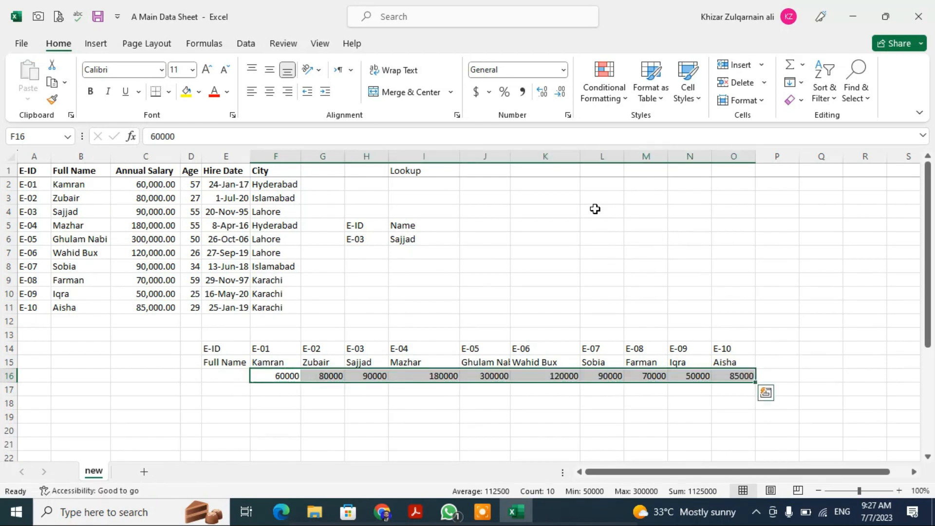
- Label the salary row "Annual Salary" in cell E16
key("Left")
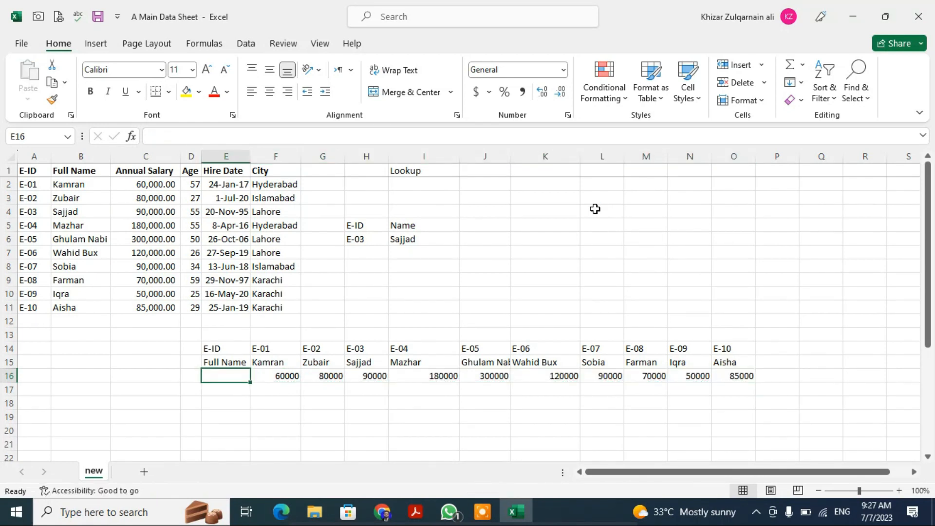
type("Annu")
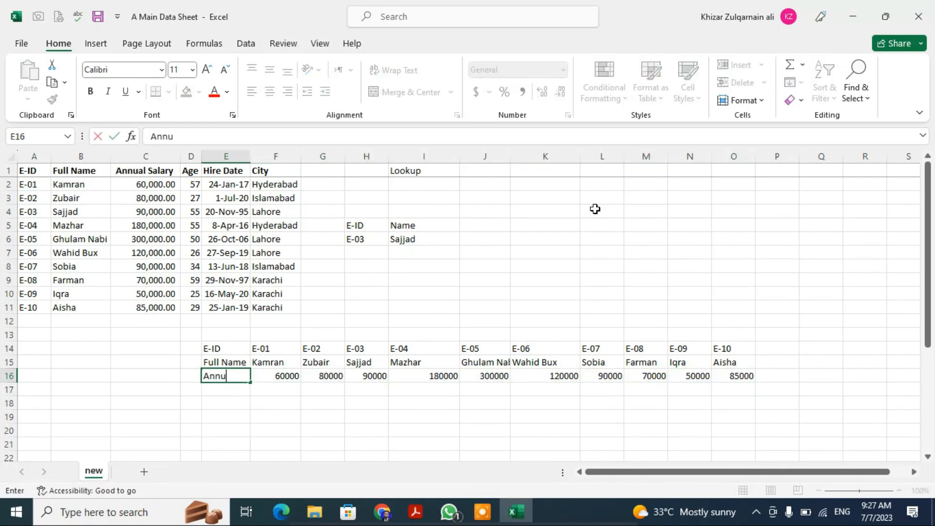
type("al Salary")
key("Return")
key("Up")
key("Right")
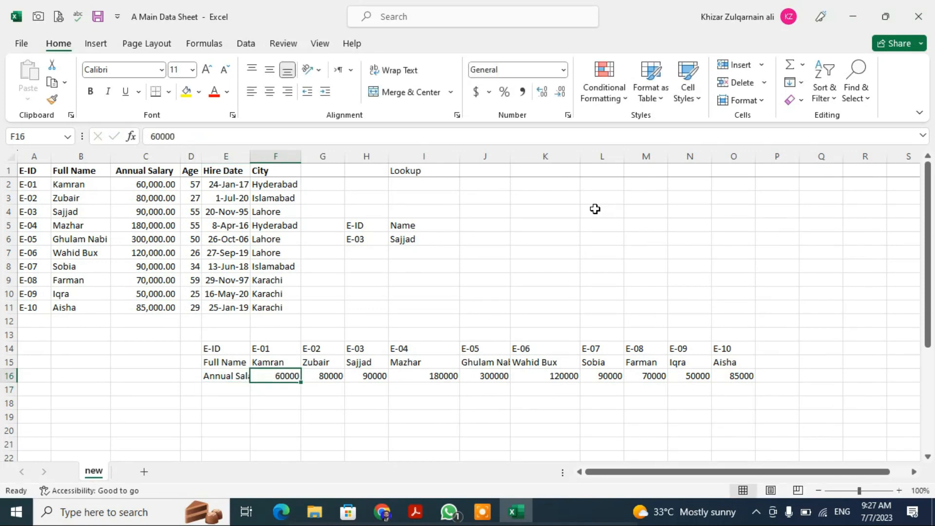
- Start a new LOOKUP formula in I6 with H6 as the lookup value and the E-ID row E14:O14 as the lookup vector
key("Up")
key("Up")
key("Up")
key("Up")
key("Up")
key("Up")
key("Up")
key("Up")
key("Up")
key("Up")
key("Up")
key("Up")
key("Up")
key("Up")
key("Up")
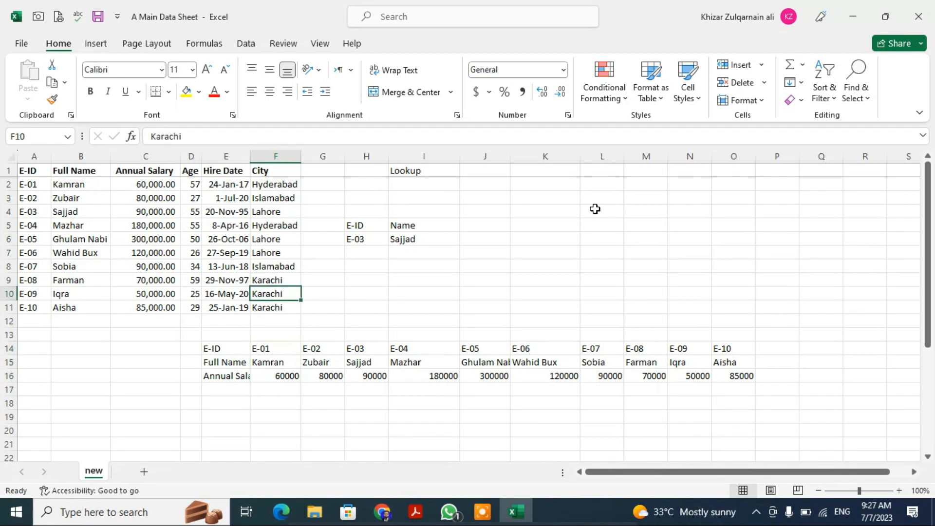
key("Right")
key("Right")
key("Down")
key("Down")
key("Down")
key("Down")
key("Down")
key("Down")
key("Right")
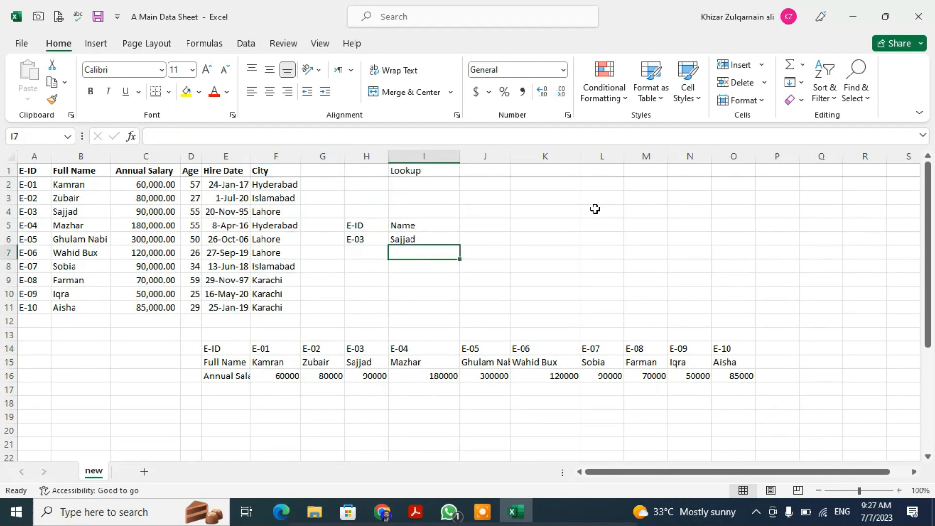
key("Up")
type("=lo")
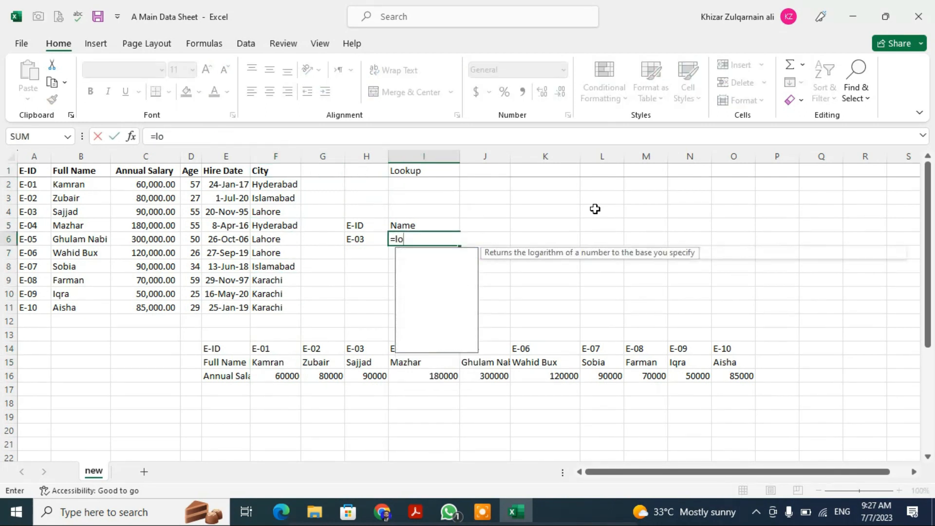
type("okup(")
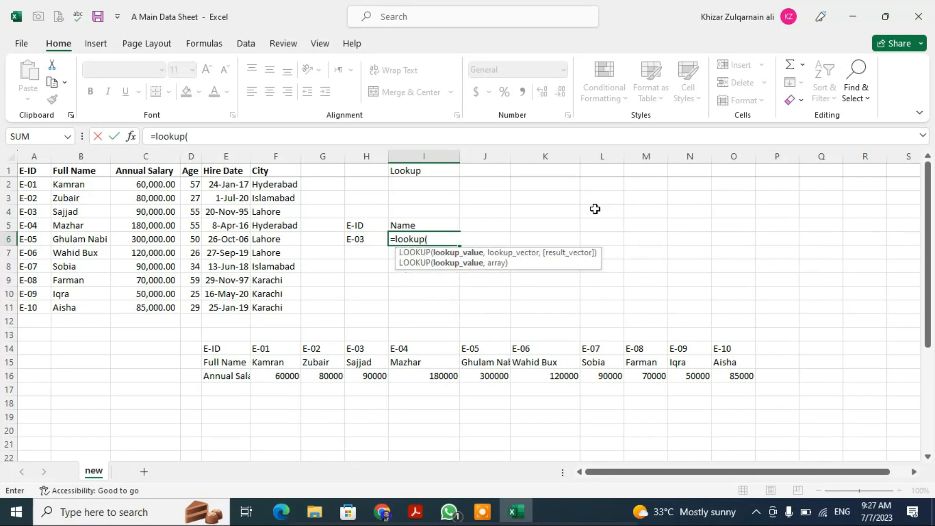
key("Left")
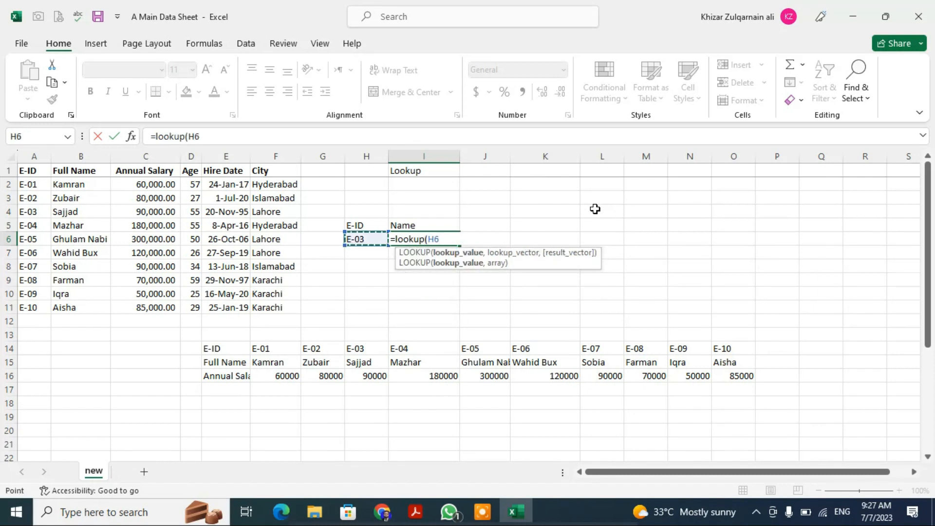
type(",")
key("Left")
key("Left")
key("Left")
key("Left")
key("Left")
key("Down")
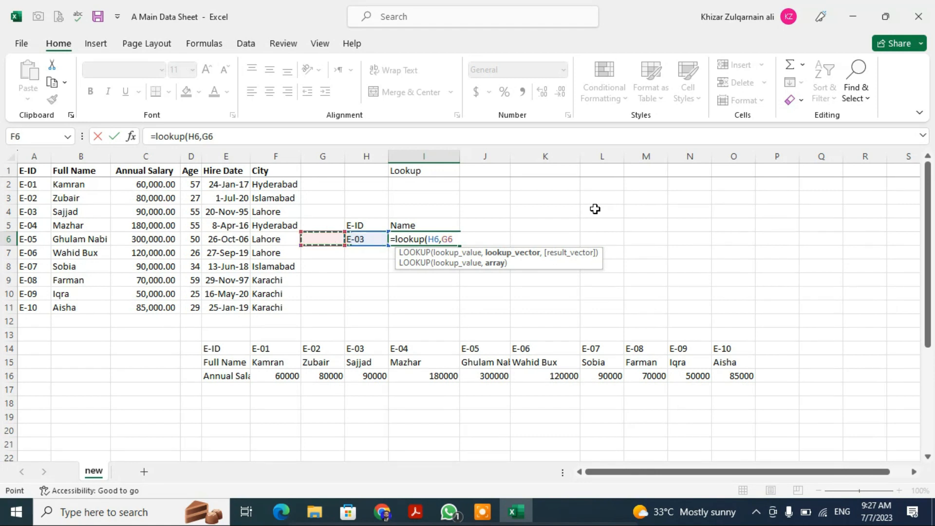
key("Down")
key("Down")
key("Down")
key("Down")
key("Down")
key("Down")
key("Down")
key("Down")
key("Down")
key("Up")
key("Right")
key("Up")
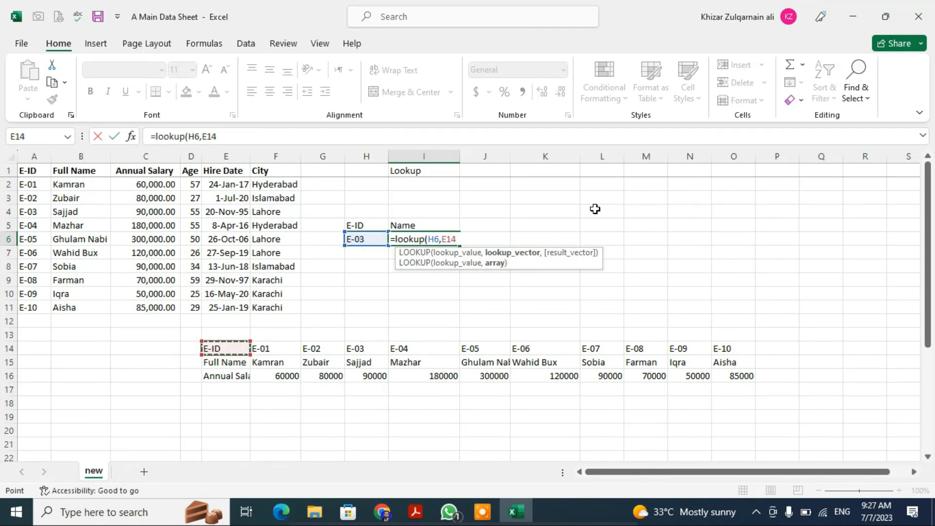
key("ctrl+shift+Right")
type(",")
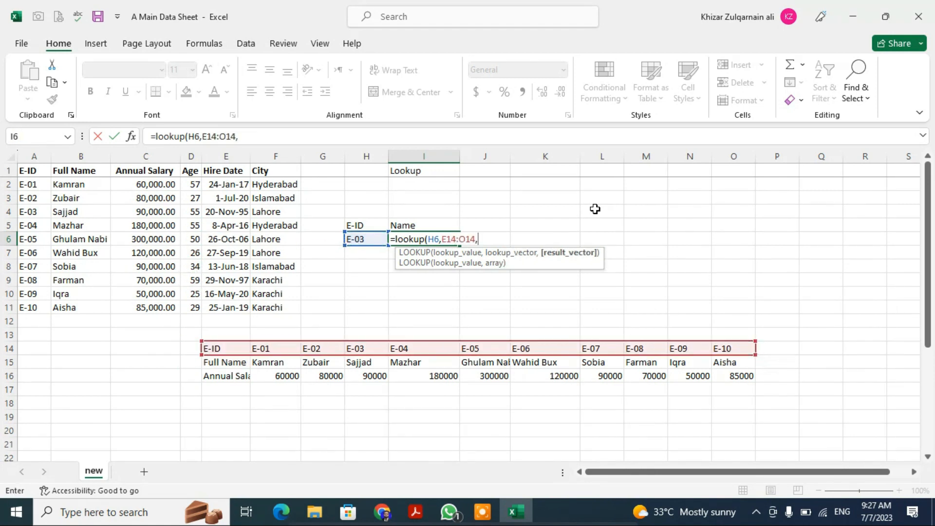
- Complete the I6 formula with the Annual Salary row E16:O16 as the result vector
key("Down")
key("Down")
key("Down")
key("Down")
key("Down")
key("Down")
key("Down")
key("Down")
key("Down")
key("Down")
key("Left")
key("Left")
key("Left")
key("Left")
key("Up")
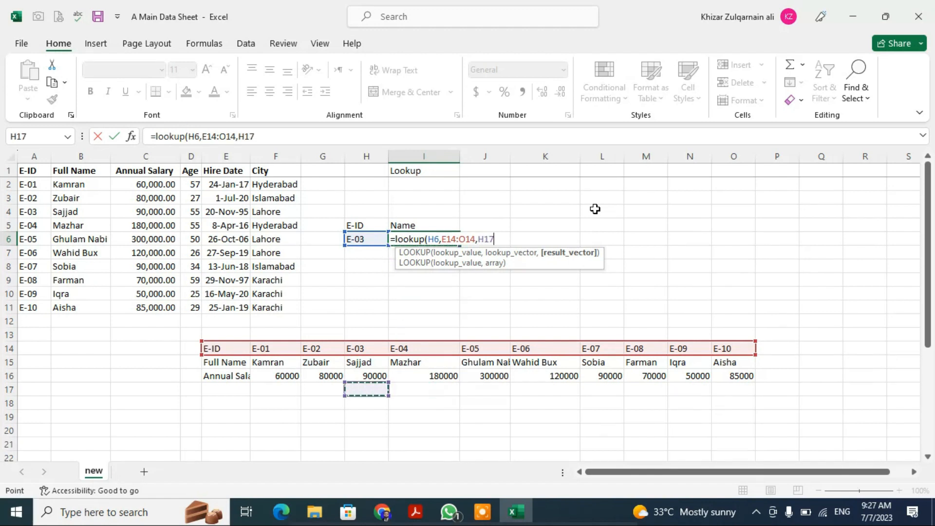
key("ctrl+shift+Right")
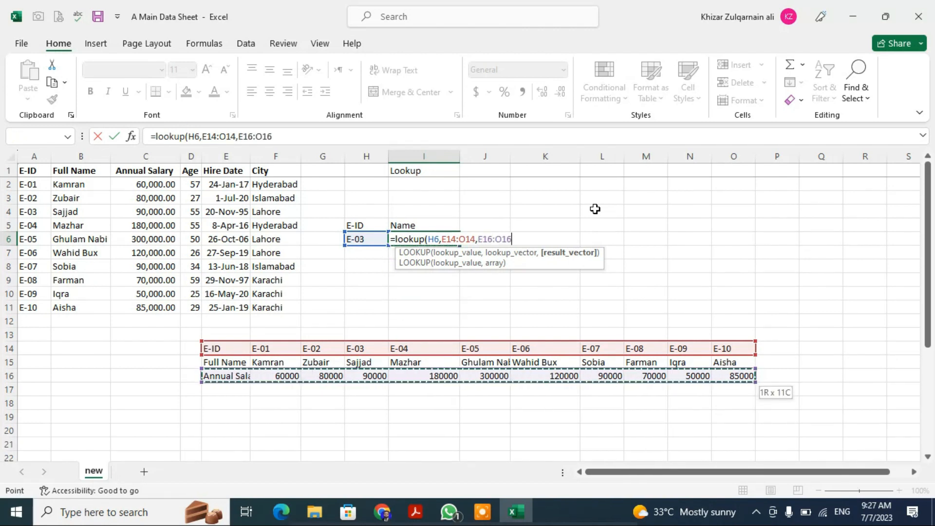
key("Return")
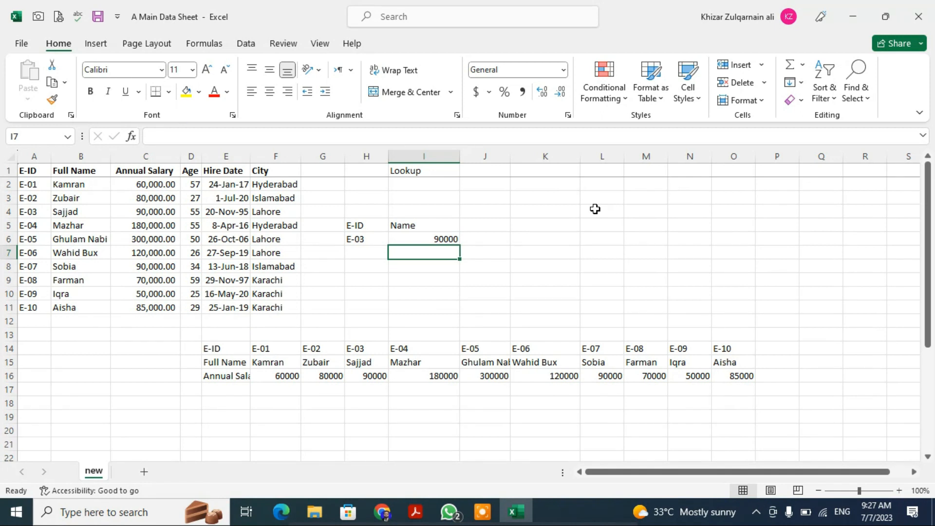
key("Left")
key("Left")
key("Down")
key("Left")
key("Down")
key("Down")
key("Down")
key("Left")
key("Left")
key("Up")
key("Up")
key("Left")
key("Left")
key("Right")
key("Right")
key("Right")
key("Left")
key("Left")
key("Left")
key("Left")
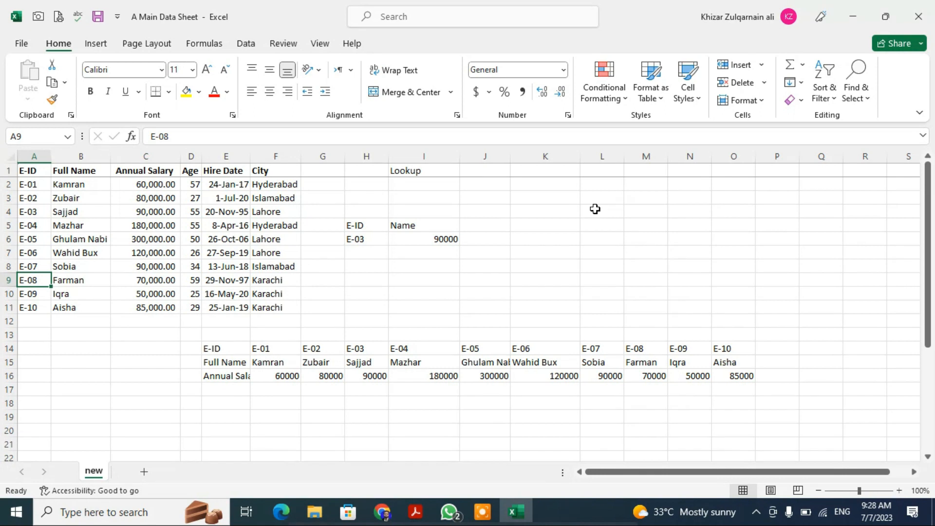
key("Right")
key("Right")
key("Right")
key("Right")
key("Right")
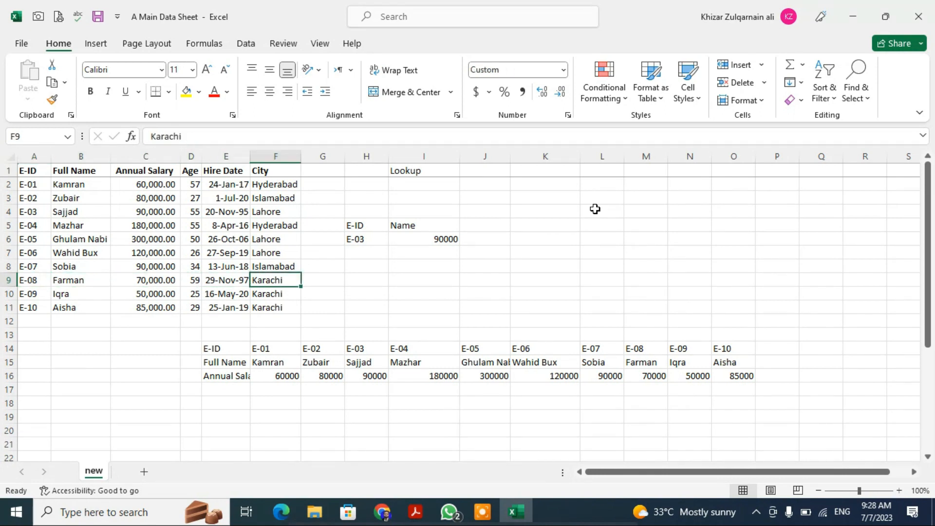
key("Up")
key("Up")
key("Right")
key("Right")
key("Right")
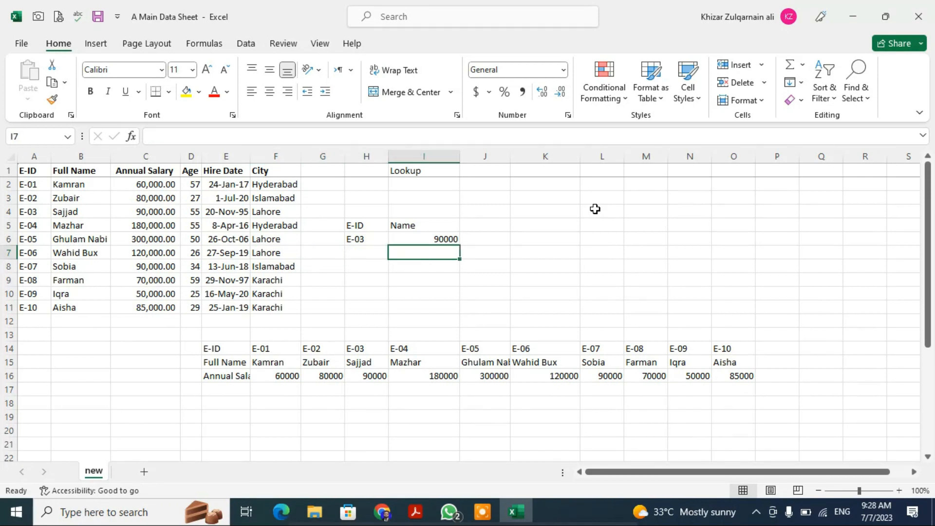
key("Up")
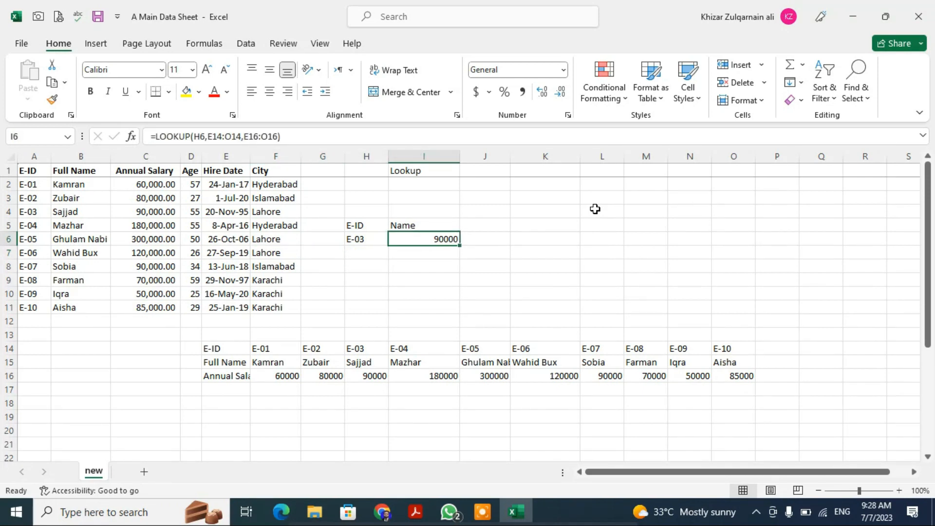
- Move the E-ID column between the Full Name and Annual Salary columns, so it becomes column B
key("Left")
key("Left")
key("Left")
key("ctrl+Left")
key("ctrl+space")
key("ctrl+x")
key("Right")
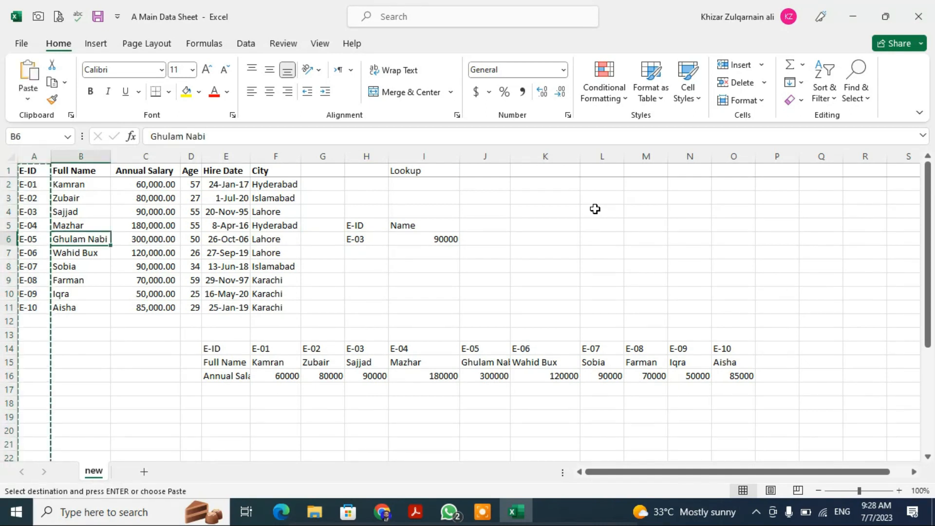
key("Right")
key("ctrl+space")
key("ctrl+shift+plus")
key("Right")
key("Left")
key("Left")
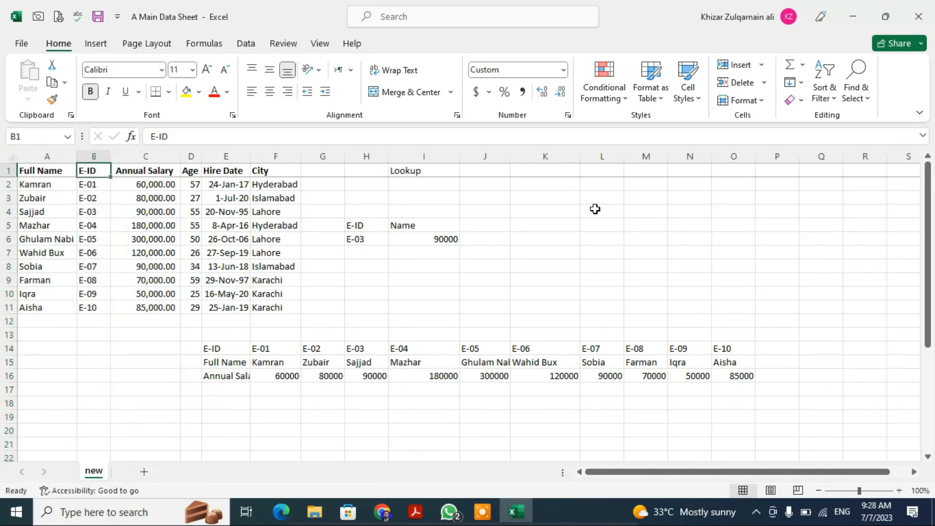
- Start a replacement LOOKUP formula in I6 with H6 as the lookup value and E-ID cells B2:B11 as the lookup vector
key("Right")
key("ctrl+Right")
key("ctrl+Right")
key("Right")
key("Down")
key("Left")
key("Down")
key("Down")
key("Down")
key("Down")
key("Down")
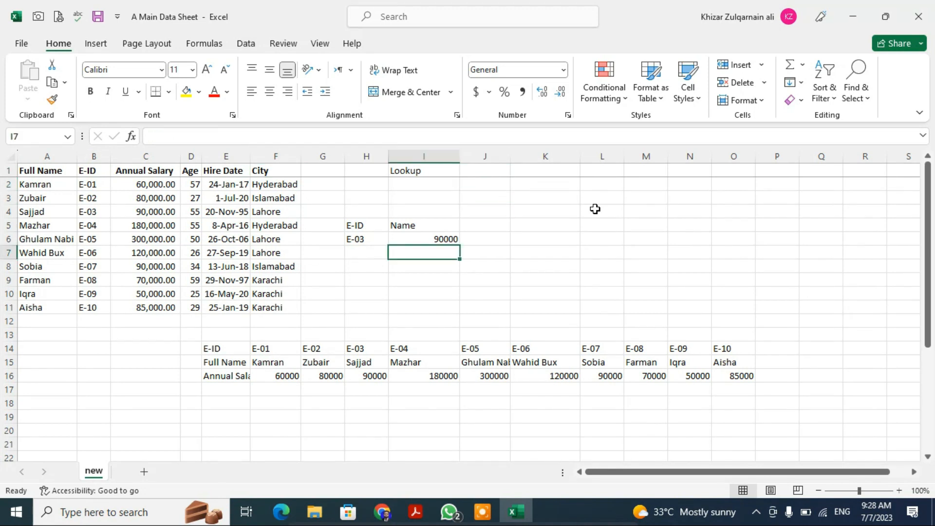
key("Up")
type("=loo")
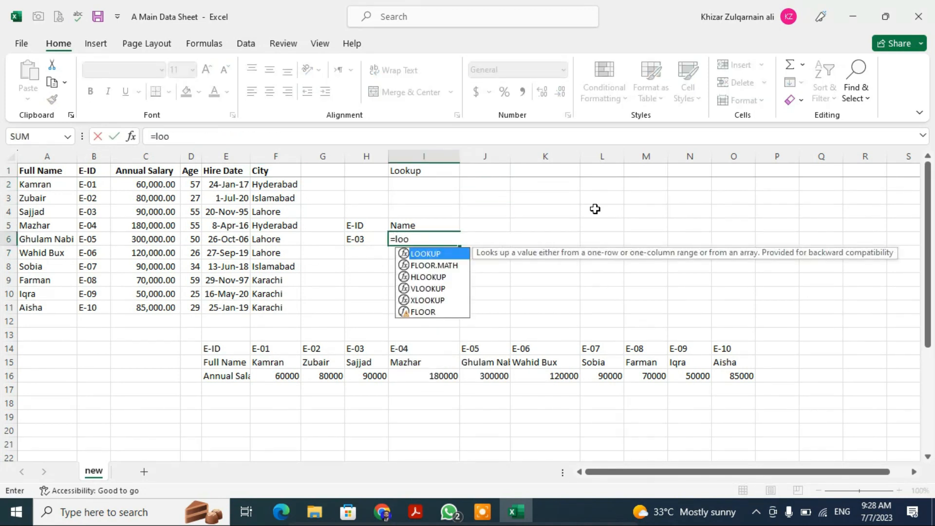
type("kup(")
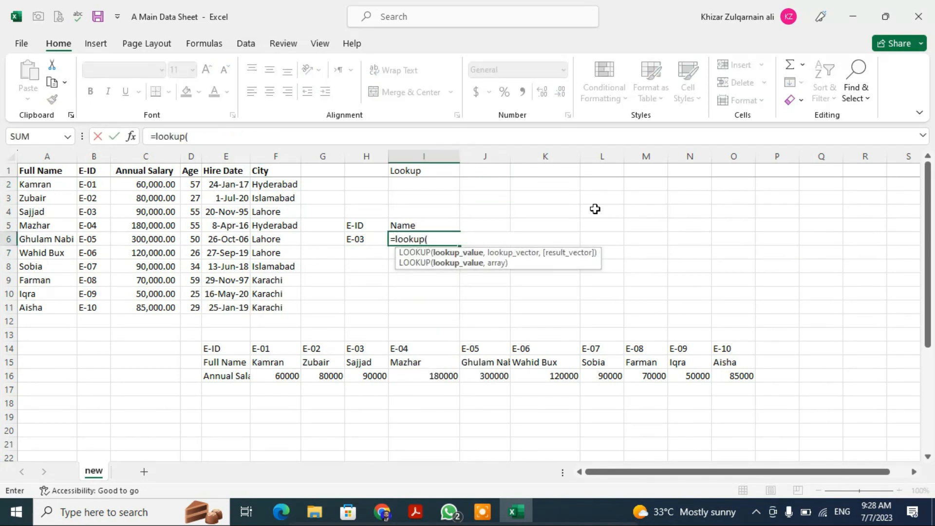
key("Left")
type(",")
key("Left")
key("Left")
key("Left")
key("Left")
key("Left")
key("Left")
key("Left")
key("Up")
key("Up")
key("Up")
key("Up")
key("ctrl+shift+Down")
type(",")
- Complete the I6 formula with the Full Name cells A2:A11 as the result vector
key("Left")
key("Left")
key("Left")
key("Left")
key("Left")
key("Left")
key("Left")
key("Left")
key("ctrl+Up")
key("Down")
key("ctrl+shift+Down")
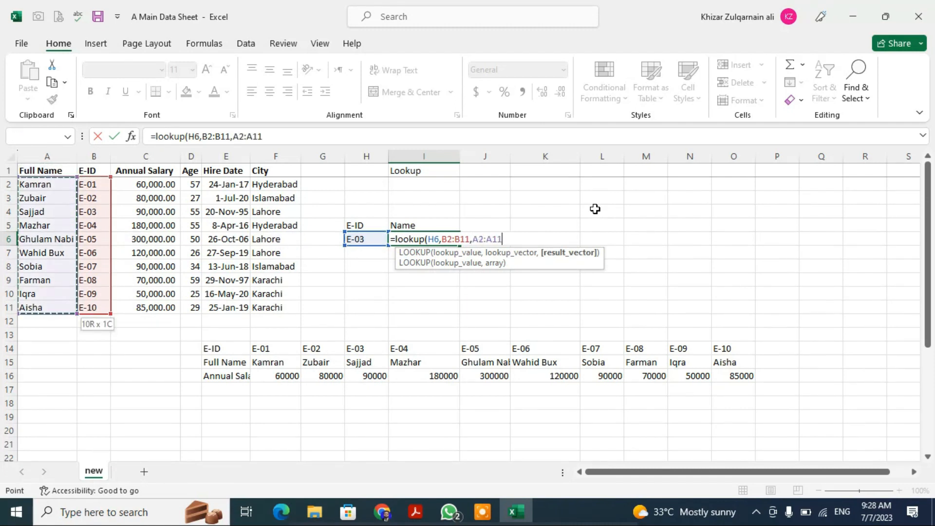
key("Return")
key("Up")
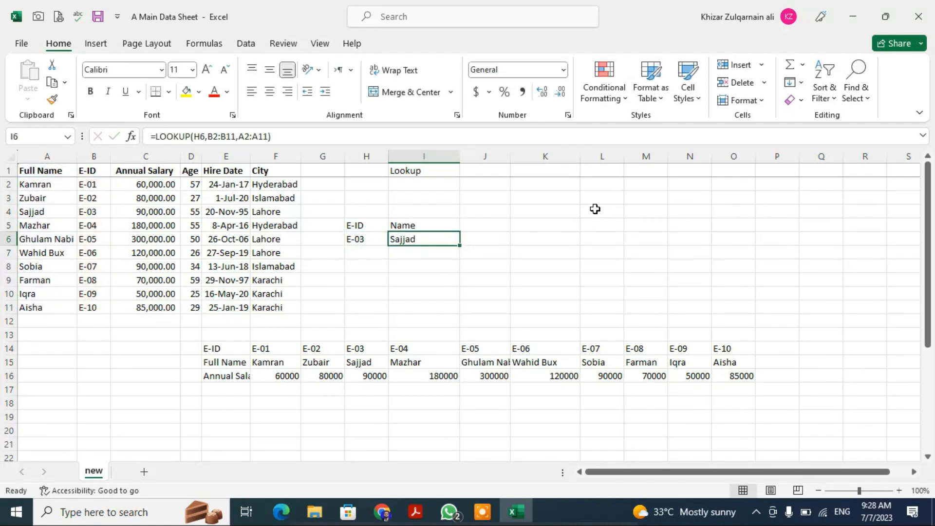
- Check the name returned in I6 against the E-03 row of the employee table
key("Left")
key("Left")
key("Left")
key("Left")
key("Left")
key("Left")
key("Left")
key("Left")
key("Right")
key("Up")
key("Up")
key("Left")
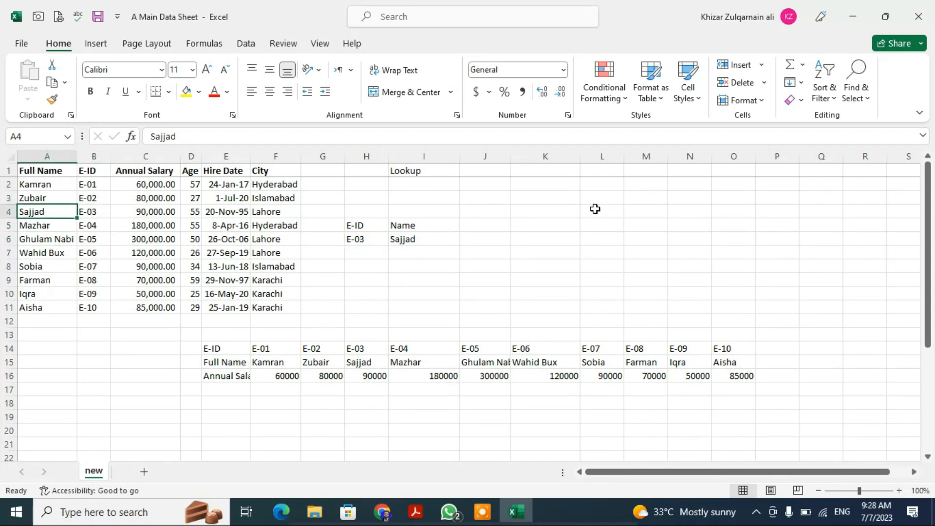
key("Right")
key("Right")
key("Right")
key("Right")
key("Right")
key("Right")
key("Right")
key("Right")
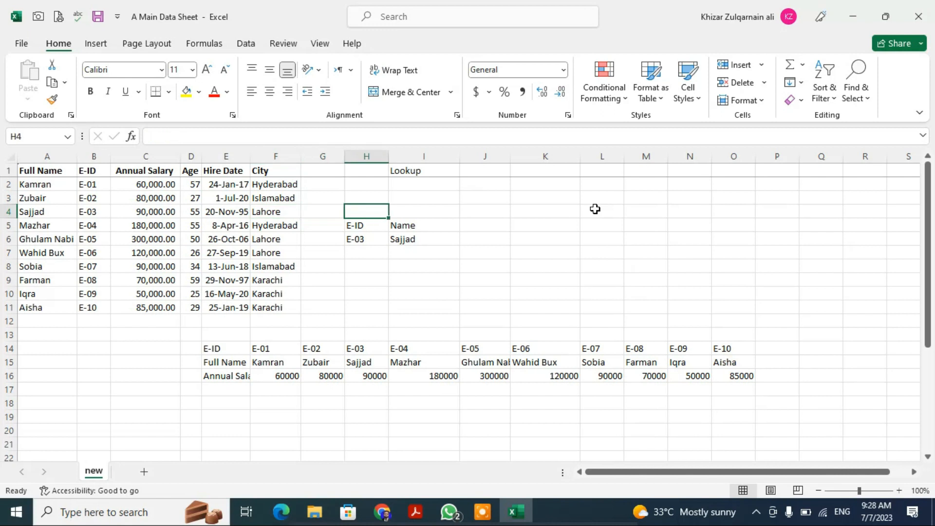
- Examine the Full Name and Annual Salary columns on either side of the E-ID lookup column
key("Down")
key("Down")
key("Left")
key("Up")
key("Left")
key("Left")
key("Left")
key("Left")
key("Left")
key("Up")
key("Left")
key("Up")
key("Up")
key("Up")
key("ctrl+shift+Down")
key("Right")
key("Right")
key("ctrl+shift+Down")
key("Left")
key("Left")
key("Left")
key("Right")
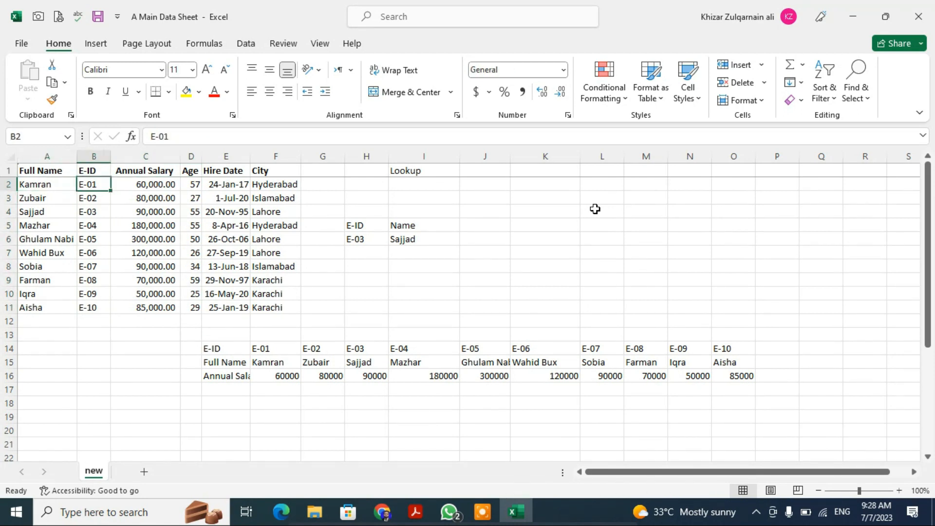
- Delete the contents of the horizontal employee table in E14:O16
key("Right")
key("Right")
key("Right")
key("Right")
key("Right")
key("Right")
key("Right")
key("Down")
key("Down")
key("Down")
key("Down")
key("Down")
key("Down")
key("Down")
key("Down")
key("Down")
key("Down")
key("Down")
key("Down")
key("Down")
key("Down")
key("Down")
key("Left")
key("Up")
key("Left")
key("Left")
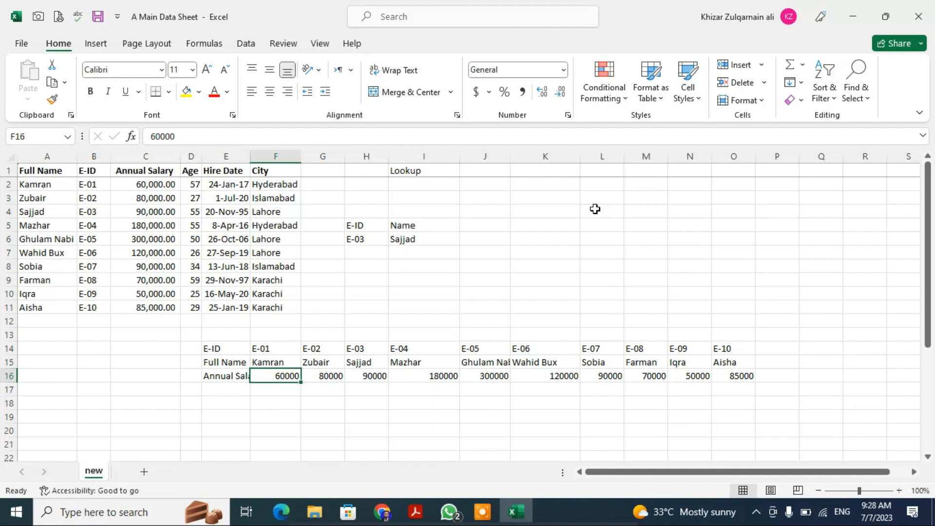
key("Left")
key("Up")
key("Up")
key("ctrl+shift+Down")
key("ctrl+shift+Right")
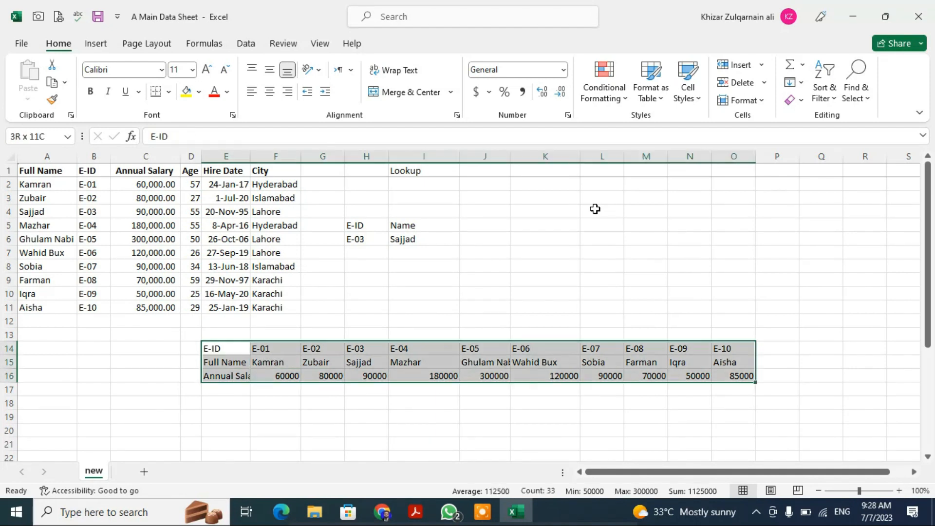
key("Delete")
- Clear the E-ID and Name lookup block in H5:I6
key("Right")
key("ctrl+Up")
key("ctrl+Up")
key("Right")
key("Right")
key("Down")
key("Down")
key("Down")
key("Down")
key("Down")
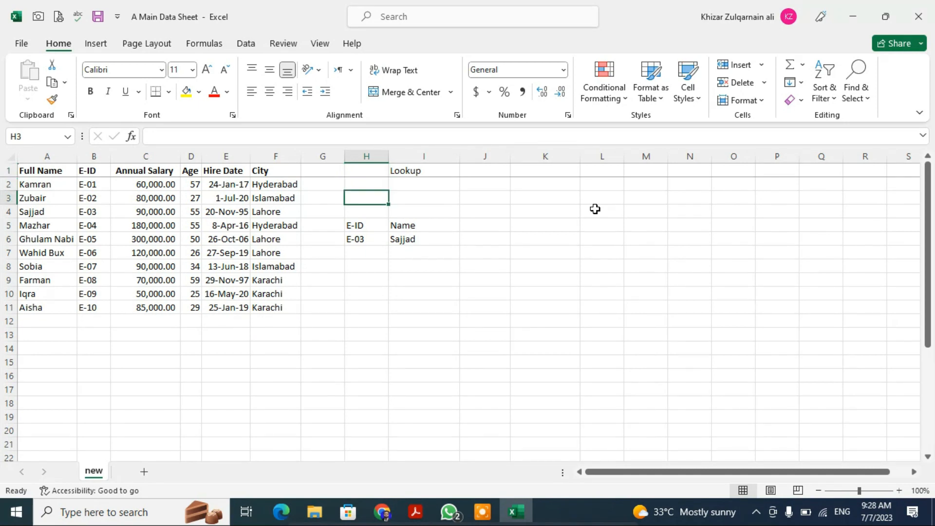
key("Up")
key("shift+Down")
key("shift+Right")
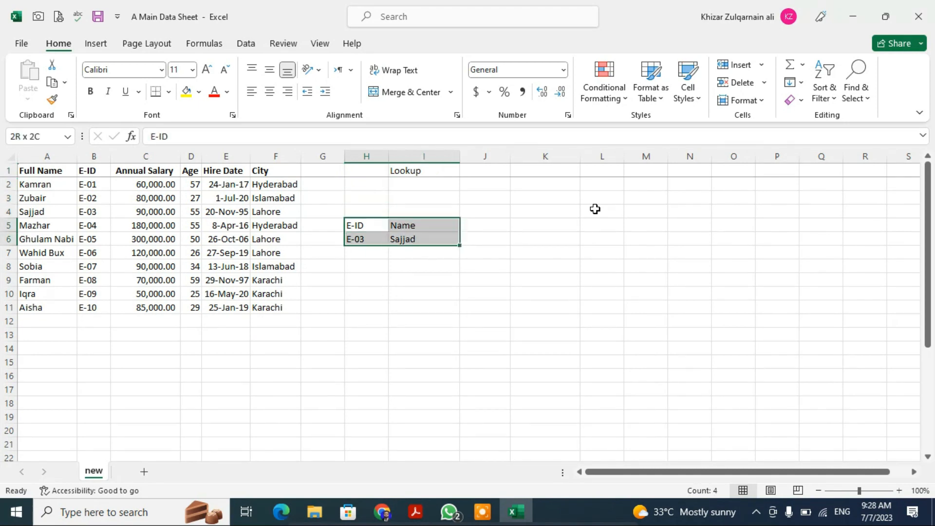
key("Delete")
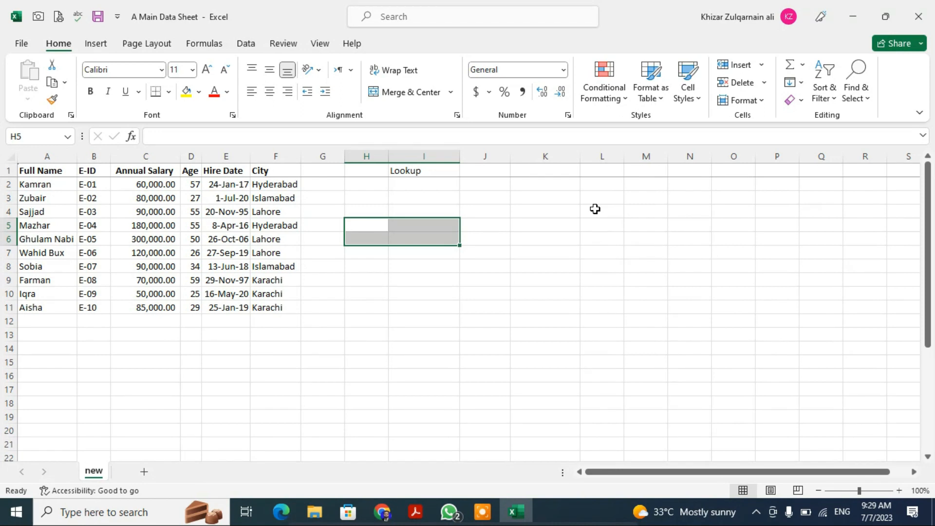
key("shift+Up")
key("shift+Left")
key("Right")
key("Up")
key("Up")
key("Up")
key("Left")
key("Down")
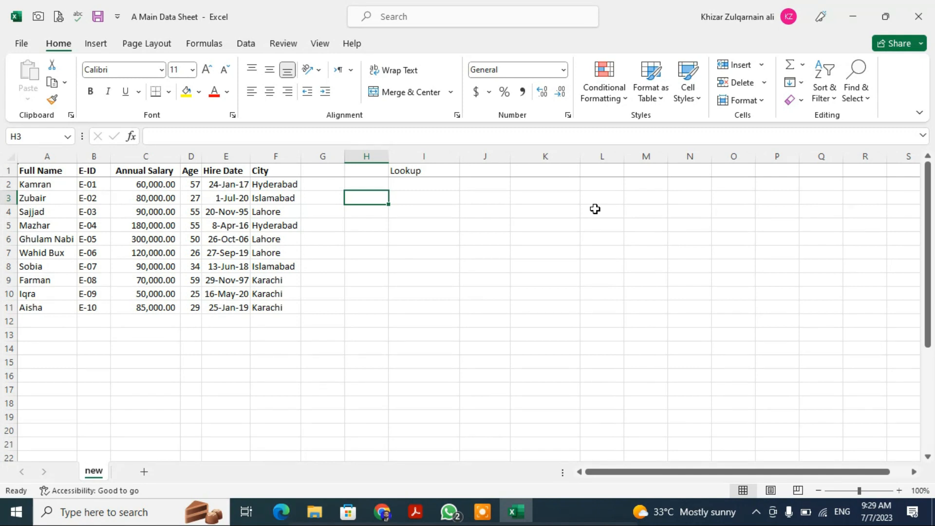
key("Right")
key("Up")
key("Down")
key("Left")
key("Down")
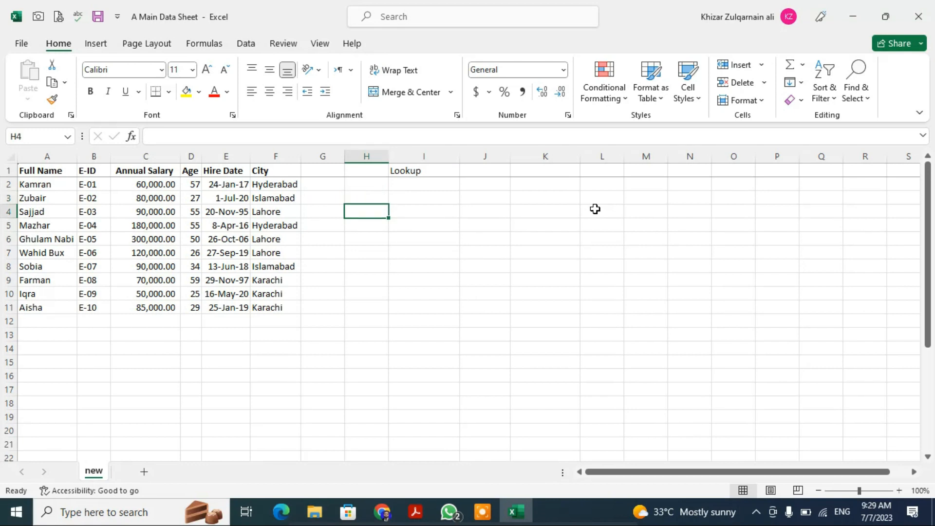
- Undo the clearing of the lookup block H5:I6 and select its formula cell I6
key("ctrl+z")
key("Right")
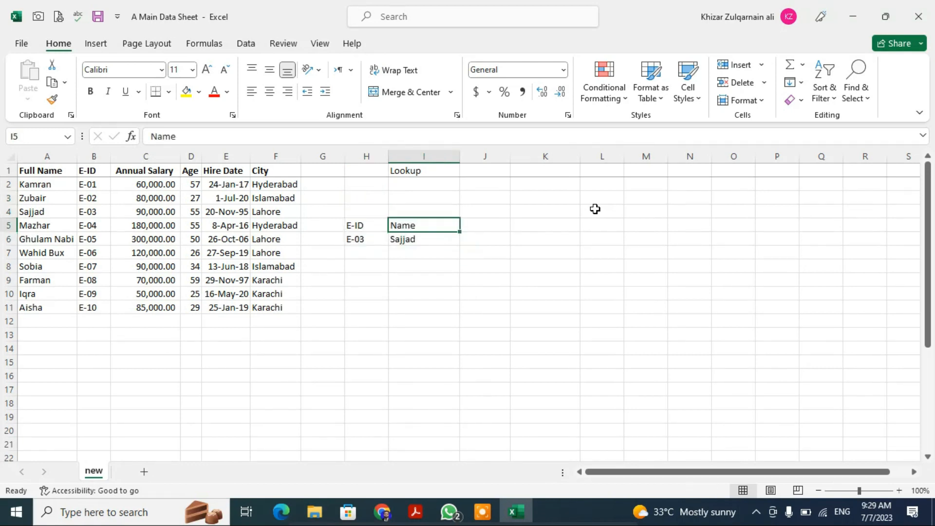
key("Down")
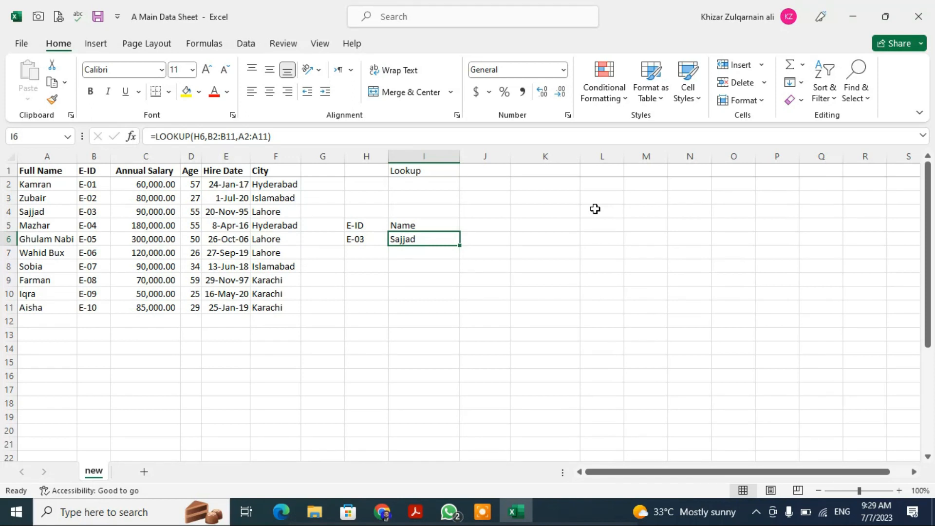
- Move the E-ID column in front of the Full Name column, so it becomes column A
key("Left")
key("Left")
key("Left")
key("Left")
key("Left")
key("Left")
key("Left")
key("Left")
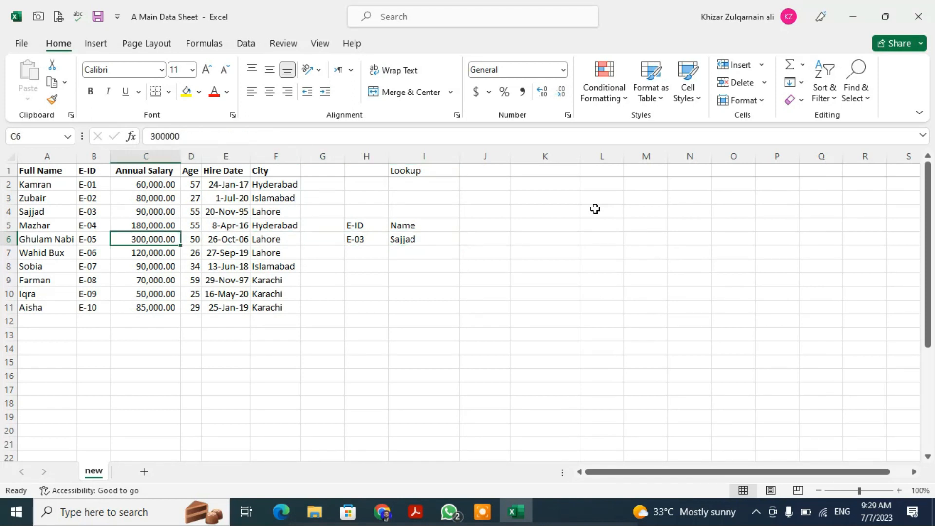
key("Right")
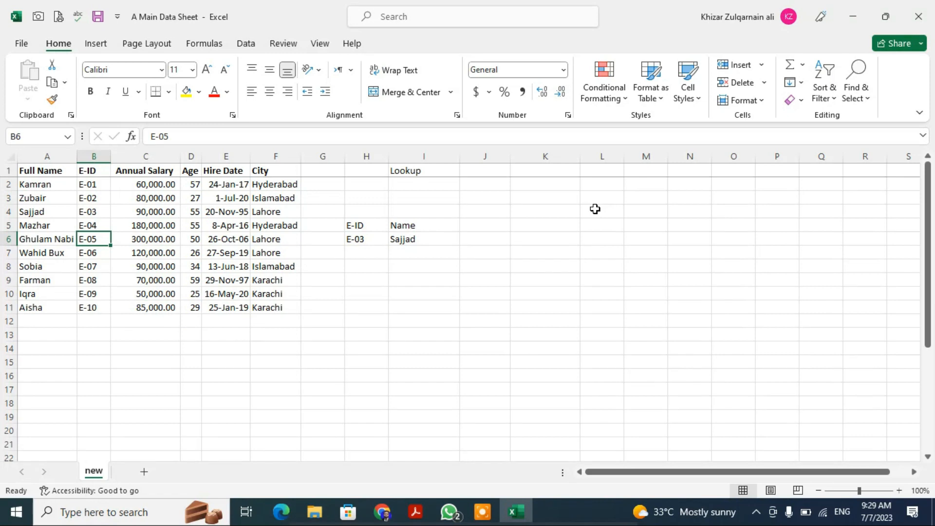
key("ctrl+space")
key("ctrl+x")
key("Left")
key("ctrl+space")
key("ctrl+shift+plus")
key("Right")
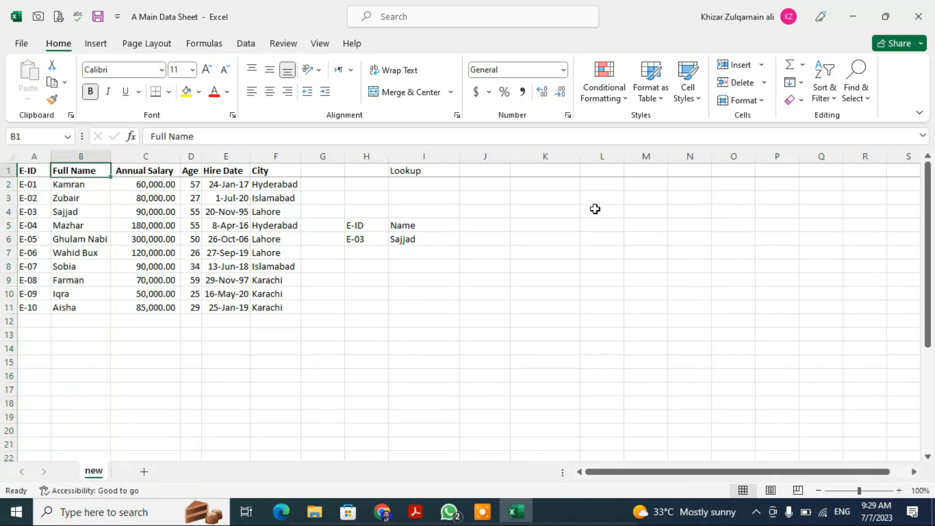
- Start a replacement LOOKUP formula in I6 with H6 as the lookup value
key("Right")
key("Right")
key("Right")
key("Right")
key("Right")
key("Down")
key("Down")
key("Down")
key("Right")
key("Right")
key("Down")
key("Down")
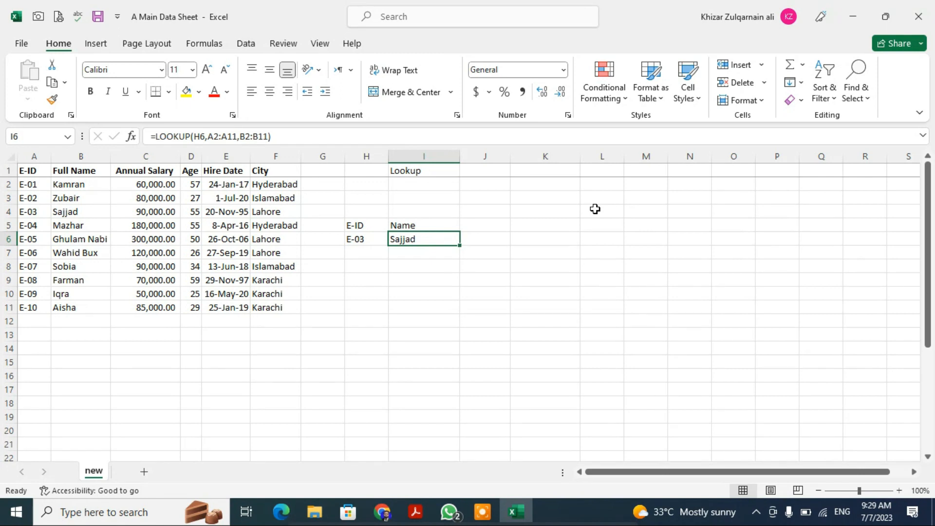
type("=v")
key("BackSpace")
type("looku")
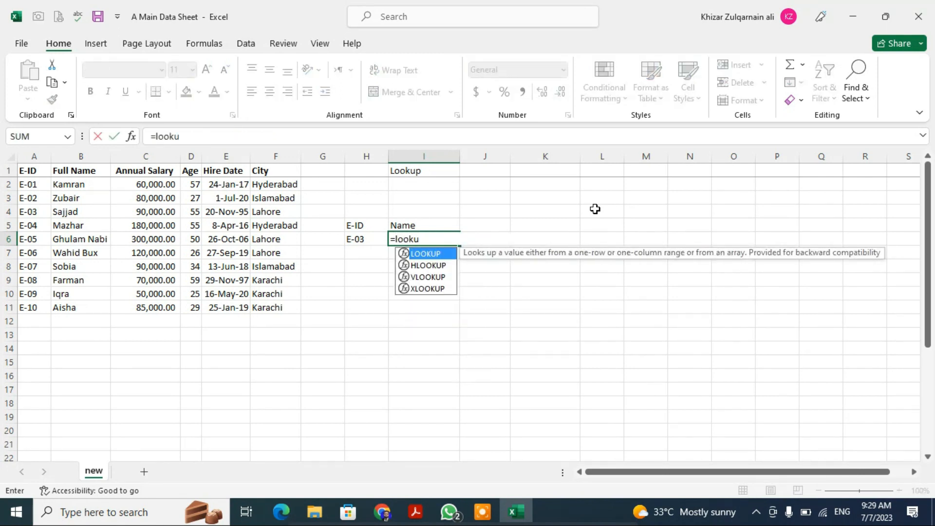
type("p(")
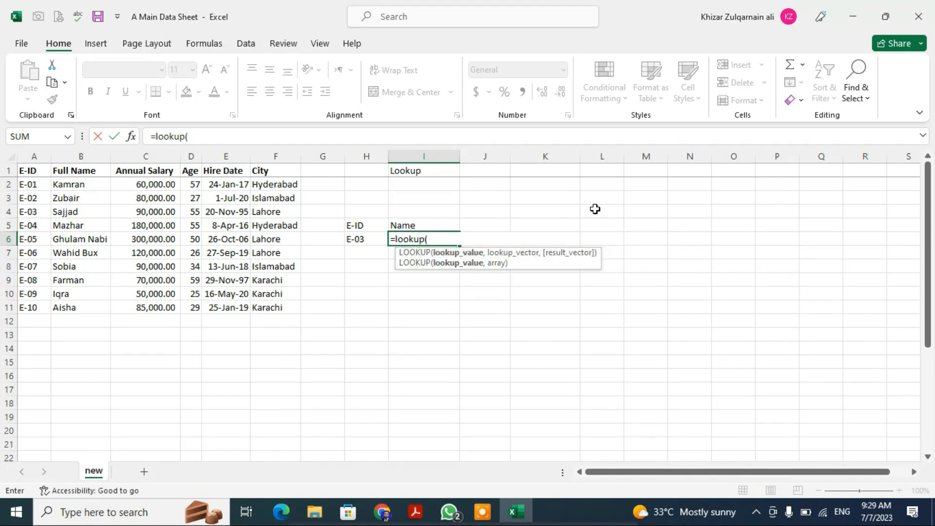
key("Left")
type(",")
- Complete the I6 formula in array form with the employee data A2:F11 as the array
key("Left")
key("ctrl+Left")
key("ctrl+Left")
key("ctrl+Up")
key("Down")
key("ctrl+shift+Right")
key("ctrl+shift+Down")
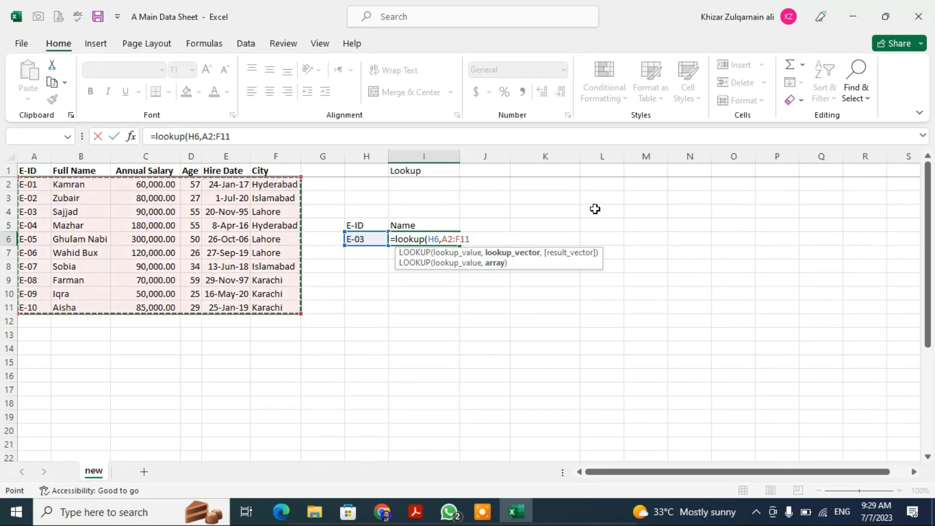
key("Return")
- Compare the array-form result in I6 with the City column of the employee table
key("Left")
key("Left")
key("Left")
key("Left")
key("Left")
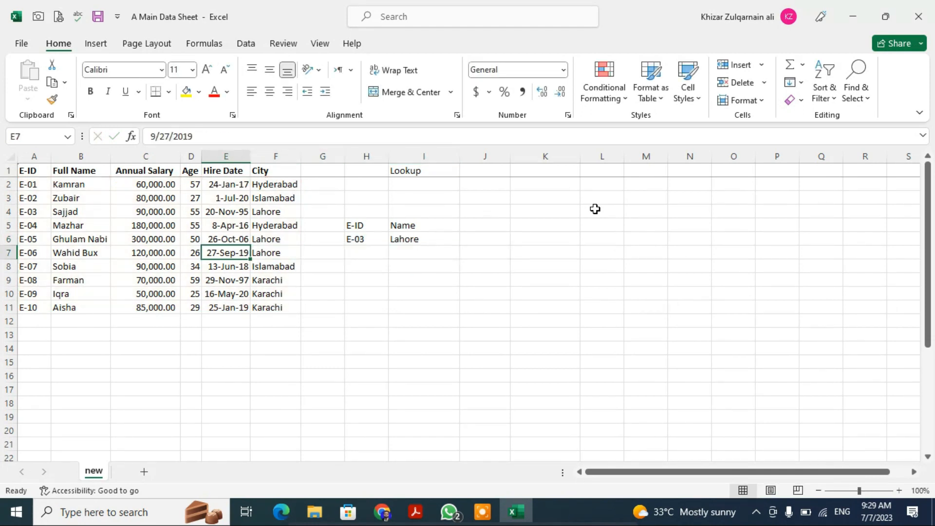
key("Right")
key("Right")
key("Left")
key("Left")
key("Right")
key("Right")
key("Right")
key("Up")
key("Right")
key("Right")
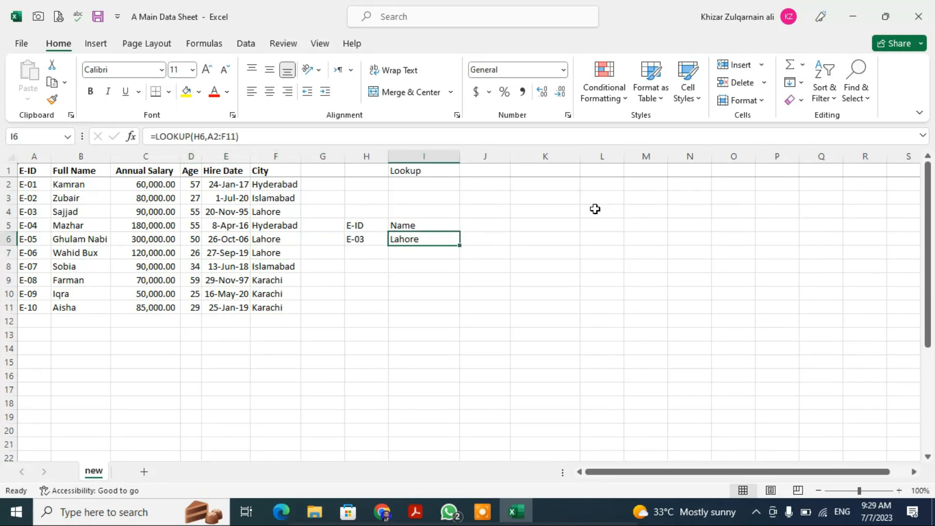
- Review the lookup value in H6, the array-form result in I6, and the IDs down to the end of the E-ID column
key("Right")
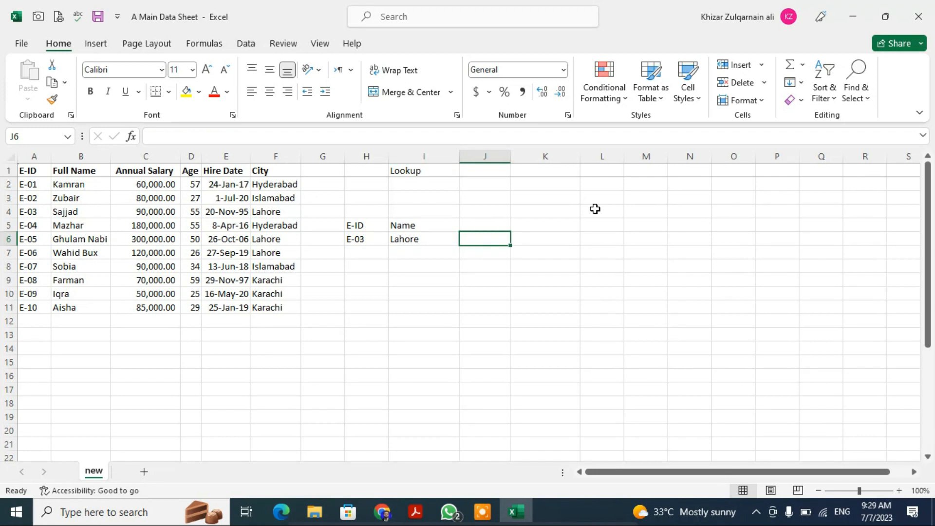
key("Left")
key("Left")
key("Left")
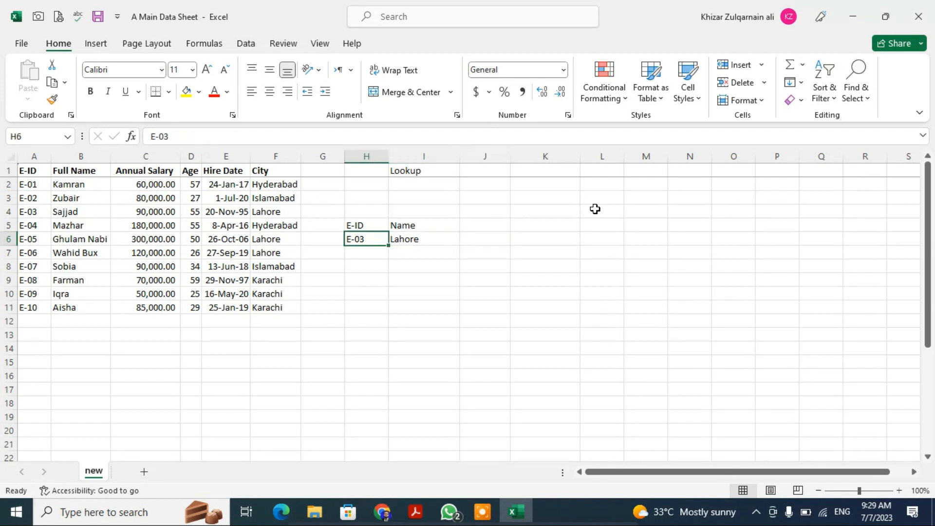
key("Right")
key("Right")
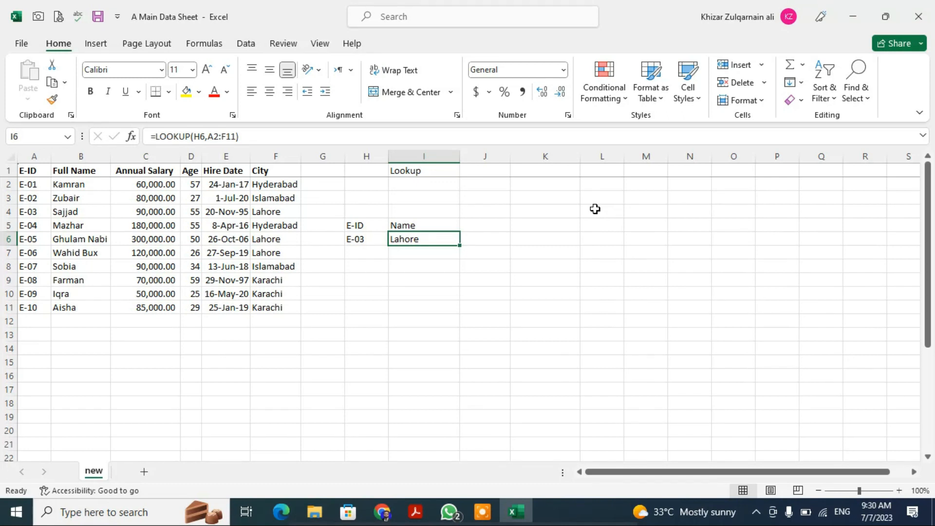
key("Left")
key("Left")
key("Home")
key("Down")
key("Down")
key("Down")
key("Down")
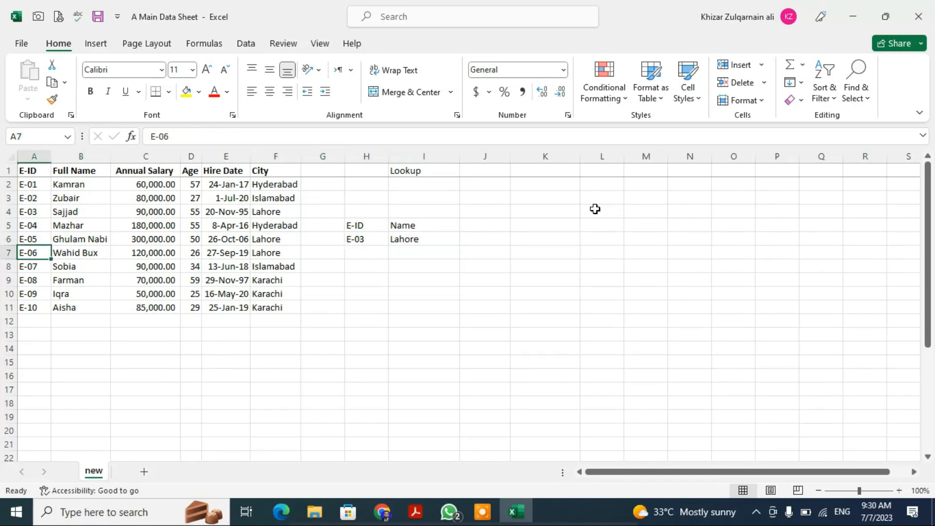
key("Down")
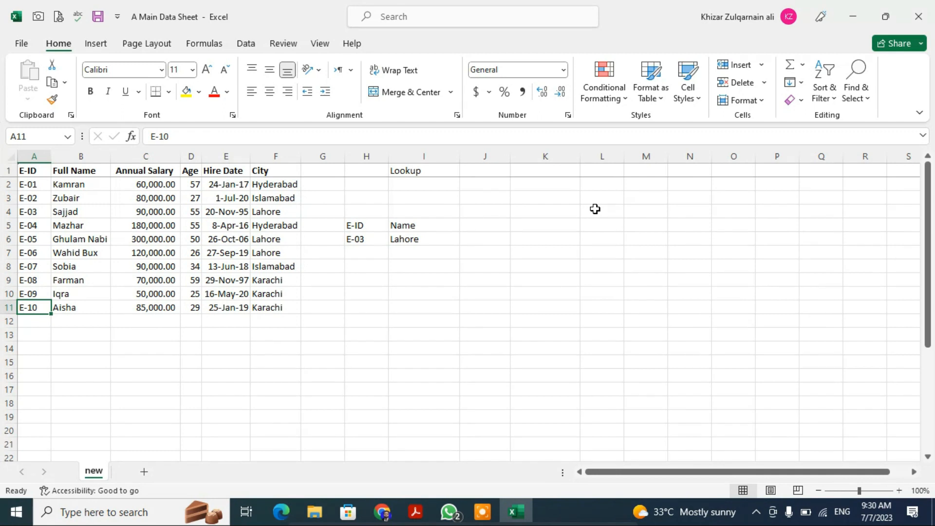
- Set the lookup E-ID in H6 to E-11
key("Up")
key("Right")
key("Up")
key("ctrl+Right")
key("Up")
key("Right")
key("Up")
key("Right")
key("Up")
key("F2")
key("BackSpace")
key("BackSpace")
type("11")
key("Return")
key("Left")
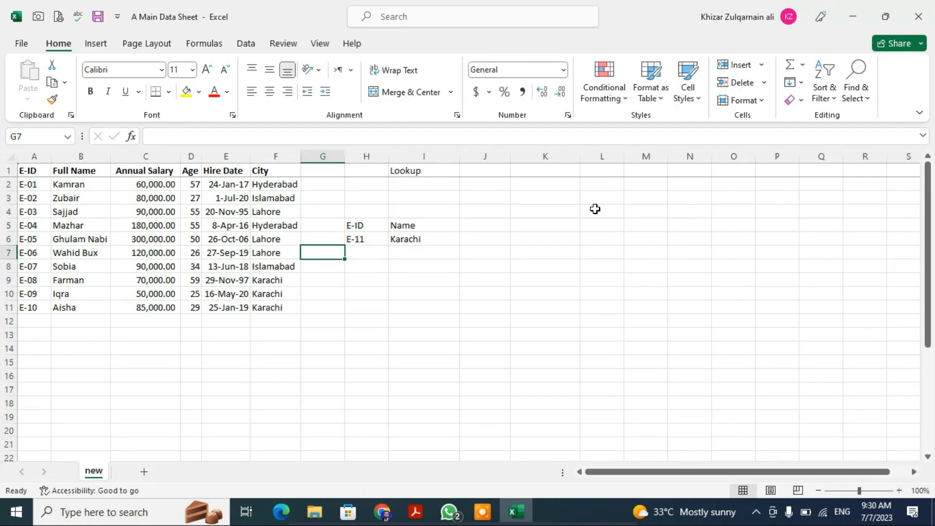
- Compare the I6 result with the last employee row, E-10, from its E-ID across to its City
key("Home")
key("Down")
key("Down")
key("Down")
key("Down")
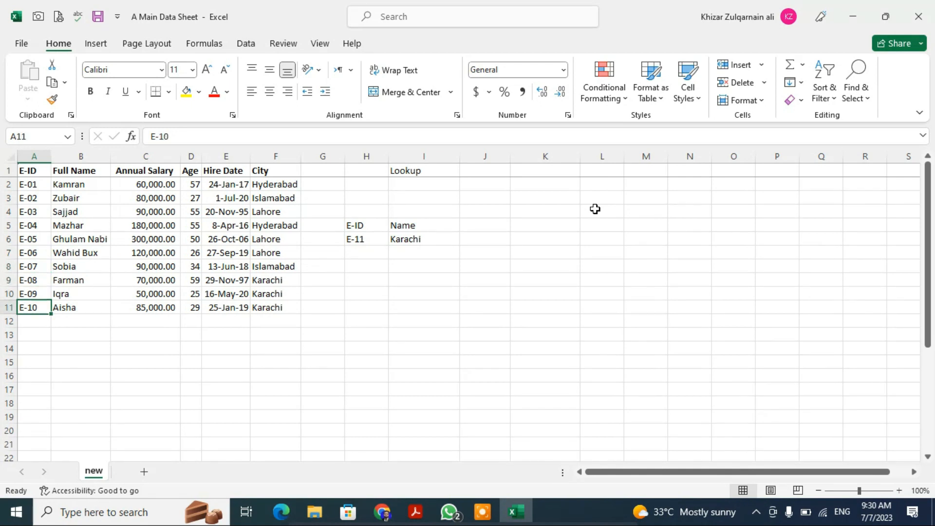
key("Down")
key("Up")
key("Right")
key("ctrl+Right")
key("Up")
key("Up")
key("Up")
key("Left")
key("Left")
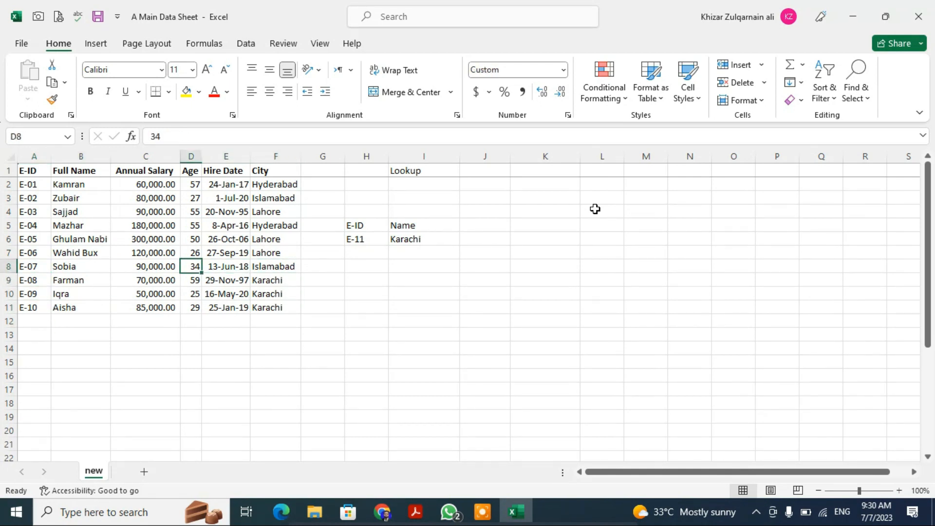
key("Left")
key("Left")
key("Left")
key("shift+Right")
key("shift+Right")
key("shift+Right")
key("shift+Right")
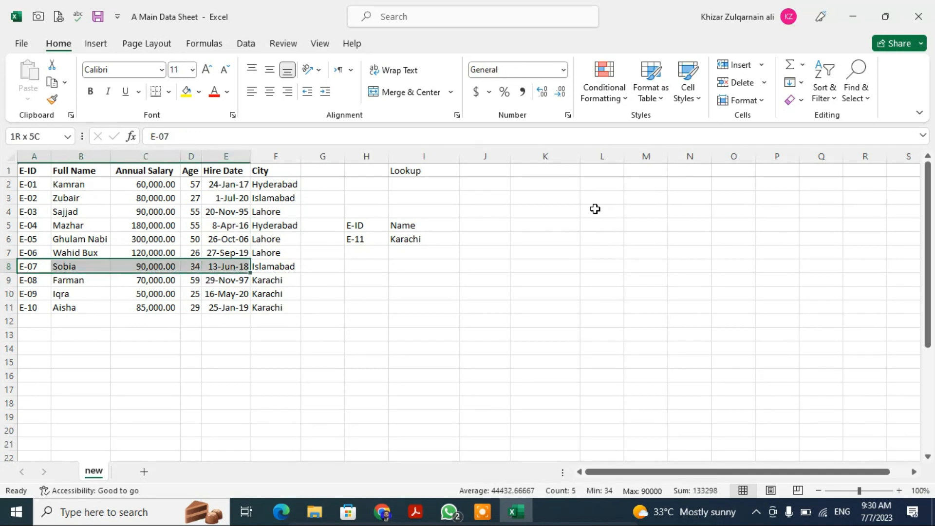
- Clear the whole E-05 employee record in A6:F6
key("Up")
key("Up")
key("Down")
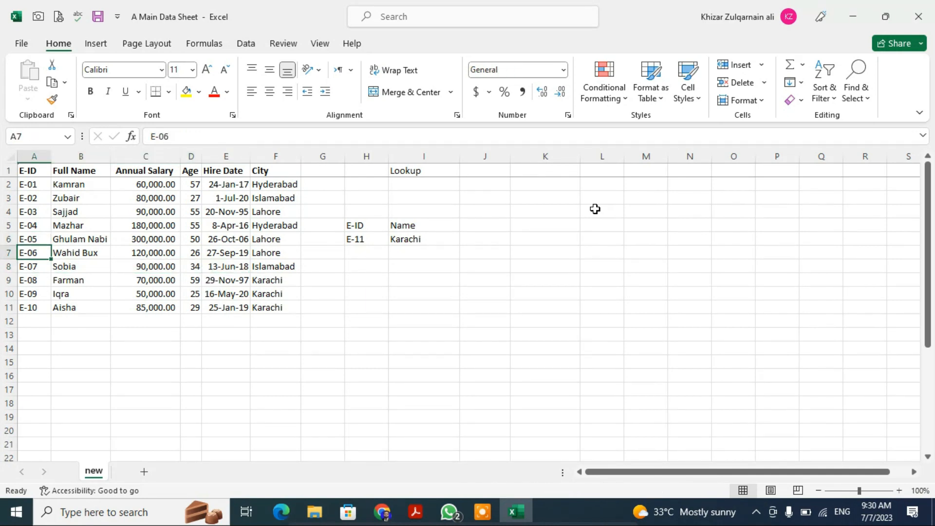
key("Up")
key("shift+Right")
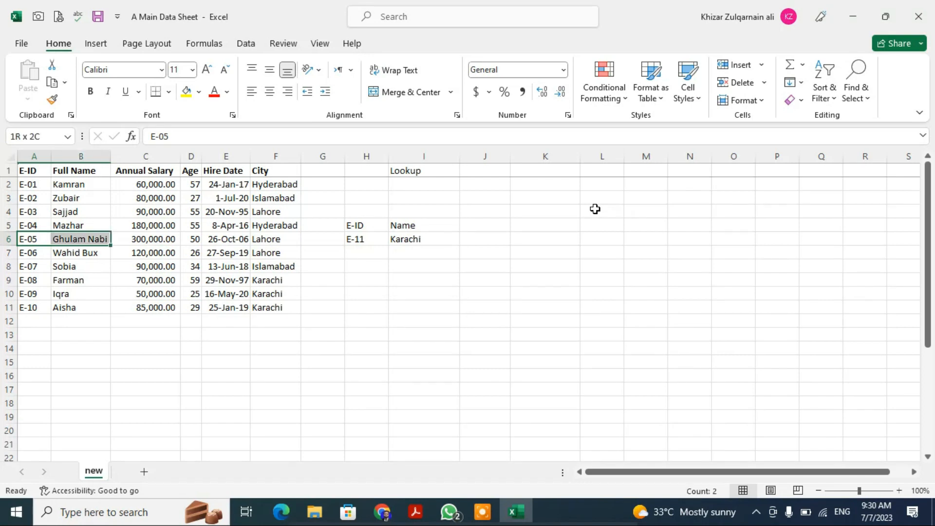
key("shift+Right")
key("shift+Right")
key("shift+Right")
key("shift+Right")
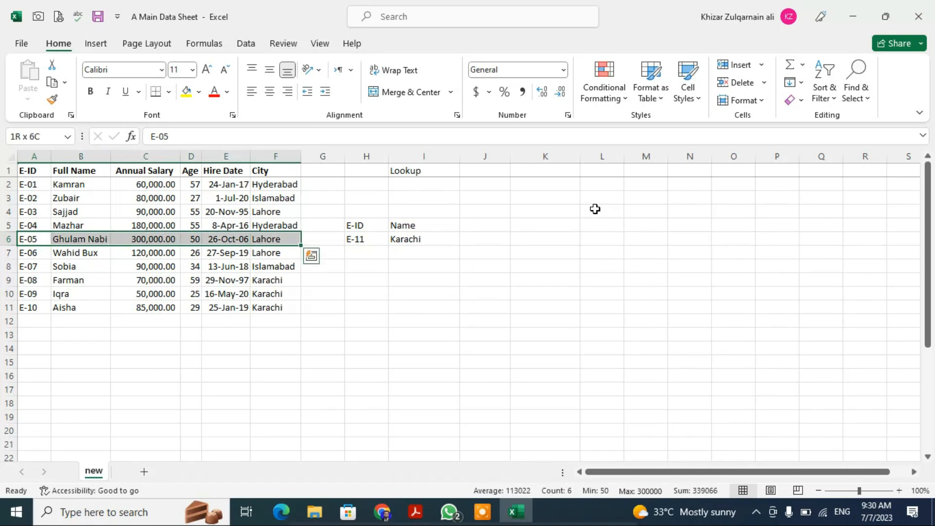
key("Delete")
- Set the lookup E-ID in H6 to E-05
key("Right")
key("Right")
key("Right")
key("Right")
key("Right")
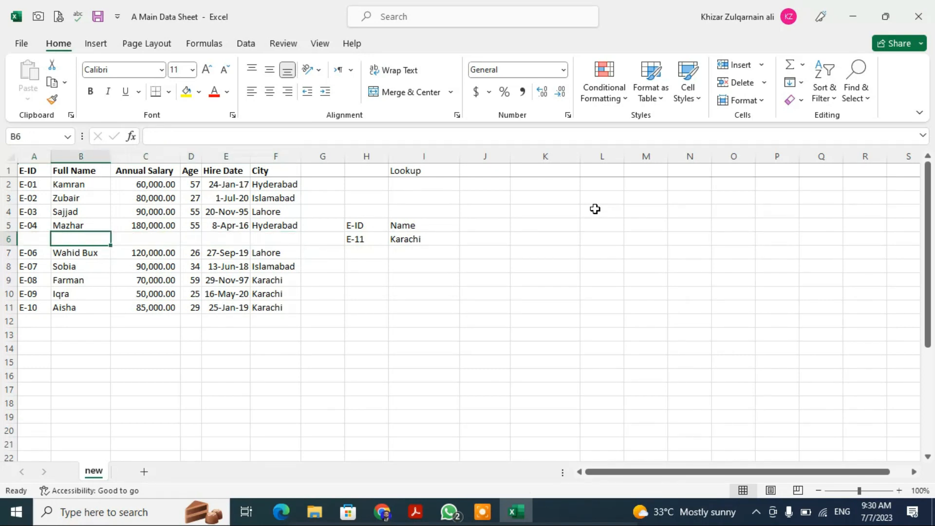
key("Right")
key("Right")
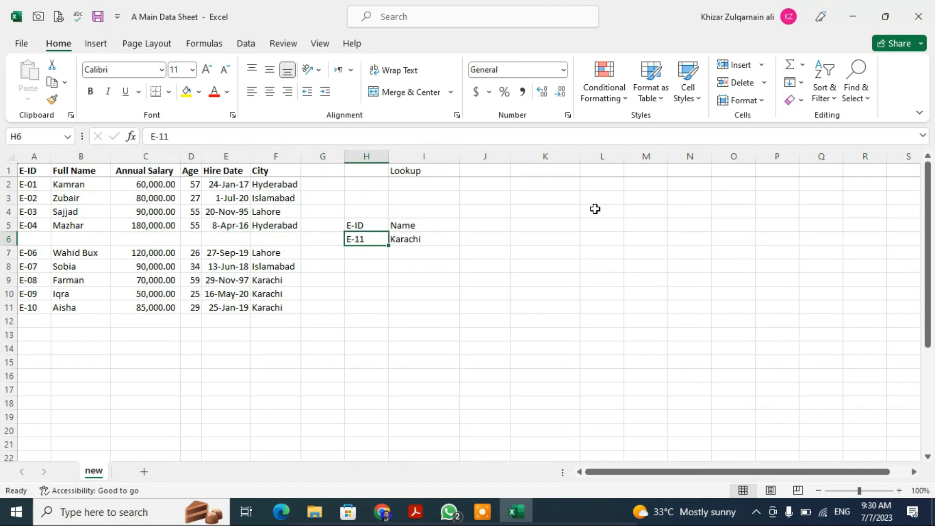
key("F2")
key("BackSpace")
key("BackSpace")
type("05")
key("Return")
- Compare the I6 result with the City value of the E-04 row directly above the emptied record
key("Left")
key("Left")
key("Up")
key("Left")
key("Left")
key("Left")
key("Left")
key("Up")
key("Left")
key("Right")
key("Right")
key("Right")
key("Right")
key("Right")
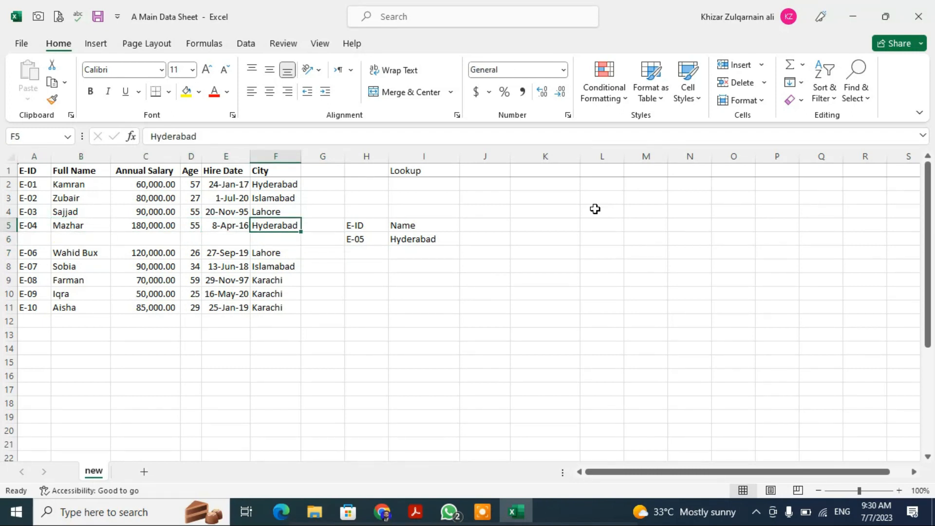
key("Right")
key("Down")
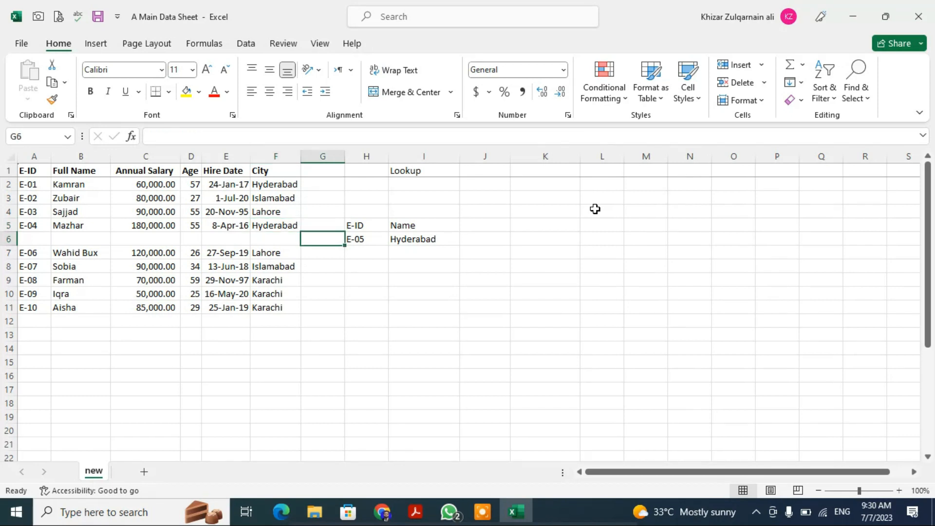
- Undo the last H6 change and the clearing of A6:F6, and check the E-05 row across to its City
key("ctrl+z")
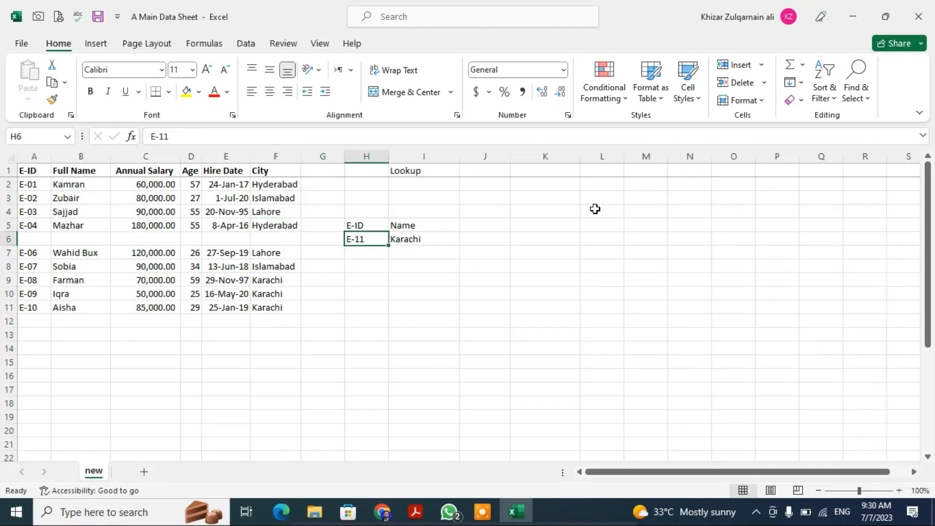
key("ctrl+z")
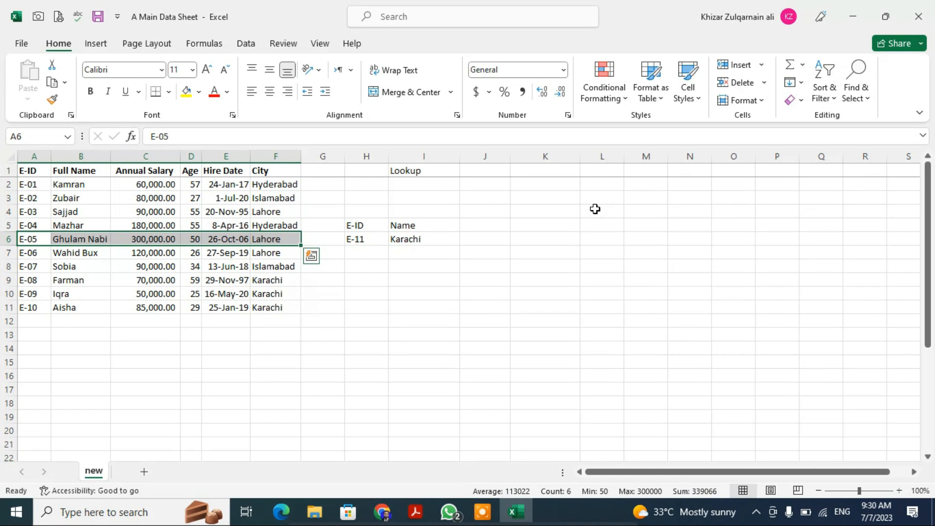
key("Right")
key("Right")
key("Right")
key("Right")
key("Right")
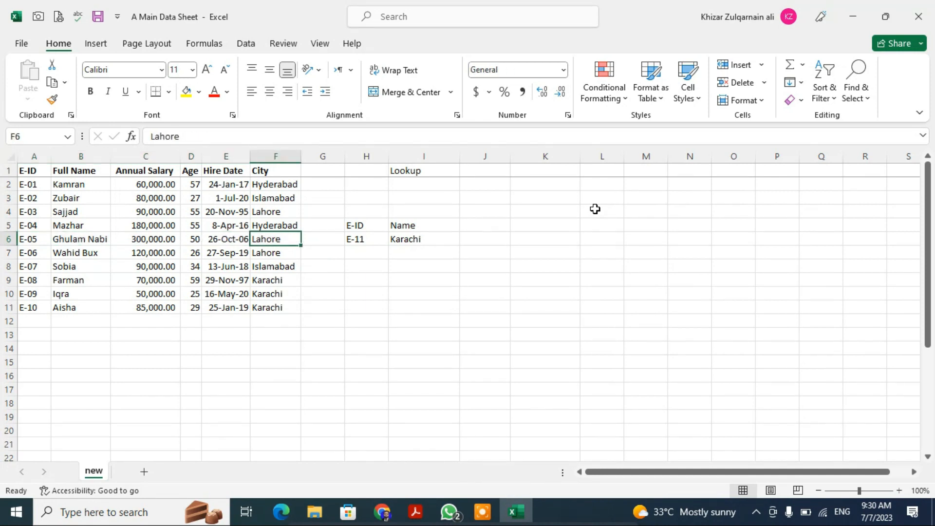
key("Left")
key("Left")
key("Left")
key("Left")
key("Left")
key("ctrl+Up")
key("Down")
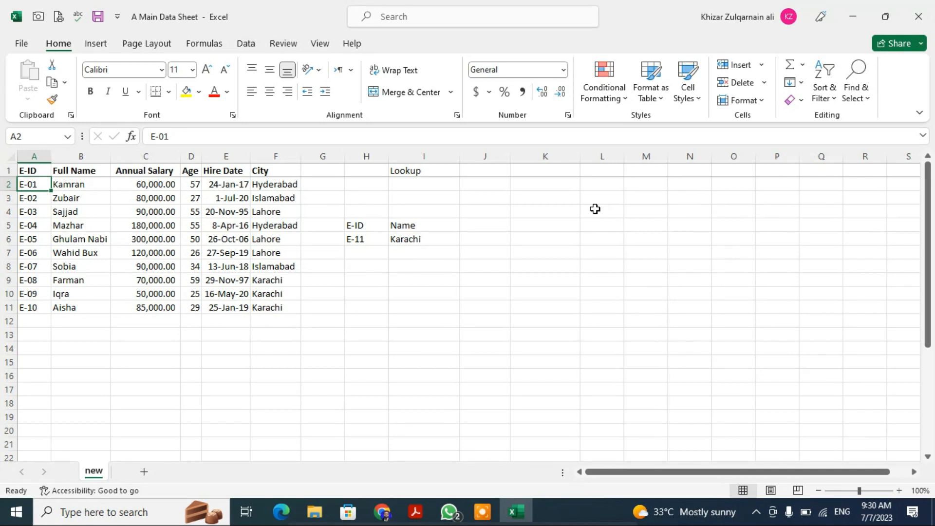
key("ctrl+shift+Right")
key("Right")
key("ctrl+Right")
key("Up")
key("Left")
key("ctrl+Left")
- Sort the employee data A2:F11 by Column A on cell values in Z to A order
key("Down")
key("ctrl+shift+Right")
key("ctrl+shift+Down")
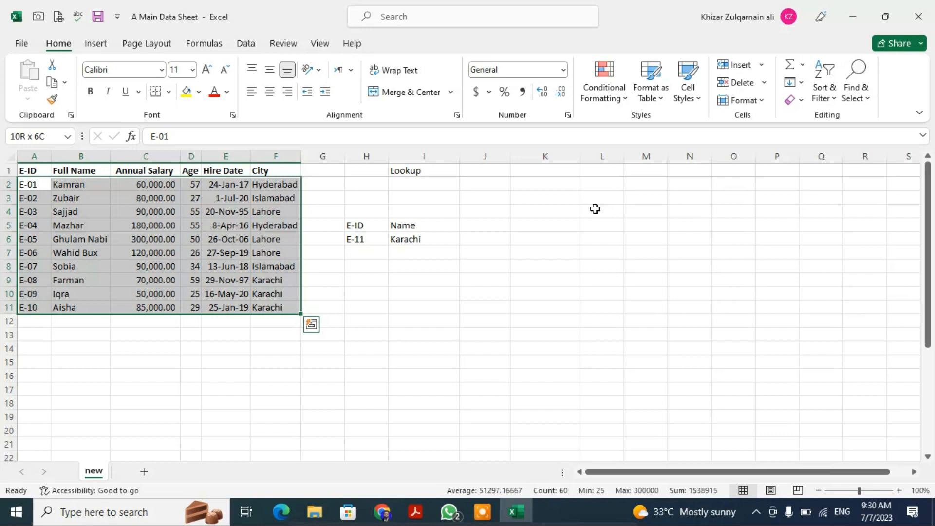
key("alt+d")
key("s")
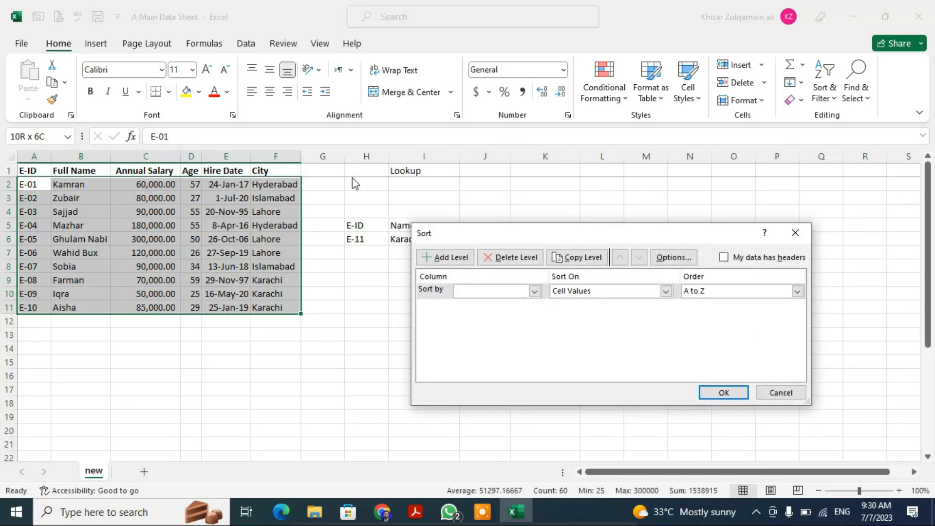
left_click(505, 291)
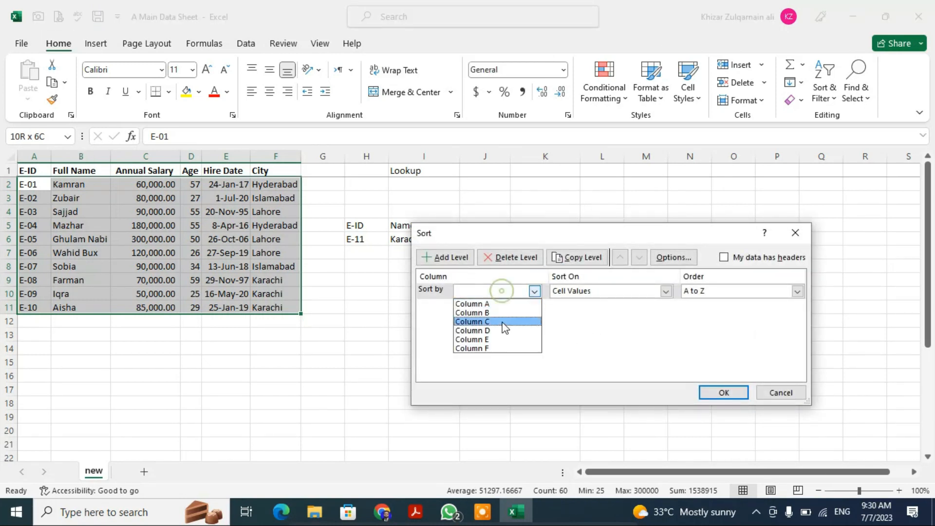
left_click(502, 304)
left_click(730, 291)
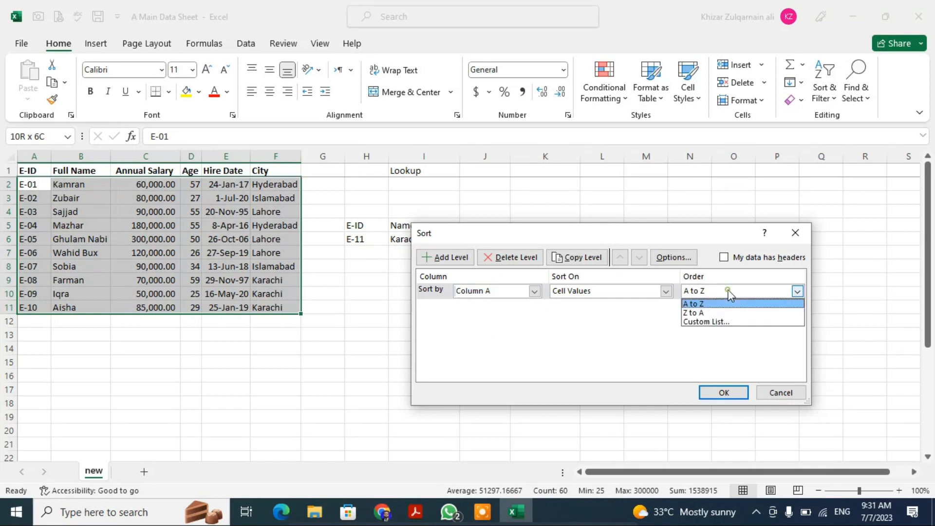
left_click(701, 313)
left_click(724, 393)
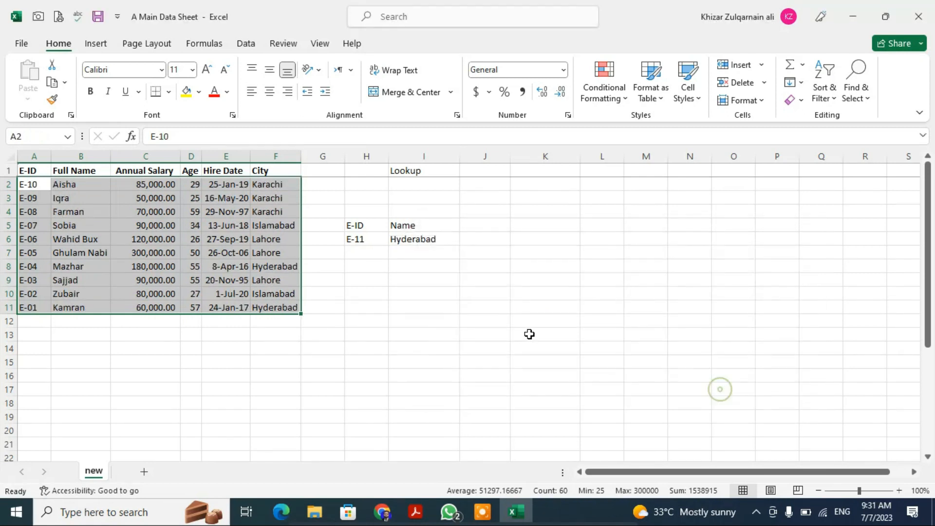
- Check the LOOKUP formula in I6 against the sorted table and clear both I6 and the lookup value in H6
left_click(517, 312)
left_click(381, 237)
left_click(434, 236)
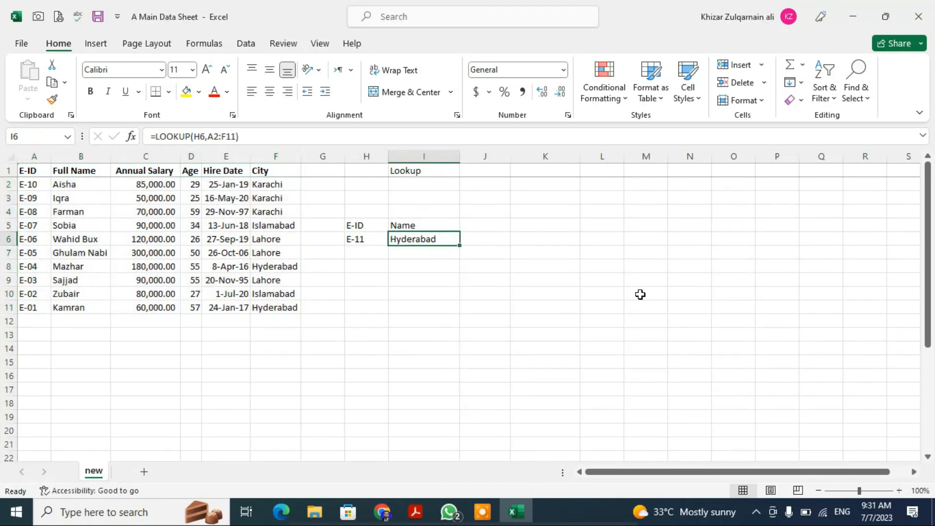
key("Delete")
key("Left")
key("Delete")
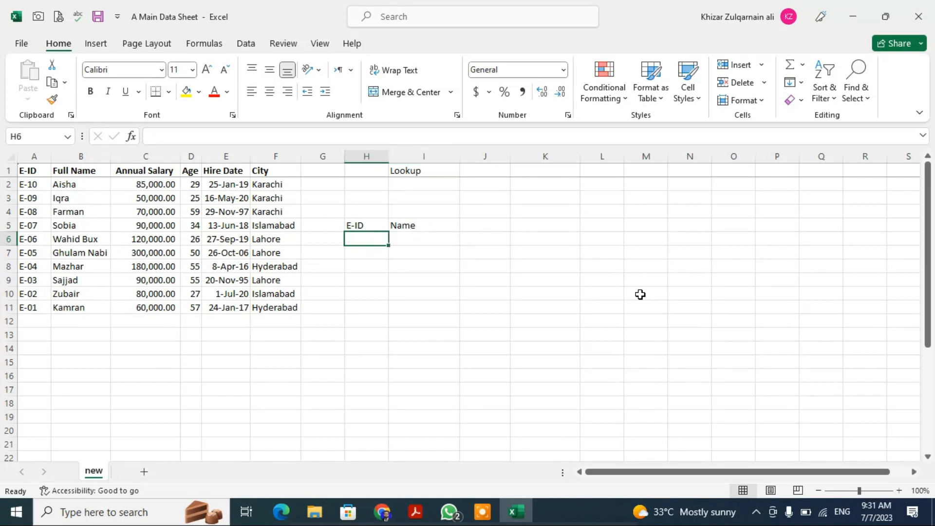
key("Right")
key("Left")
key("ctrl+Left")
key("ctrl+Left")
key("ctrl+c")
key("Right")
key("Right")
key("Right")
key("Right")
key("Right")
key("Right")
key("Right")
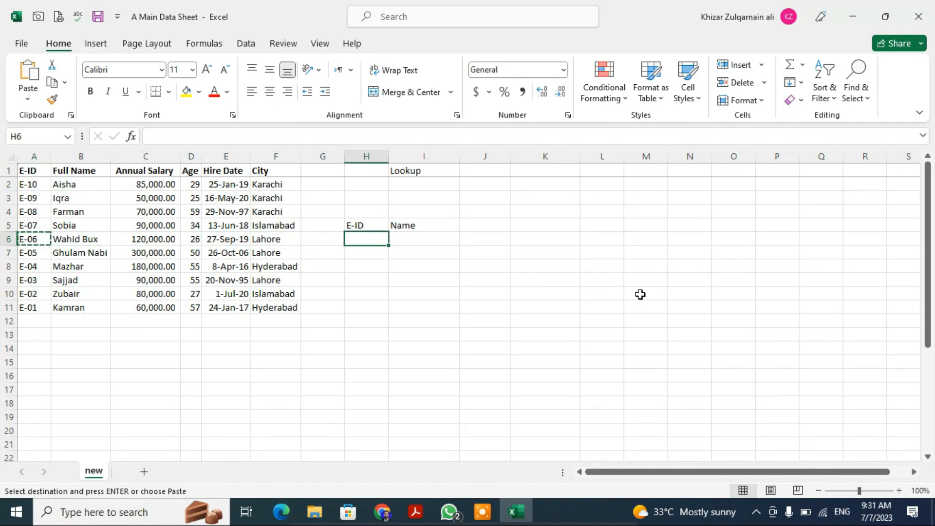
- Copy the E-ID E-09 from A3 into the lookup value cell H6
key("Left")
key("Left")
key("Left")
key("Left")
key("Left")
key("Left")
key("Left")
key("Up")
key("Up")
key("Up")
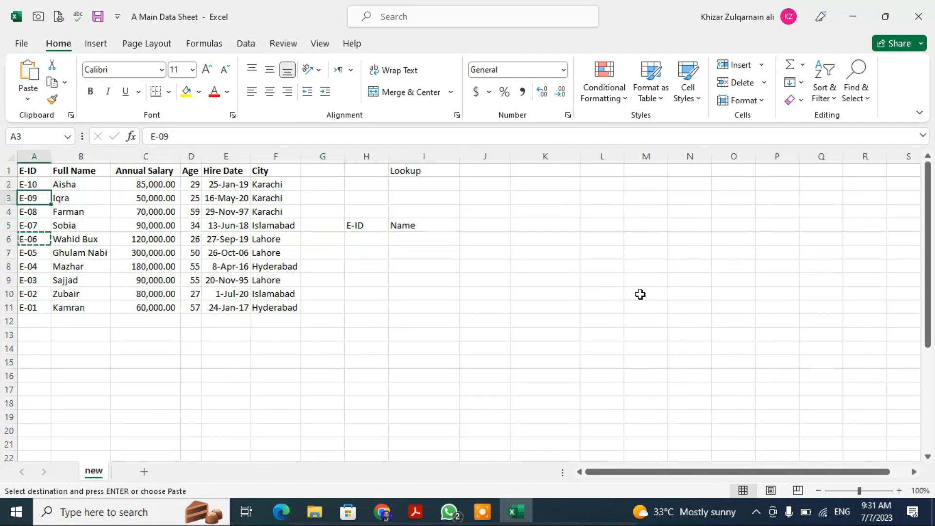
key("ctrl+c")
key("Right")
key("Right")
key("Right")
key("Right")
key("Right")
key("Right")
key("Right")
key("Right")
key("Down")
key("Down")
key("Down")
key("Left")
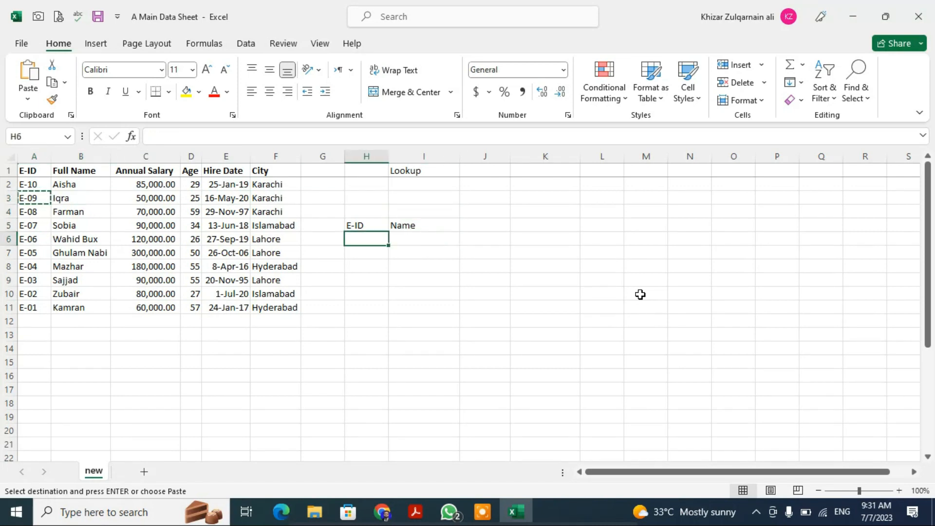
key("Return")
- Enter =LOOKUP(H6,A2:C11) in I6 to look up the E-ID in the first three columns of the table
key("Right")
key("Right")
key("Left")
type("=")
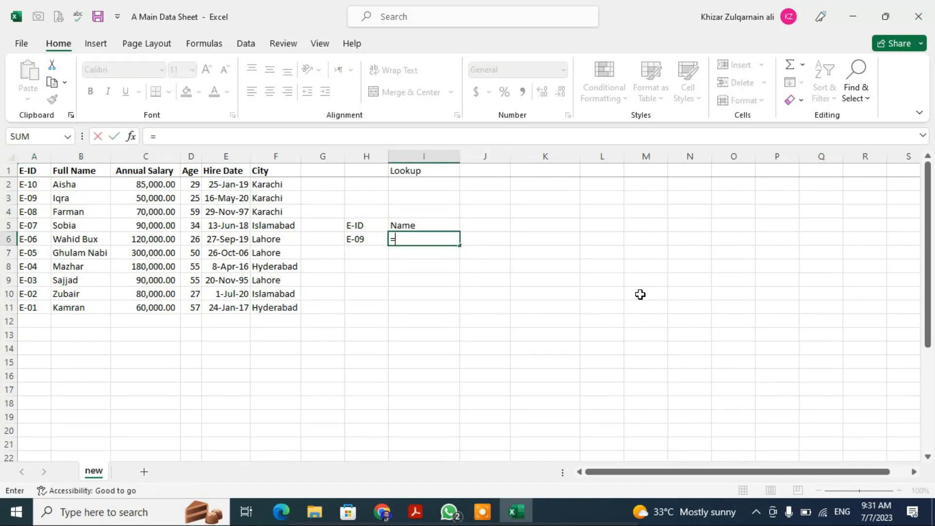
type("look")
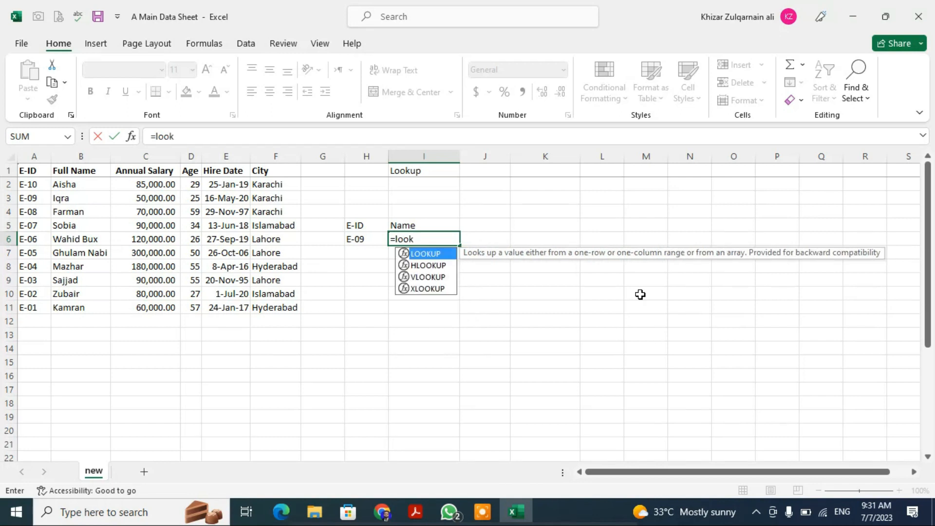
type("up(")
key("Left")
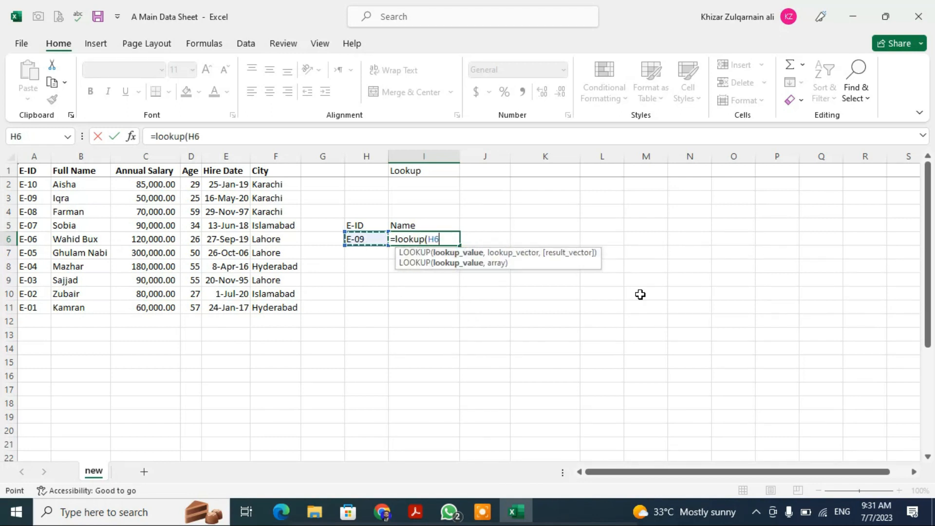
type(",")
key("Left")
key("ctrl+Left")
key("ctrl+Left")
key("ctrl+Up")
key("Down")
key("shift+Right")
key("shift+Right")
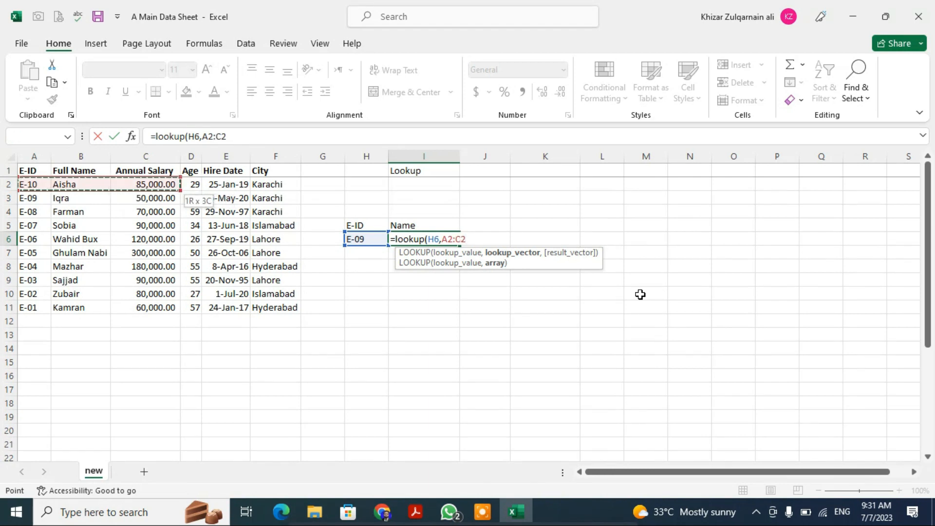
key("ctrl+shift+Down")
key("Return")
- Check the E-09 row across to its Annual Salary against the LOOKUP result in I6
key("Left")
key("Left")
key("Left")
key("Left")
key("Left")
key("Left")
key("Left")
key("Up")
key("Left")
key("Up")
key("Up")
key("Up")
key("Right")
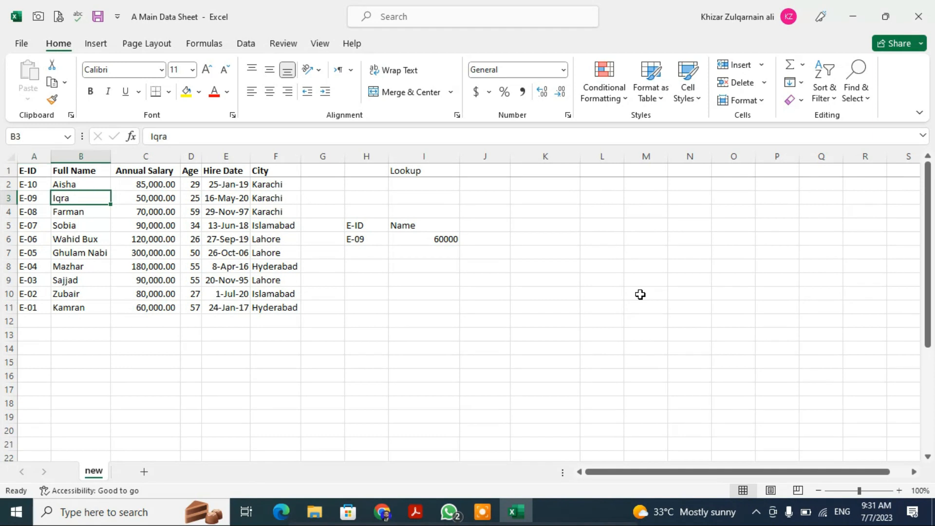
key("Right")
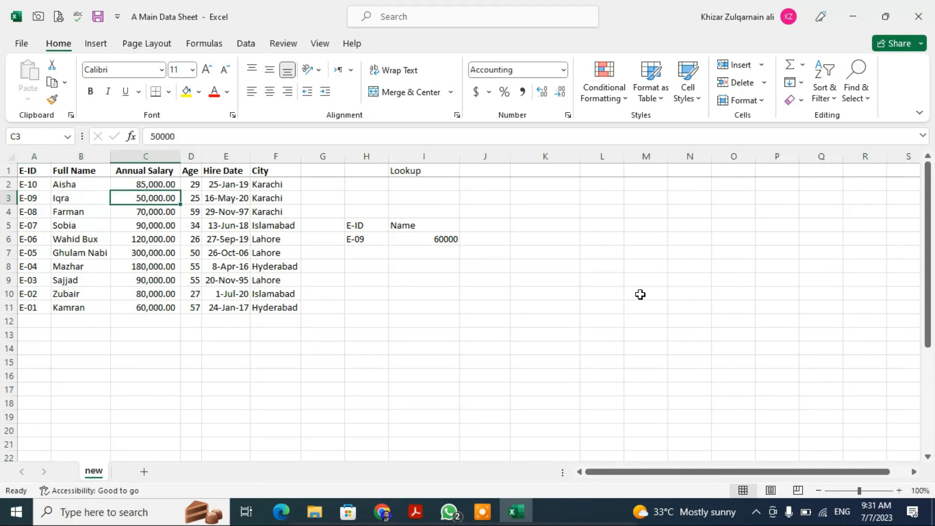
- Format the LOOKUP result in I6 in comma style with no decimal places
left_click(431, 241)
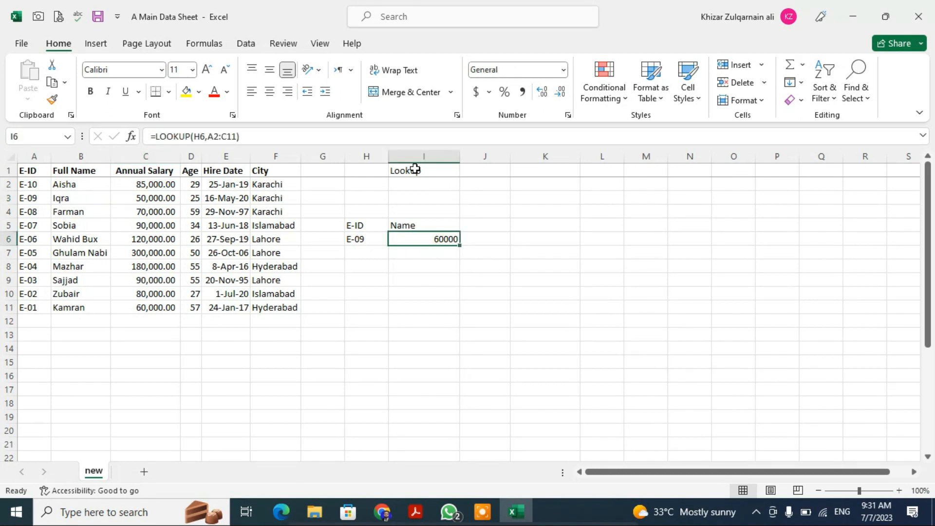
left_click(522, 92)
left_click(560, 92)
left_click(560, 91)
- Replace the lookup value in H6 with a copy of the E-ID E-03 from A9
key("Left")
key("Home")
key("Down")
key("Down")
key("Down")
key("ctrl+c")
key("Right")
key("Right")
key("Right")
key("Right")
key("Left")
key("Left")
key("Right")
key("Right")
key("Right")
key("Right")
key("Right")
key("Right")
key("Right")
key("Right")
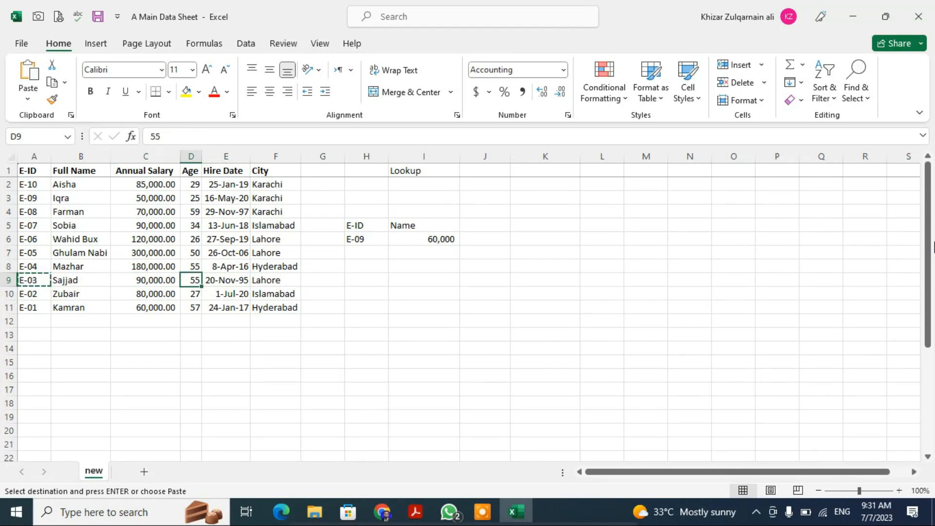
key("Up")
key("Up")
key("Left")
key("Up")
key("Left")
key("Left")
key("Return")
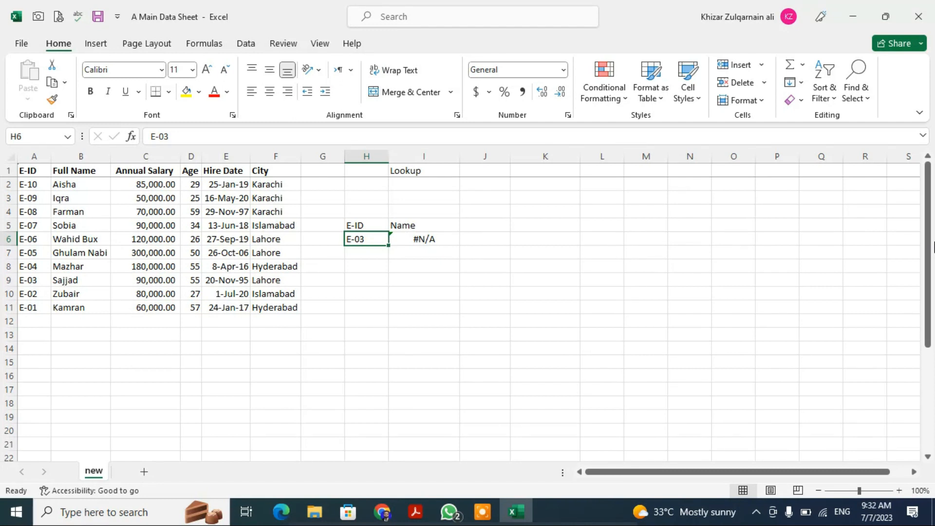
- Sort the employee data A2:F11 by Column A on cell values in A to Z order
key("ctrl+Up")
key("Down")
key("ctrl+shift+Right")
key("ctrl+shift+Down")
key("alt+d")
key("s")
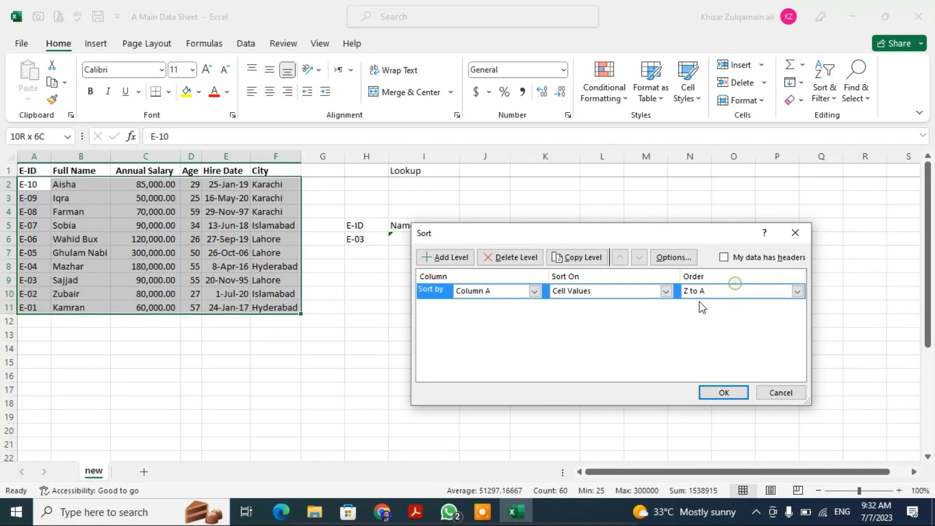
left_click(699, 291)
left_click(698, 302)
left_click(714, 394)
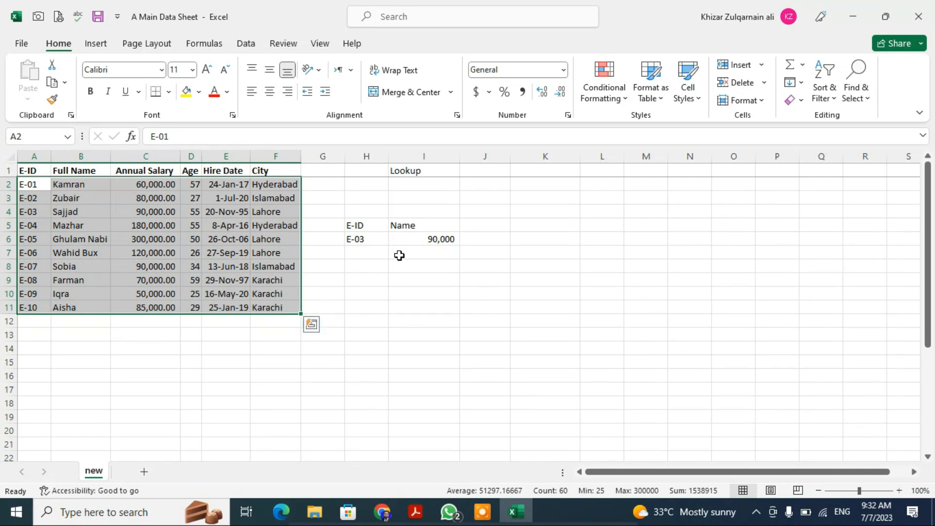
- Clear the lookup example in H3:I8, including its headings, lookup value and formula
left_click(480, 265)
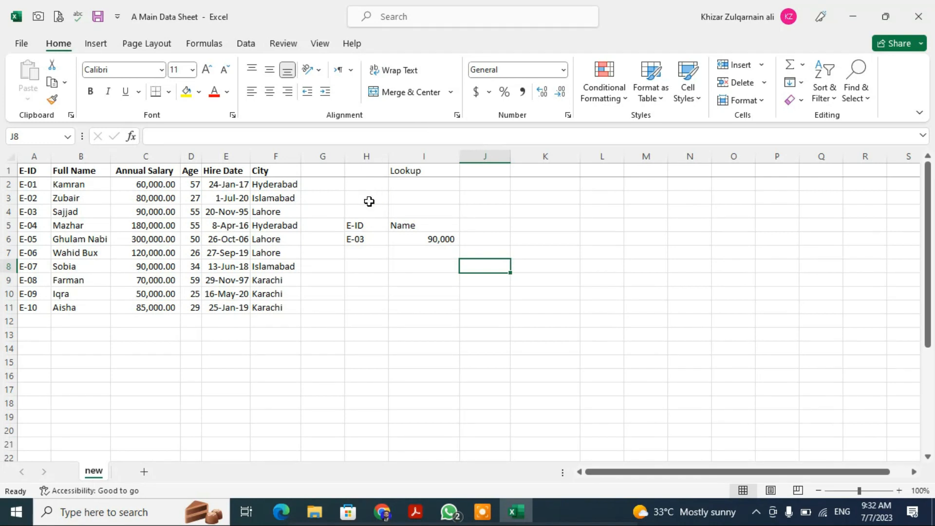
left_click_drag(364, 203, 442, 261)
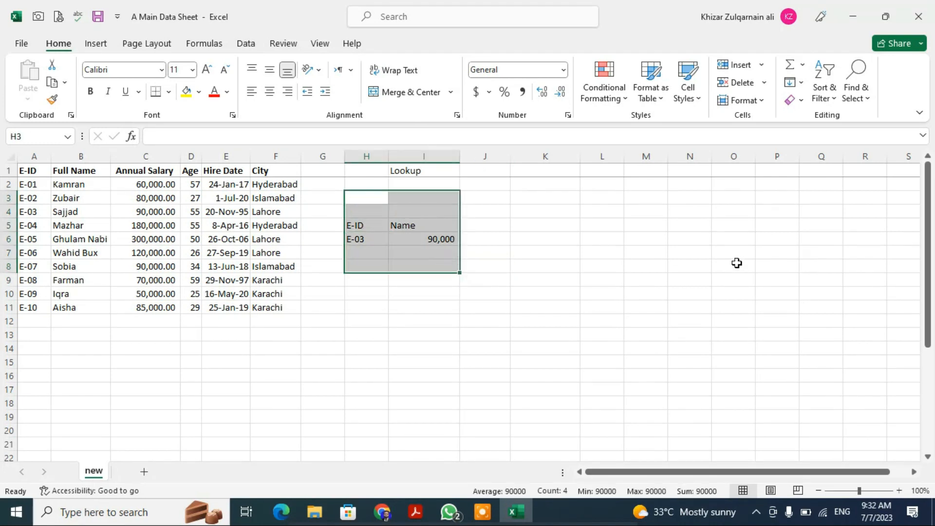
key("Delete")
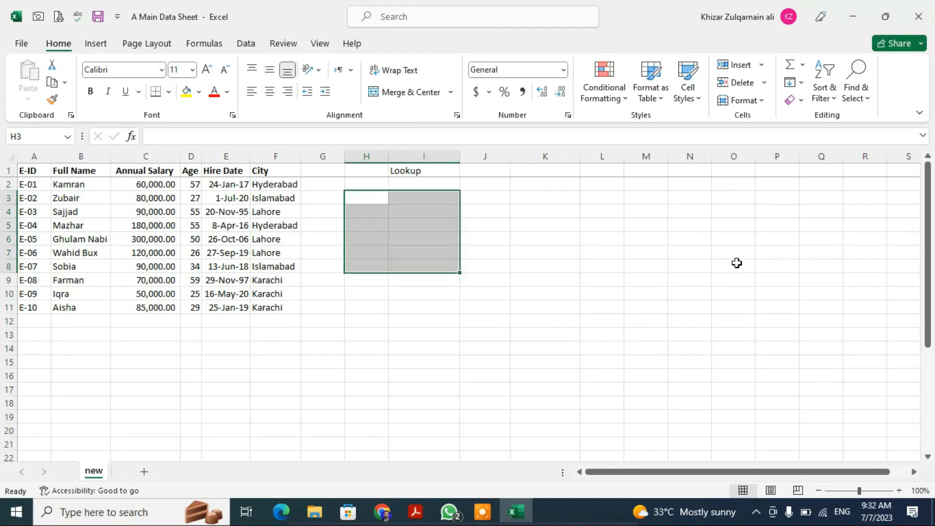
- Move the Lookup title from I1 to K2
key("Up")
key("Up")
key("Right")
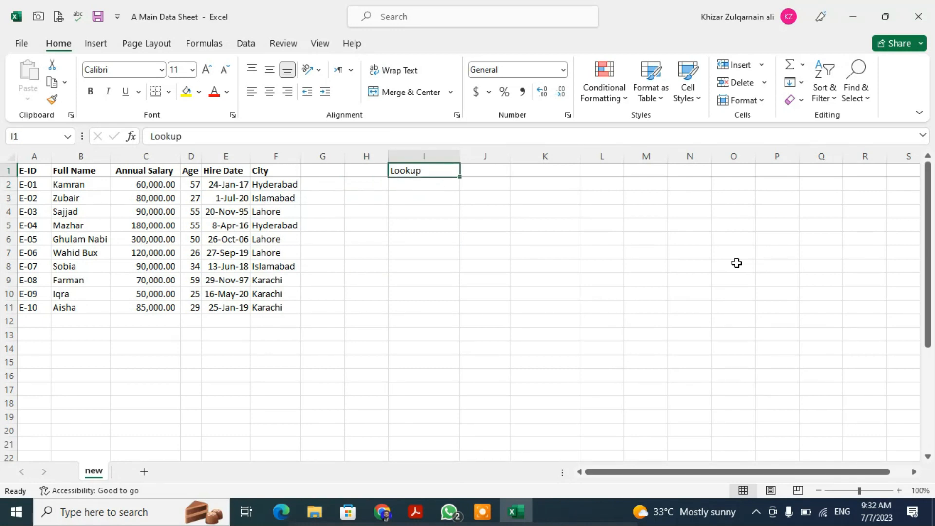
key("ctrl+x")
key("Right")
key("Right")
key("Down")
key("ctrl+v")
key("Return")
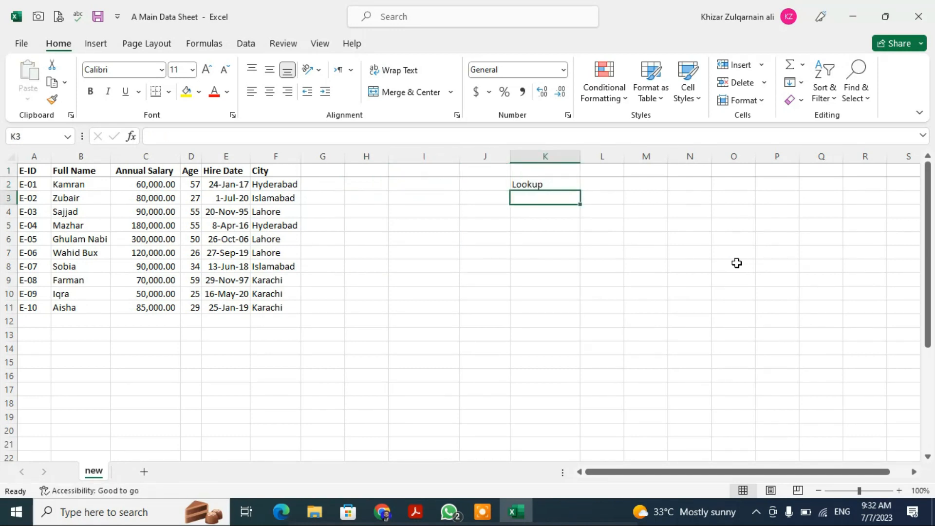
- Enter the labels Vlookup in J3 and Hlookup in K3
key("Left")
type("V")
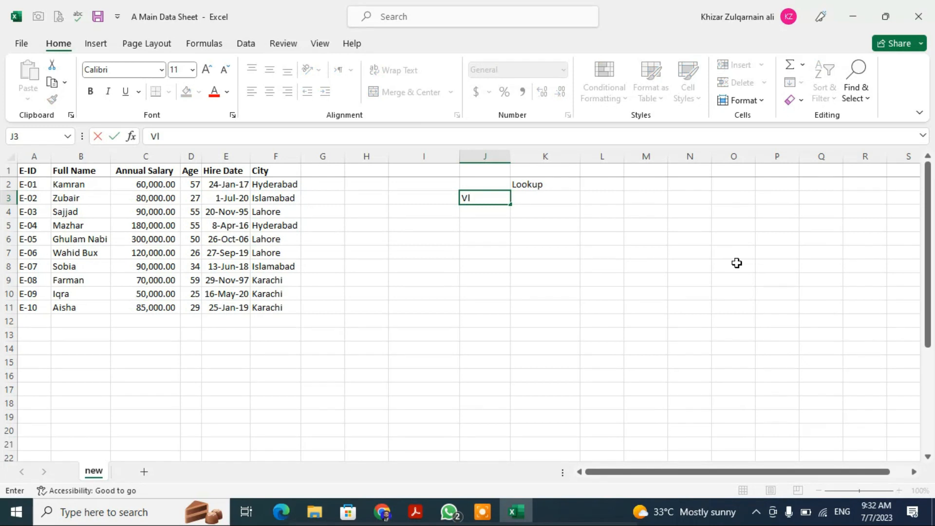
key("Tab")
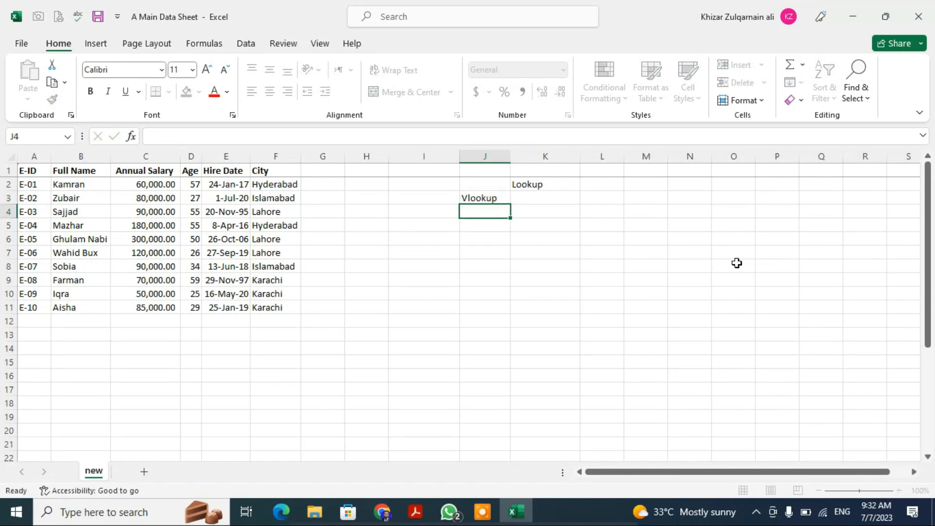
type("Hlookup")
key("Return")
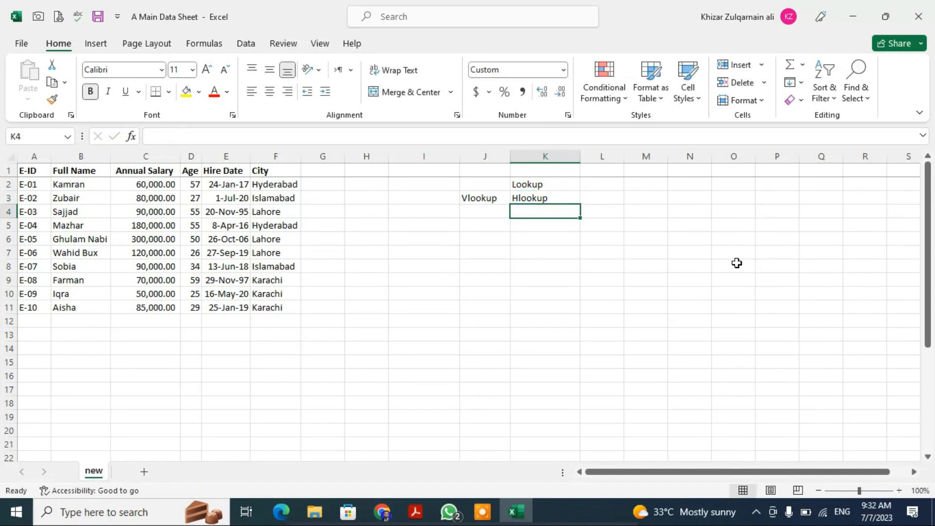
- Copy the E-ID and Full Name headings from A1:B1 into H4:I4
key("Down")
key("Left")
key("Left")
key("Left")
key("Left")
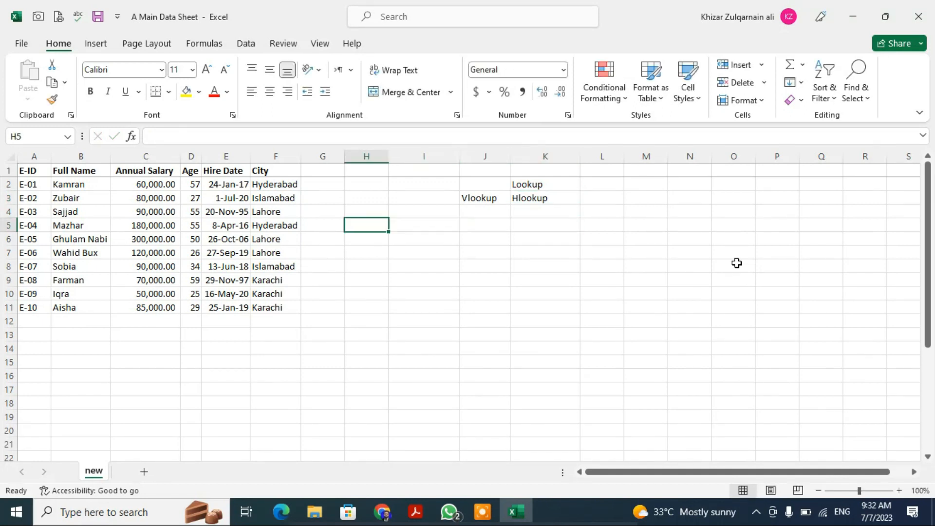
key("Left")
key("Up")
key("Left")
key("Up")
key("Left")
key("Up")
key("Left")
key("Up")
key("Left")
key("Left")
key("shift+Right")
key("ctrl+c")
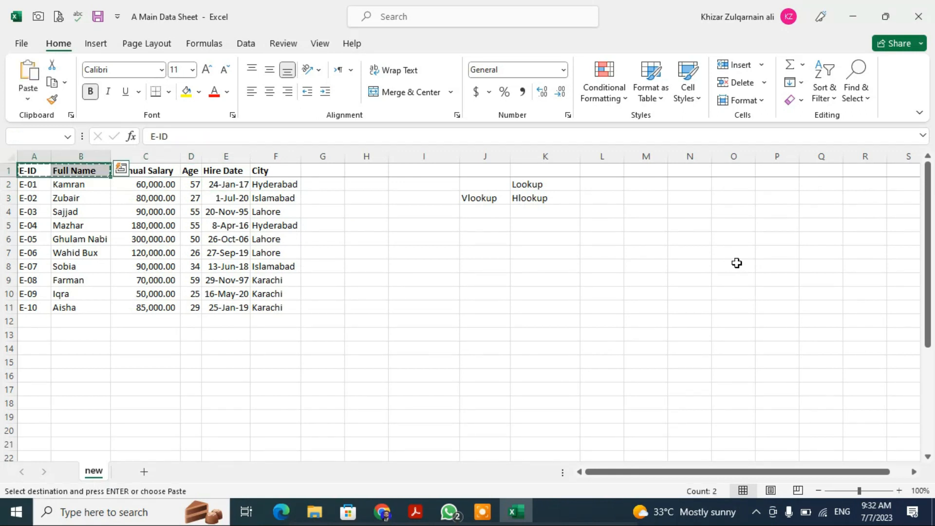
key("Down")
key("Down")
key("Down")
key("Right")
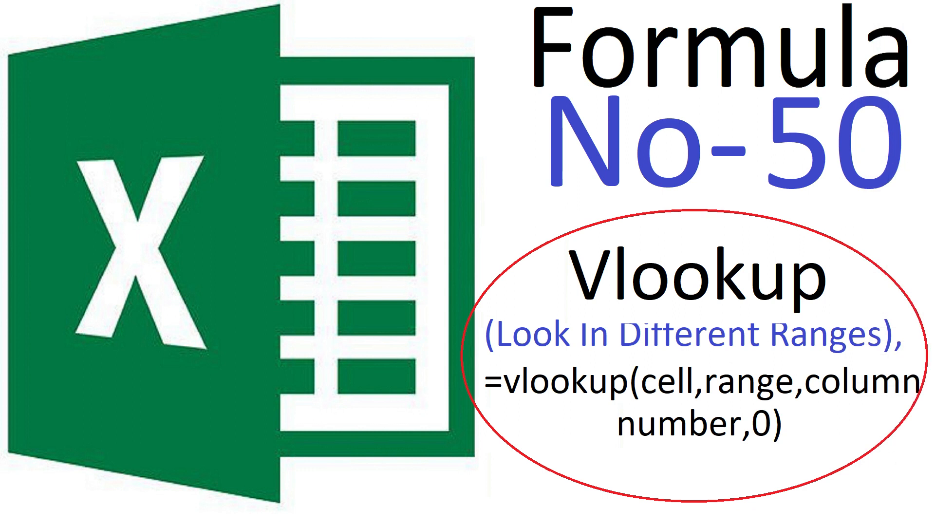
- Copy the E-ID E-03 from A4 into H5 as the lookup value
key("Left")
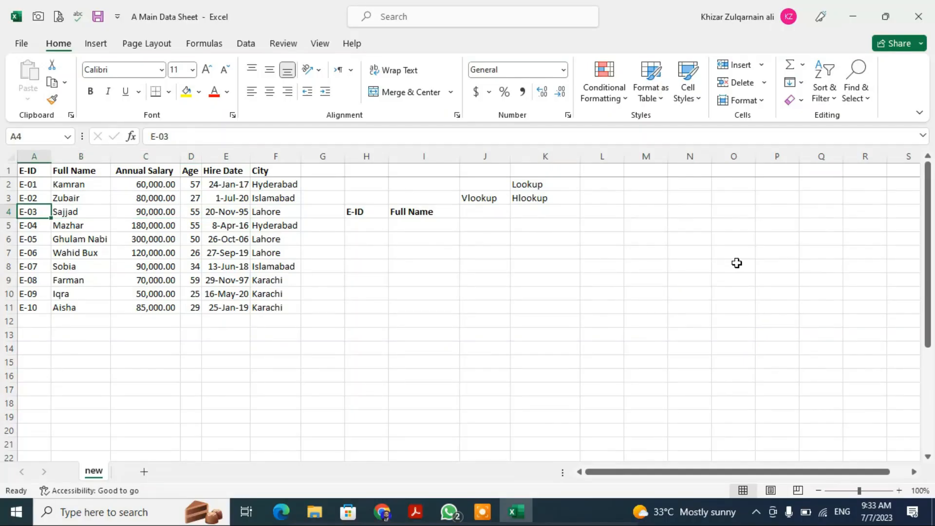
key("ctrl+c")
key("Right")
key("Right")
key("Right")
key("Right")
key("Right")
key("Right")
key("Down")
key("Right")
key("Return")
- Begin a VLOOKUP formula in I5 with the E-ID in H5 as the lookup value
key("Right")
type("=v")
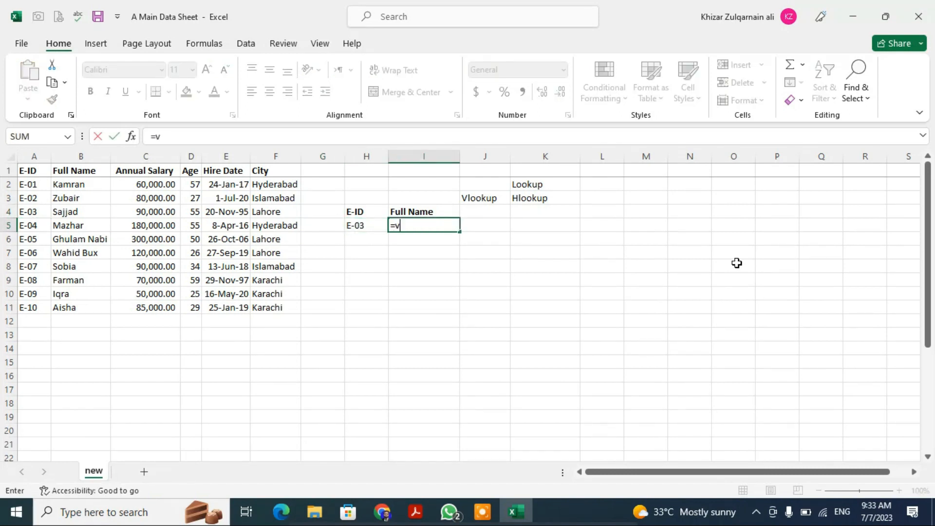
type("lookup(")
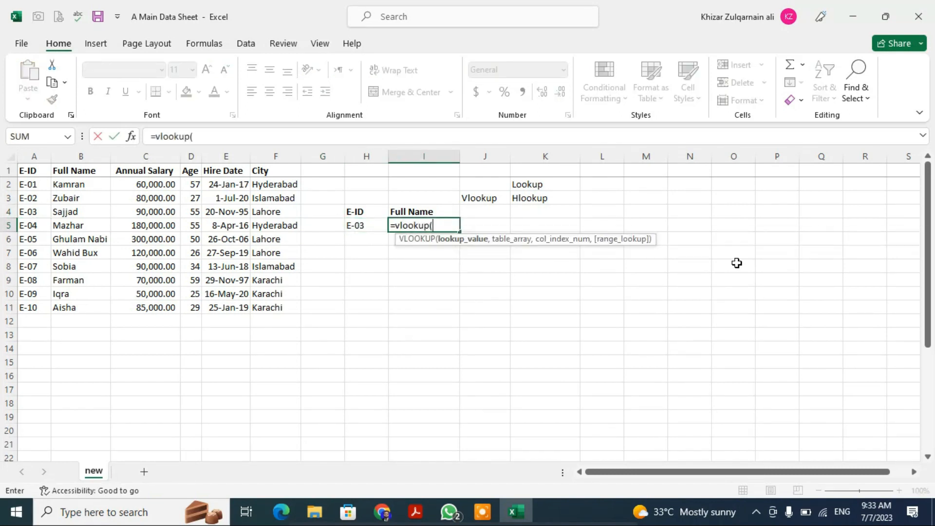
key("Left")
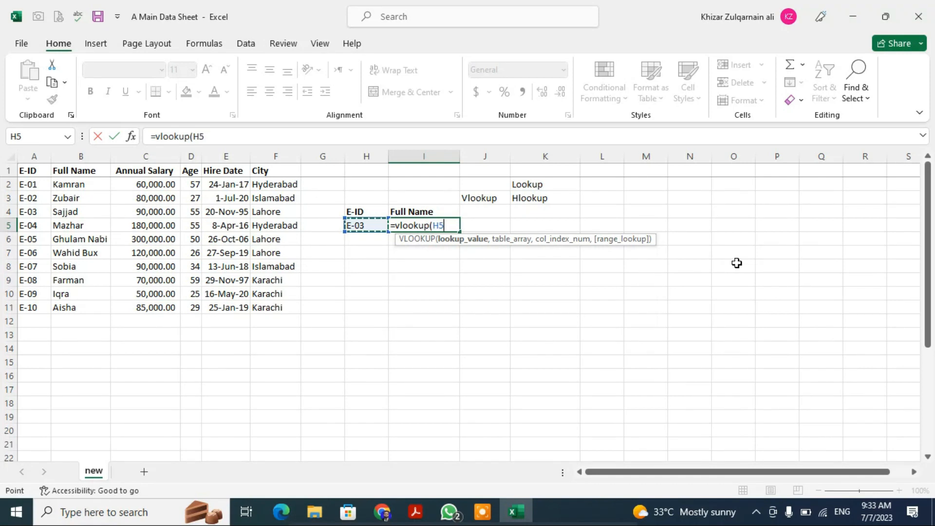
type(",")
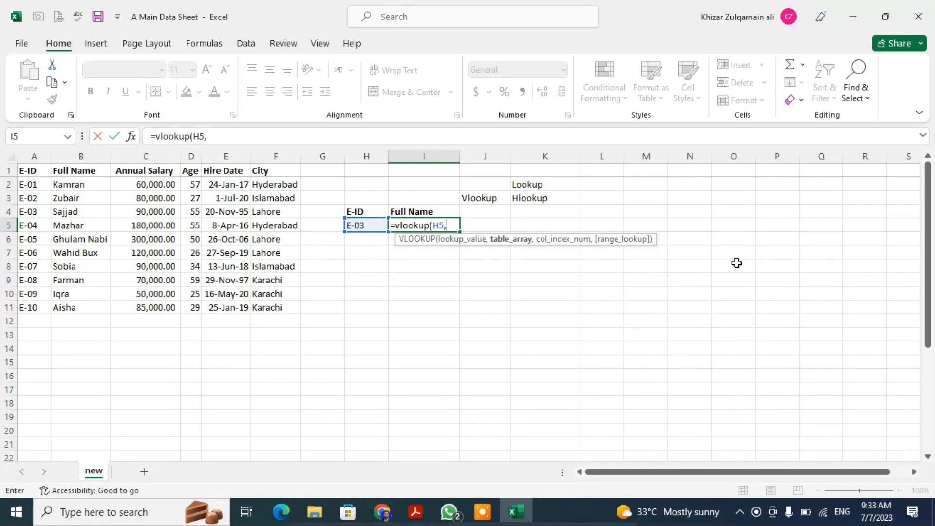
- Set the VLOOKUP table array to the employee data range A2:F11
key("Left")
key("Left")
key("Left")
key("Left")
key("Left")
key("Left")
key("Left")
key("Left")
key("Up")
key("Up")
key("Up")
key("Up")
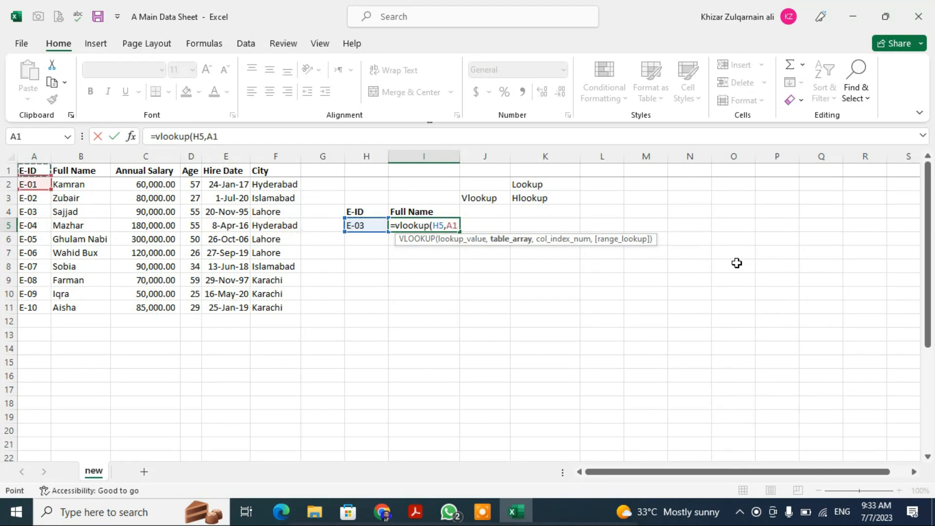
key("Down")
key("ctrl+shift+Right")
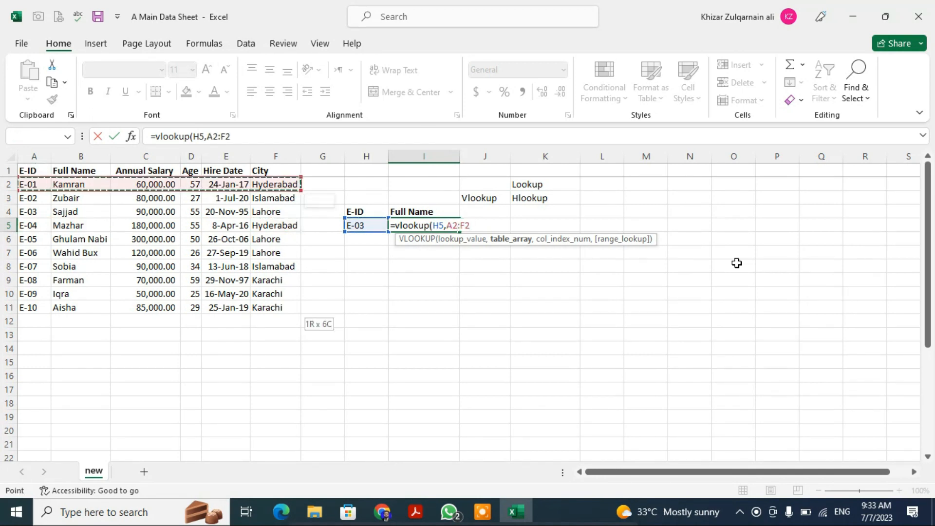
key("ctrl+shift+Down")
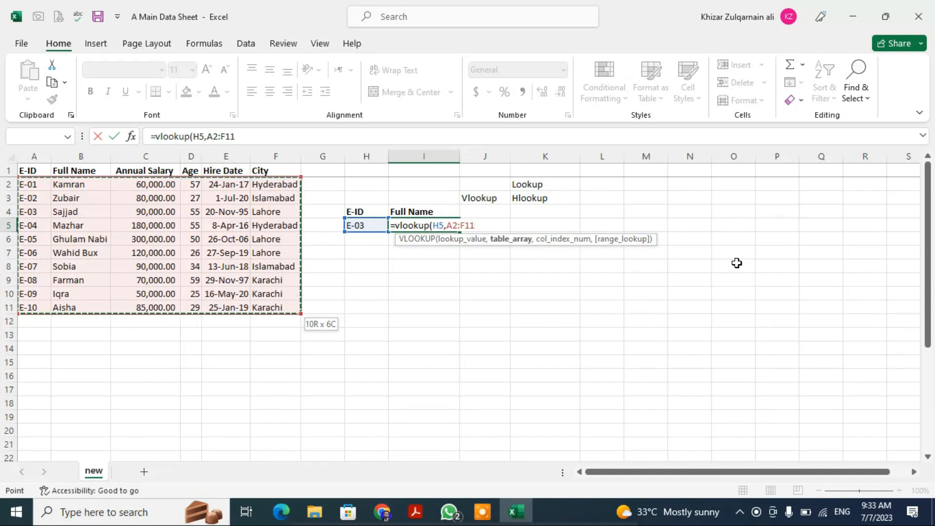
- Complete the VLOOKUP with column index 2 and exact match 0, and check it against the E-03 row in the table
type(",2")
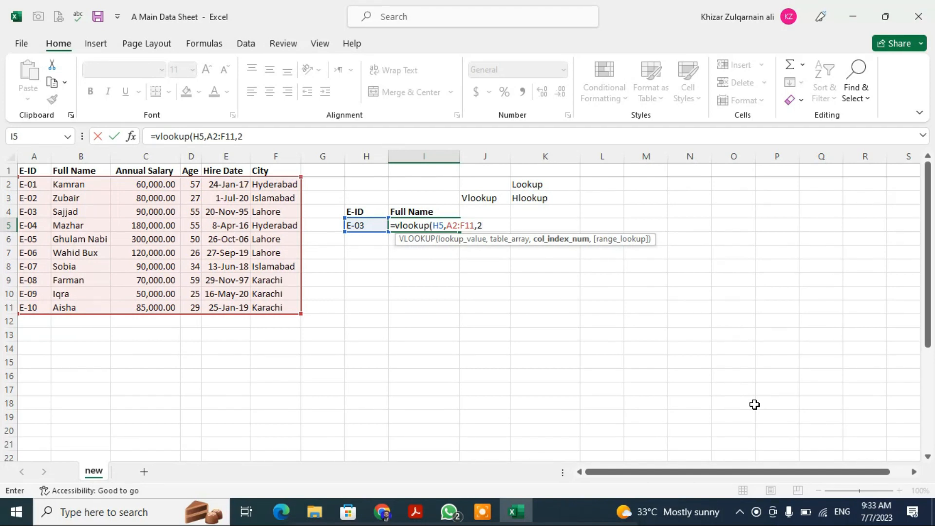
type(",0")
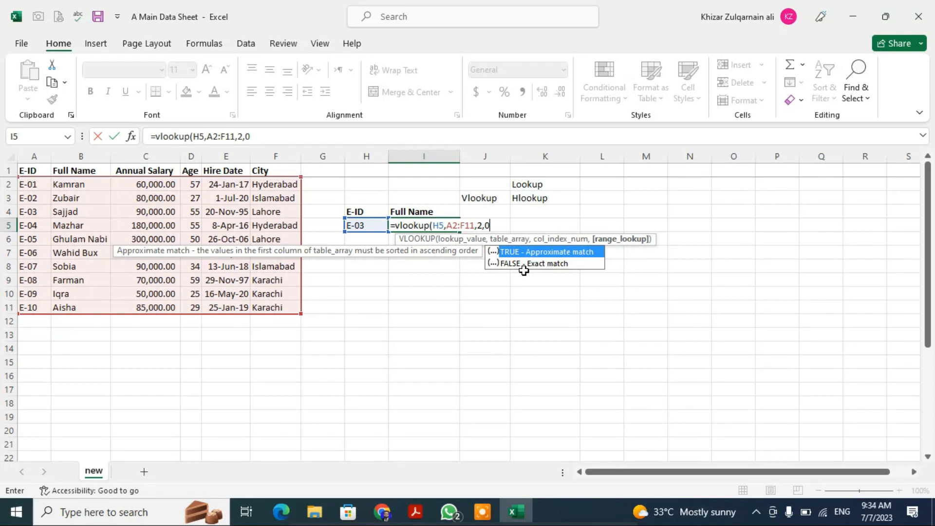
key("Return")
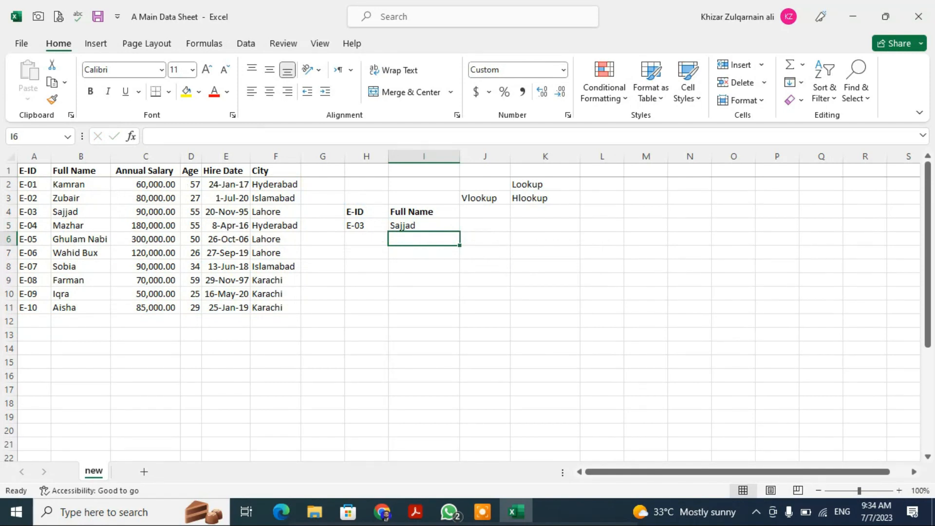
left_click(35, 211)
left_click(68, 209)
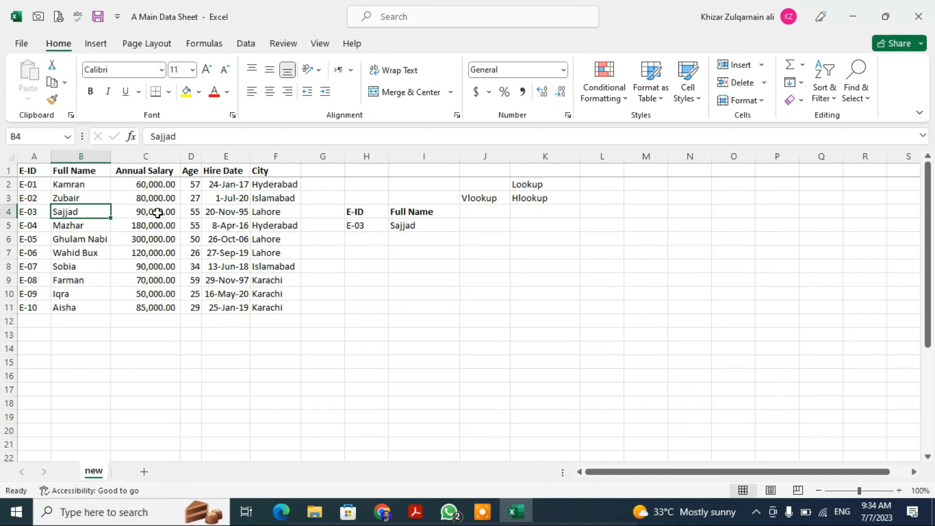
- Change the column index in I5's VLOOKUP formula to 3 so it returns the annual salary
left_click(423, 225)
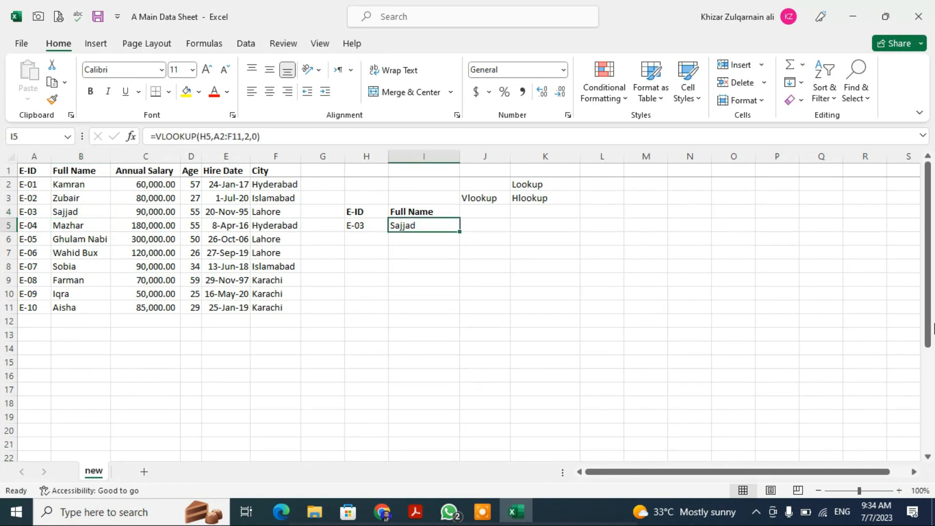
key("F2")
key("Left")
key("Left")
key("Left")
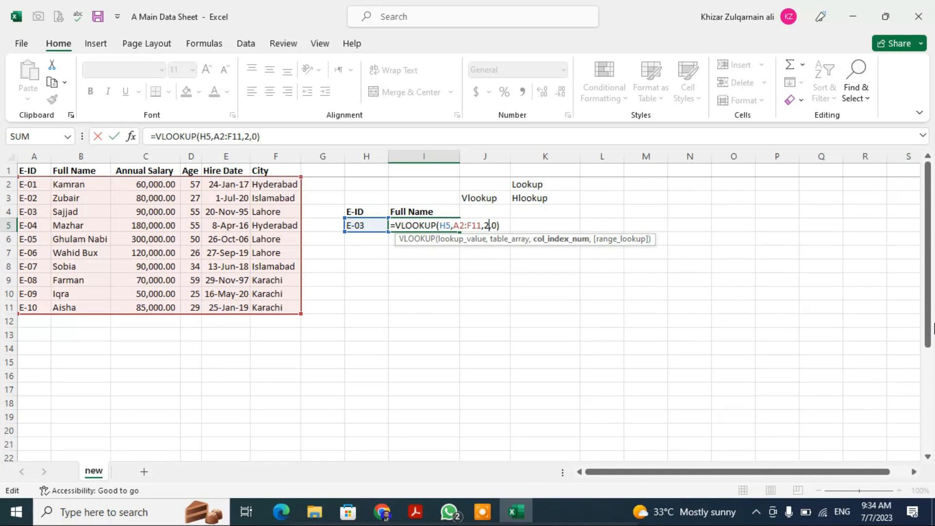
key("BackSpace")
type("3")
key("Return")
- Compare the VLOOKUP result in I5 with the Annual Salary entry for E-03 in the source table
key("Up")
key("Left")
key("Left")
key("Up")
key("Left")
key("Left")
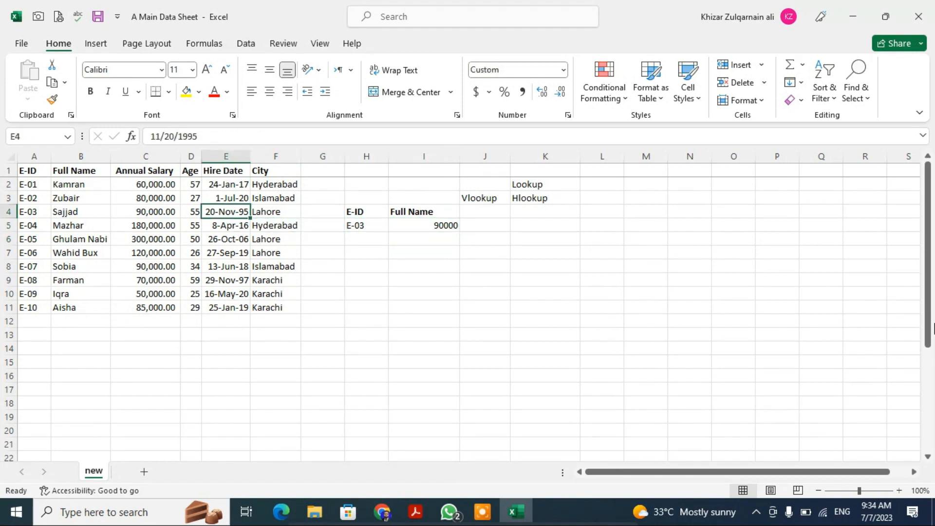
key("Left")
key("Left")
key("Right")
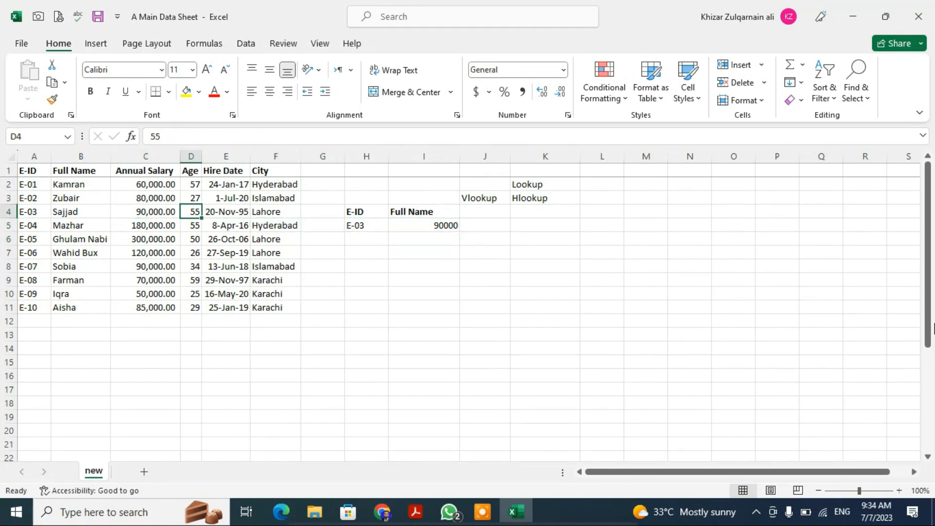
key("Down")
key("Right")
key("Right")
key("Right")
key("Right")
key("Right")
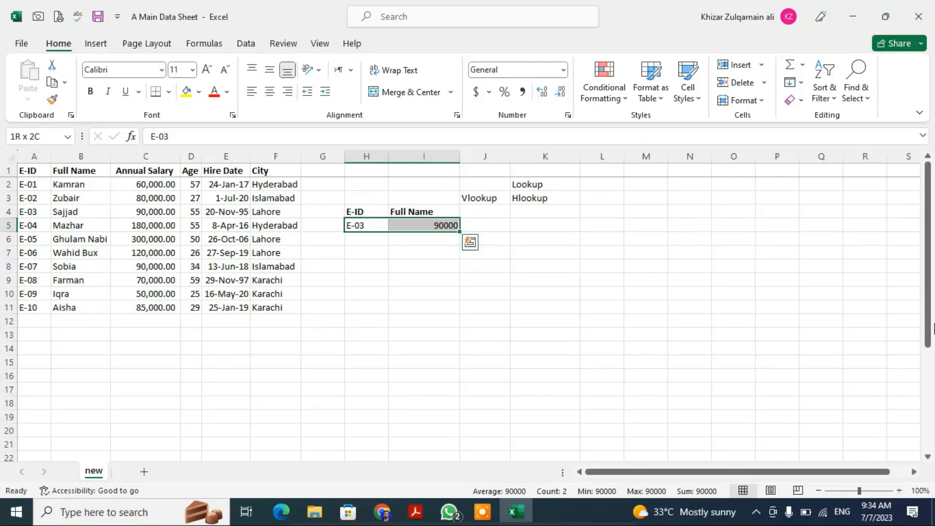
- Copy the E-ID, Full Name and Annual Salary columns with their headings, A1:C11
key("Up")
key("Left")
key("Left")
key("Left")
key("Left")
key("Left")
key("Up")
key("Left")
key("Up")
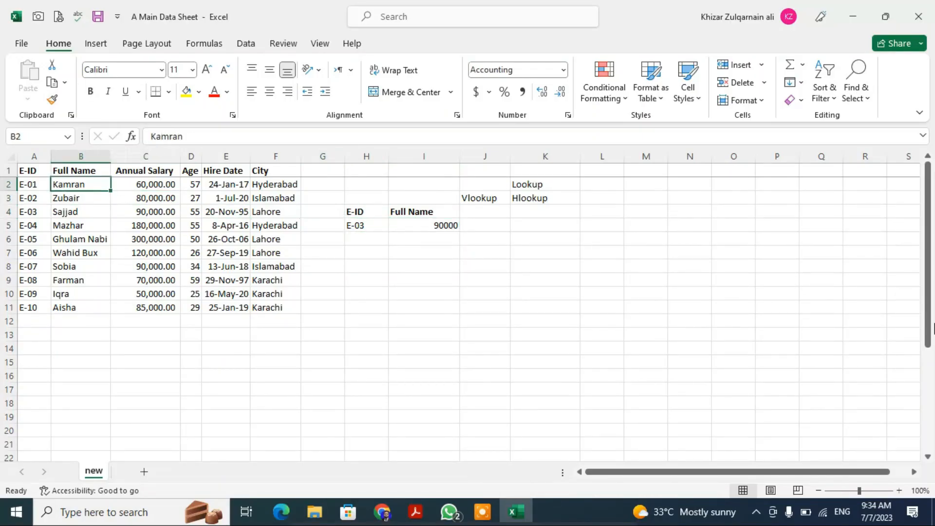
key("Left")
key("Up")
key("ctrl+shift+Down")
key("shift+Right")
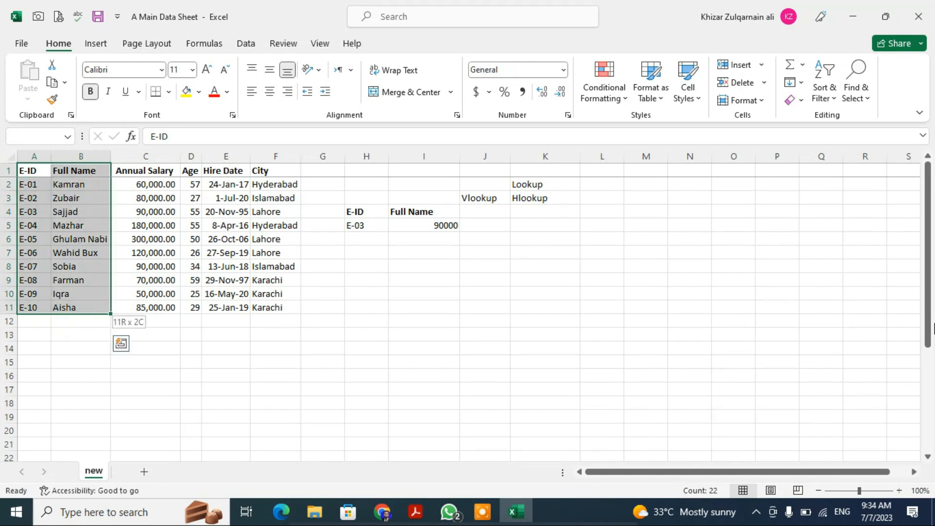
key("shift+Right")
key("ctrl+c")
- Paste the copied columns as transposed values starting at F14 to make a horizontal table
key("Down")
key("Down")
key("Down")
key("Down")
key("Down")
key("Down")
key("Down")
key("Down")
key("Down")
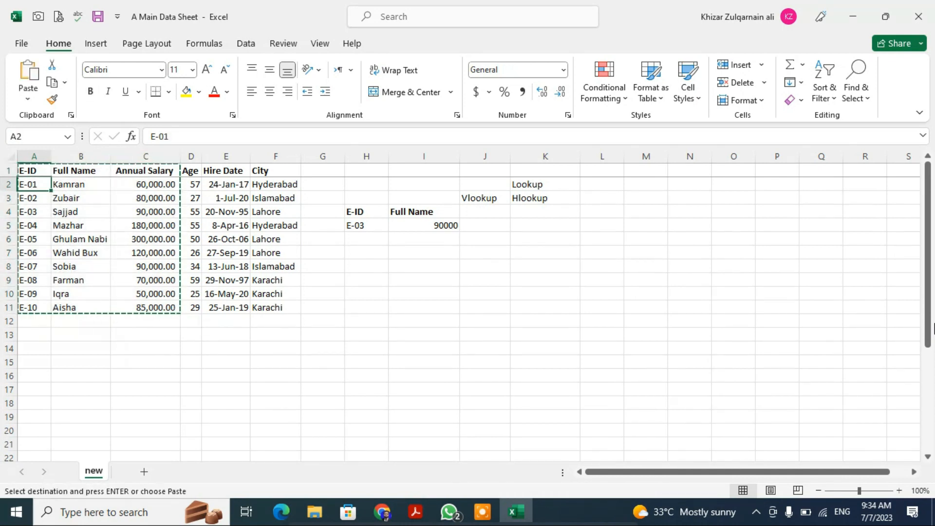
key("Right")
key("Right")
key("Right")
key("Right")
key("Right")
key("Right")
key("Right")
key("Down")
key("Down")
key("Left")
key("Down")
key("Down")
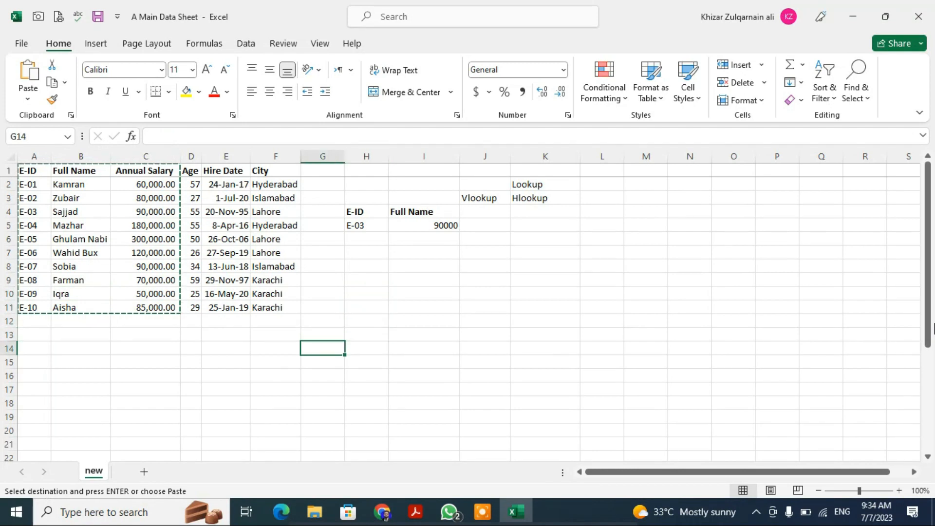
key("Left")
key("alt+e")
key("s")
key("v")
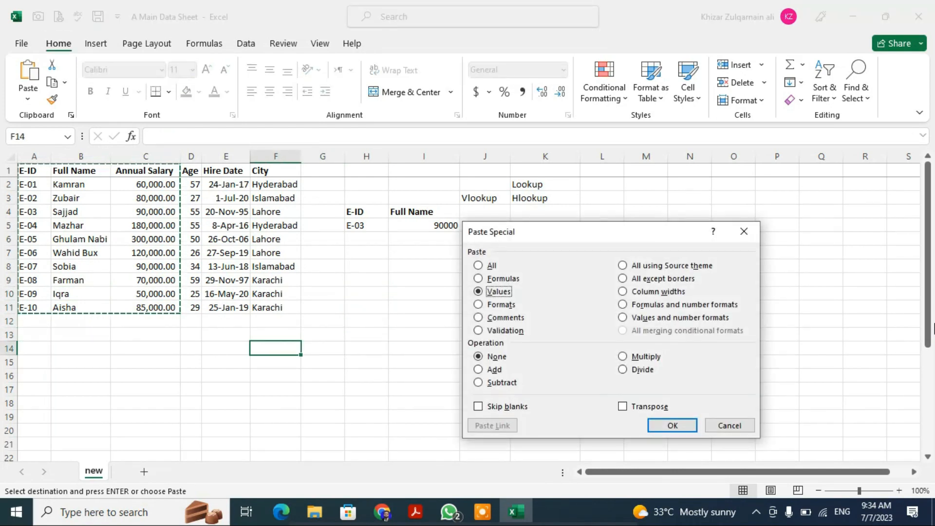
key("e")
key("Return")
- Replace the formula in I5 with the start of an HLOOKUP that uses H5 as the lookup value
key("Right")
key("Up")
key("Up")
key("Up")
key("Up")
key("Up")
key("Up")
key("Up")
key("Up")
key("Up")
key("Up")
key("Right")
key("Right")
key("Right")
key("Right")
key("Up")
key("Down")
key("Left")
key("Left")
key("Down")
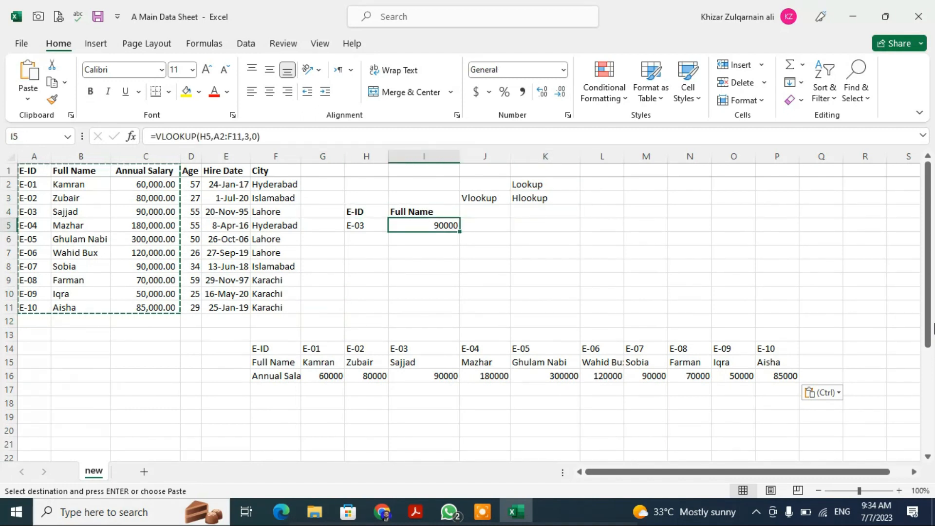
type("=h")
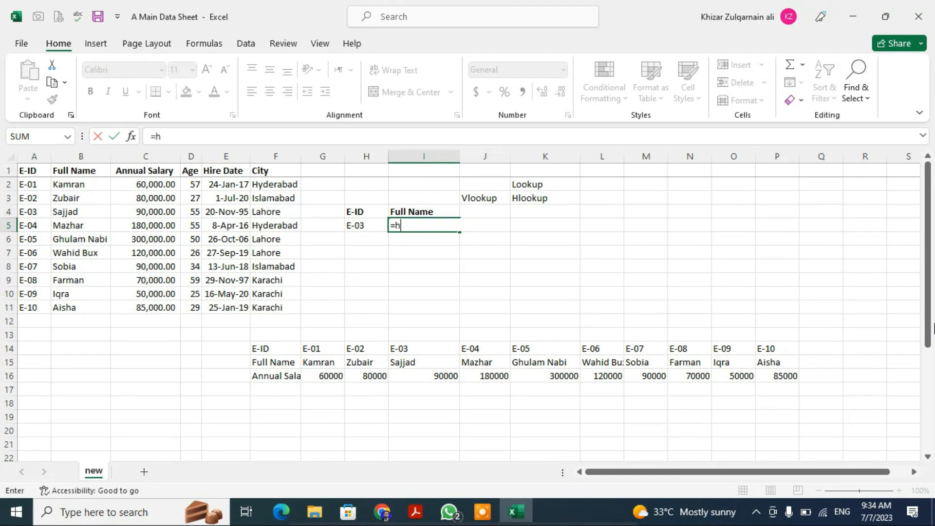
type("lookup(")
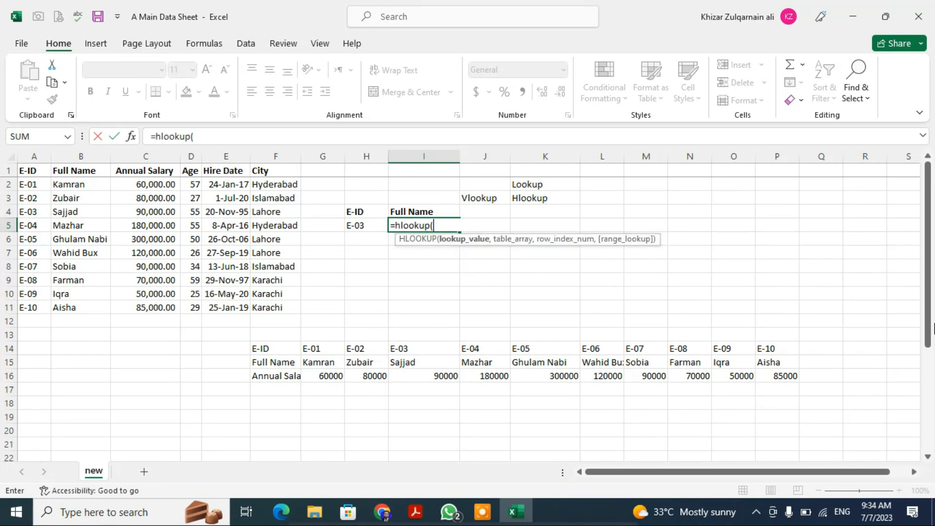
key("Left")
type(",")
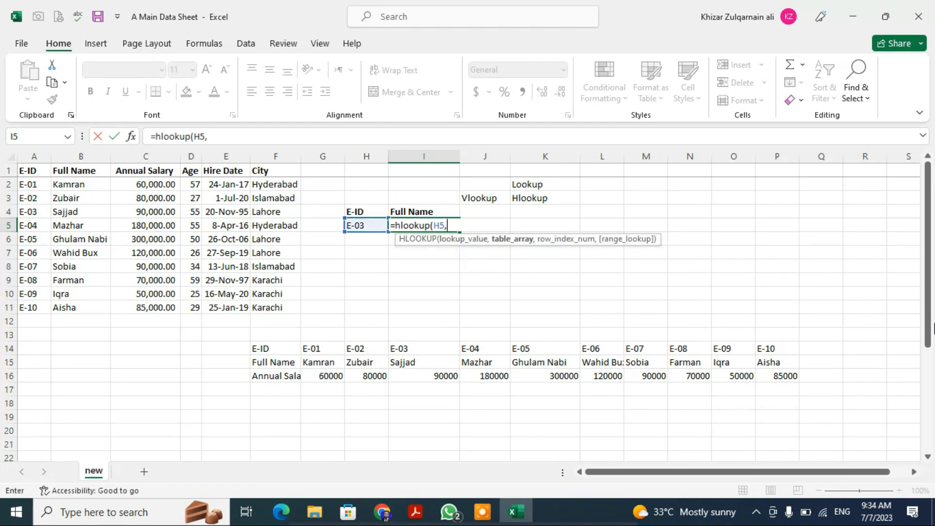
- Set the HLOOKUP table array to the transposed table F14:P16
key("Down")
key("Down")
key("Down")
key("Down")
key("Down")
key("Down")
key("Down")
key("Down")
key("Down")
key("Down")
key("Left")
key("Left")
key("Left")
key("Up")
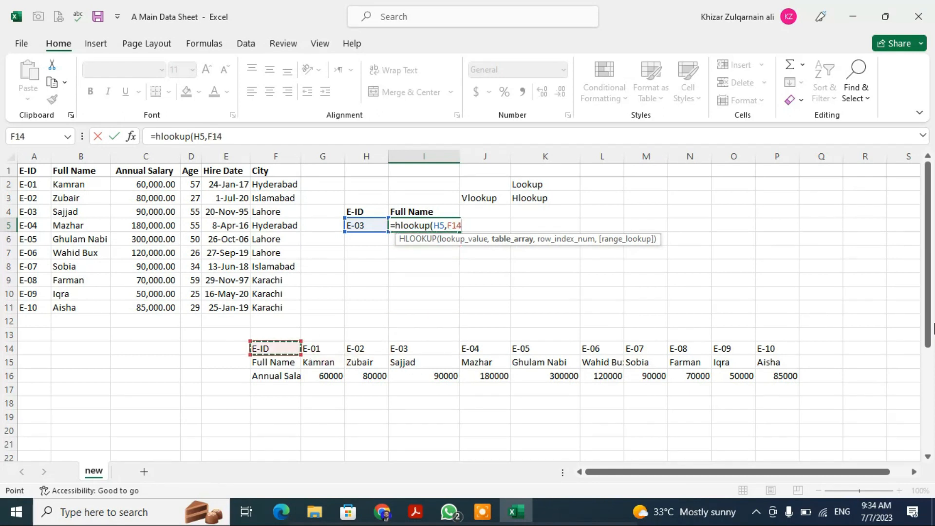
key("ctrl+shift+Right")
key("ctrl+shift+Down")
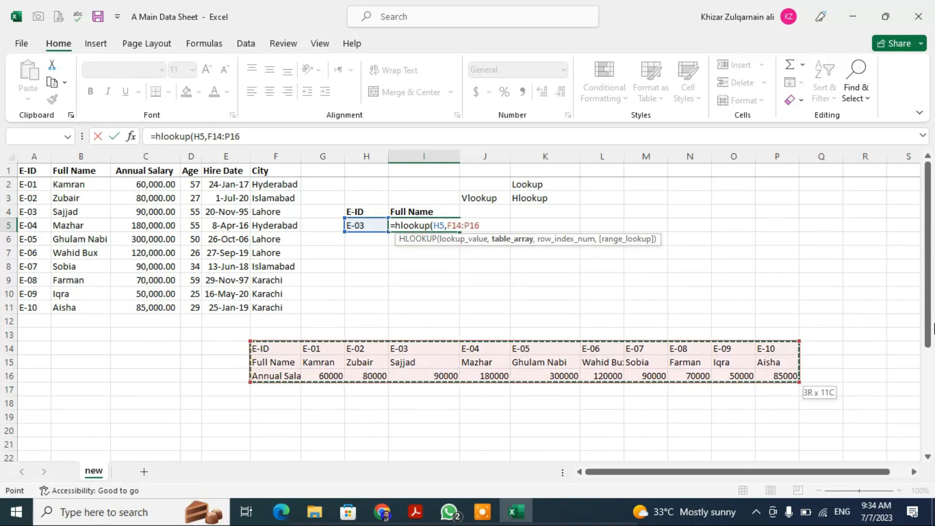
- Complete the HLOOKUP formula with row index 3 and exact match 0
type(",3")
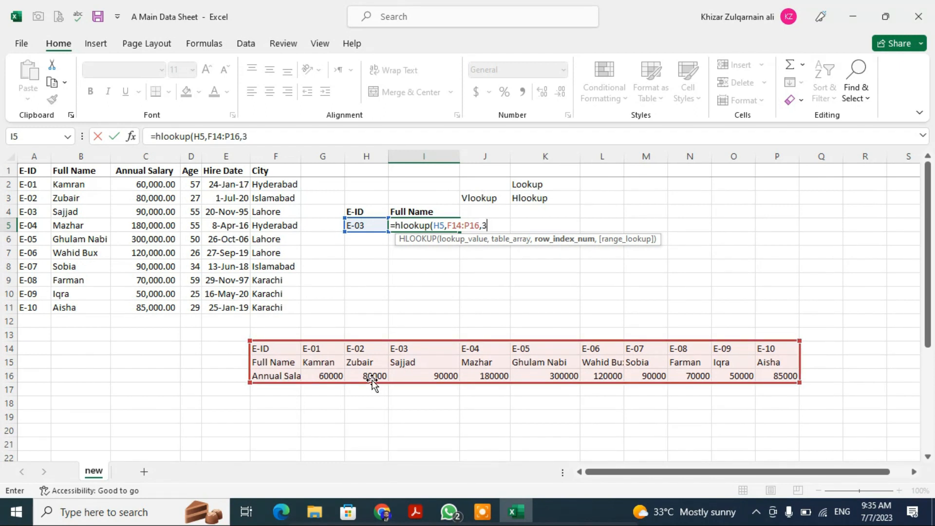
type(",0")
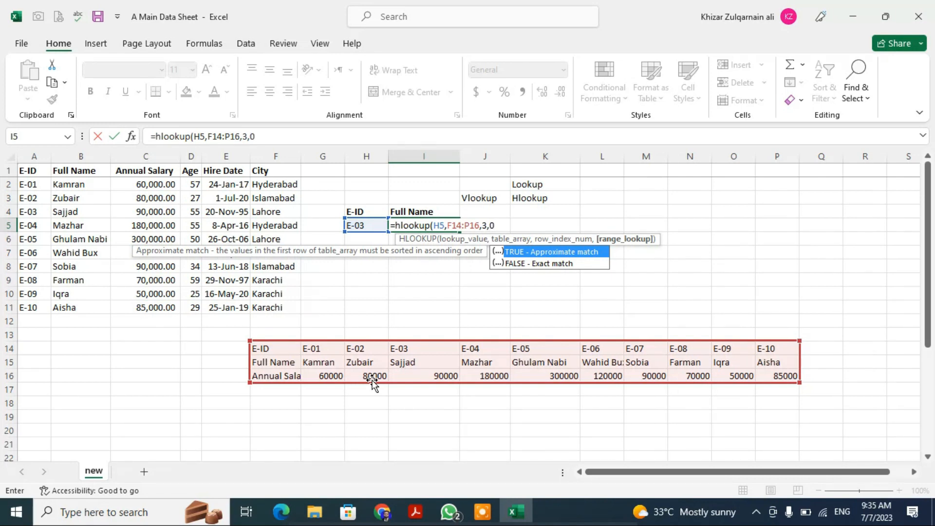
key("Return")
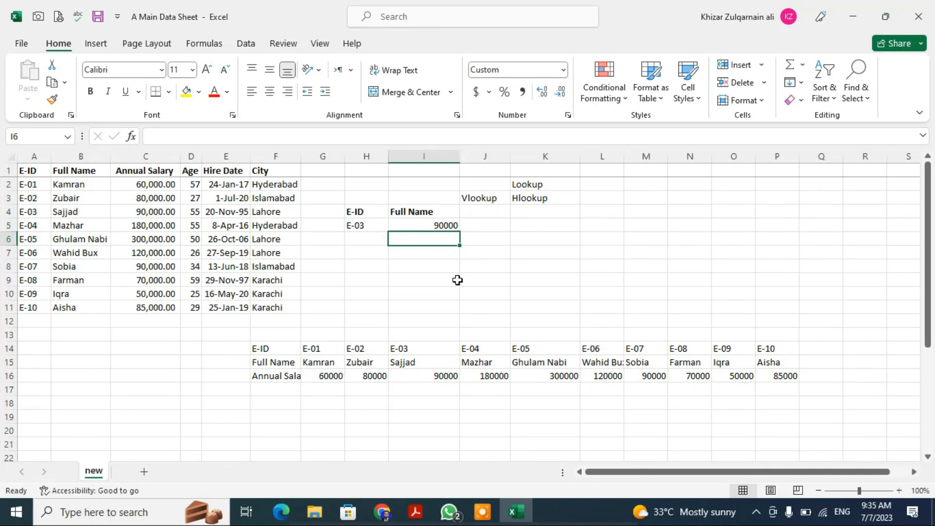
- Copy the E-ID E-06 from L14 into H5 as the new lookup value
left_click(589, 347)
key("Left")
key("Up")
key("Left")
key("Up")
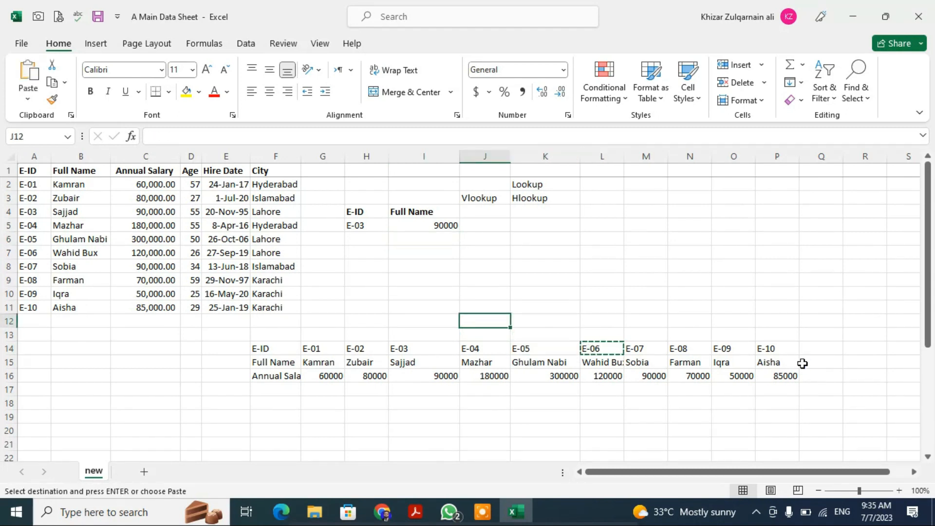
key("Left")
key("Up")
key("Left")
key("Up")
key("Up")
key("Up")
key("Up")
key("Up")
key("Up")
key("Return")
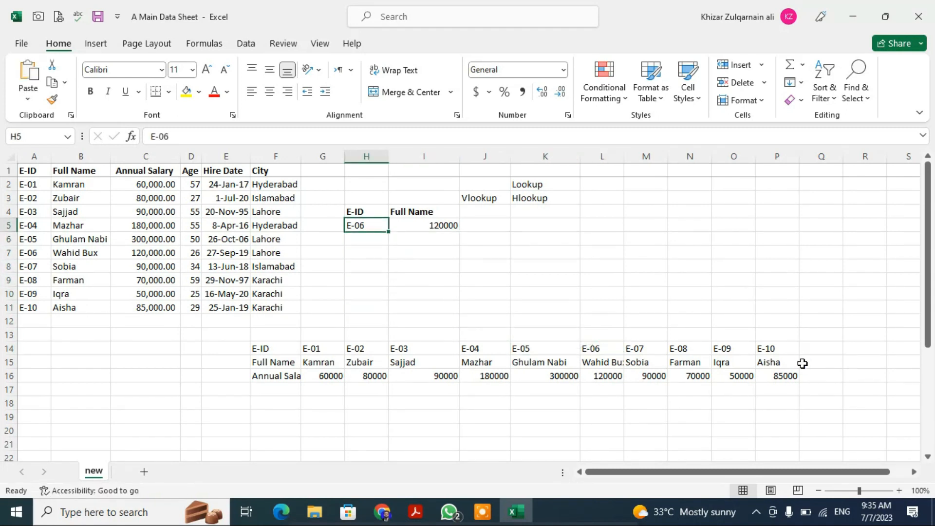
key("Right")
key("Right")
key("Left")
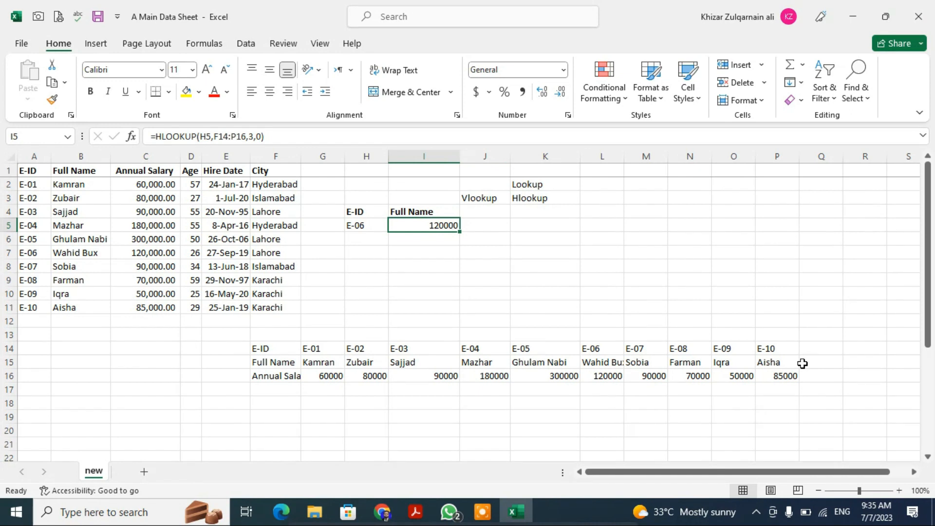
left_click(536, 183)
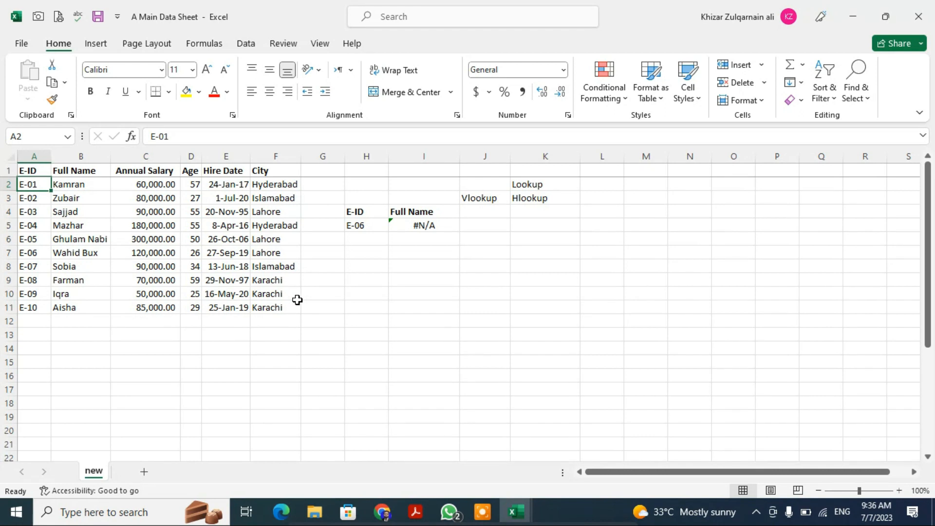
- Compare the A Main Data Sheet and B Required data workbooks, ending in B Required data
left_click(517, 512)
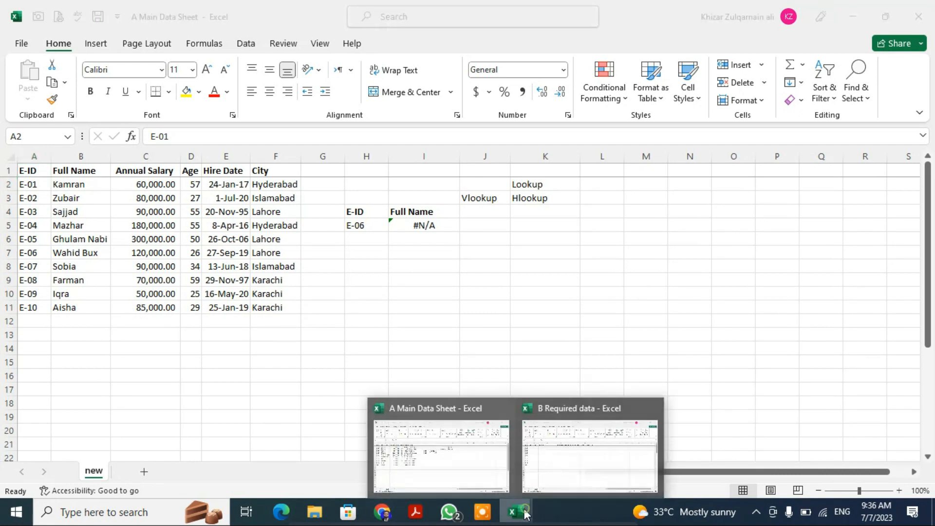
left_click(590, 456)
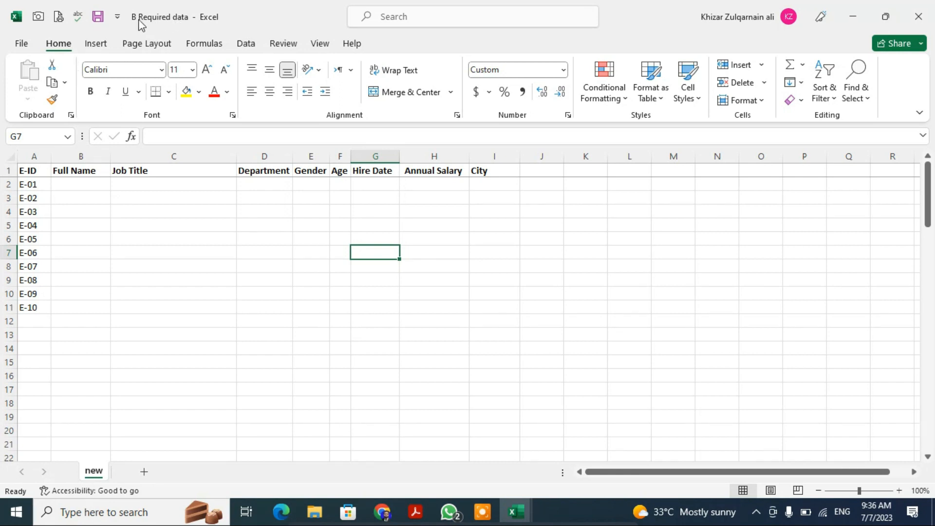
left_click(516, 511)
left_click(466, 470)
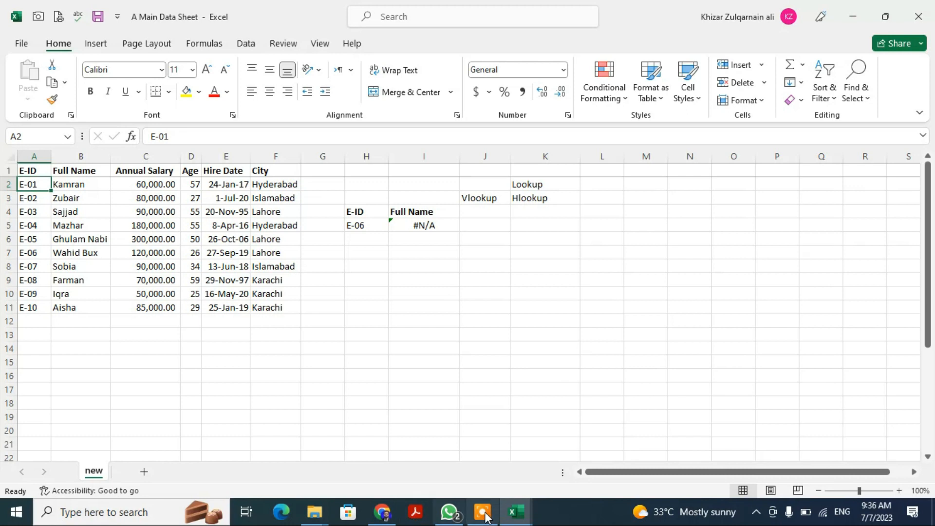
left_click(517, 512)
left_click(531, 470)
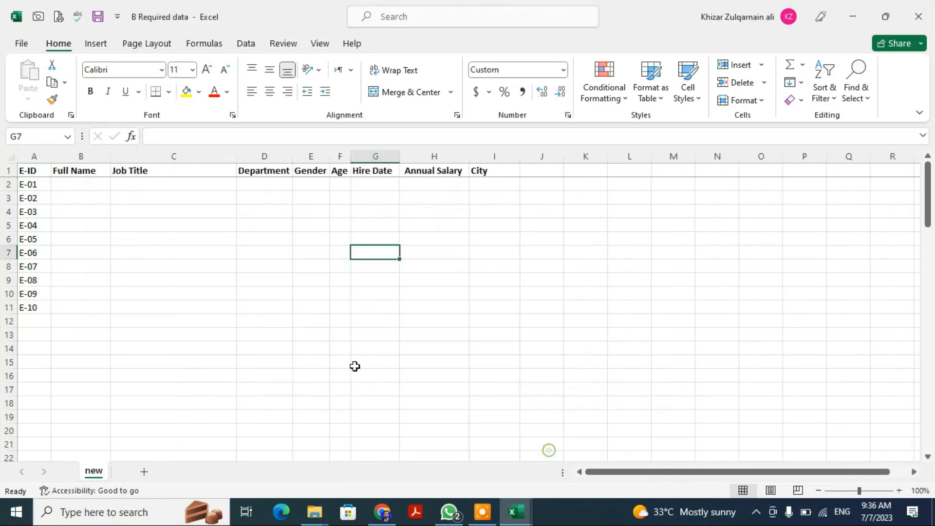
- Start a VLOOKUP formula in B2 under Full Name with A2 as the lookup value
left_click(69, 184)
type("=v")
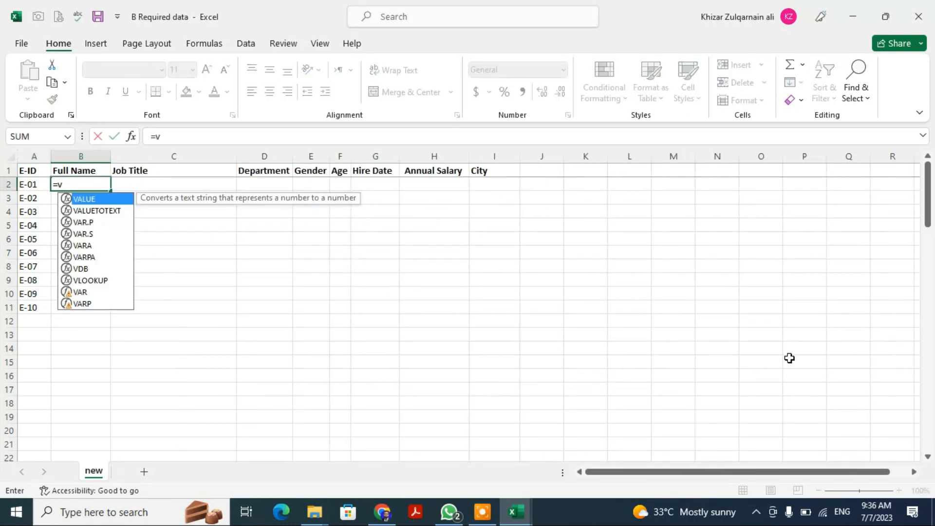
type("lookup(")
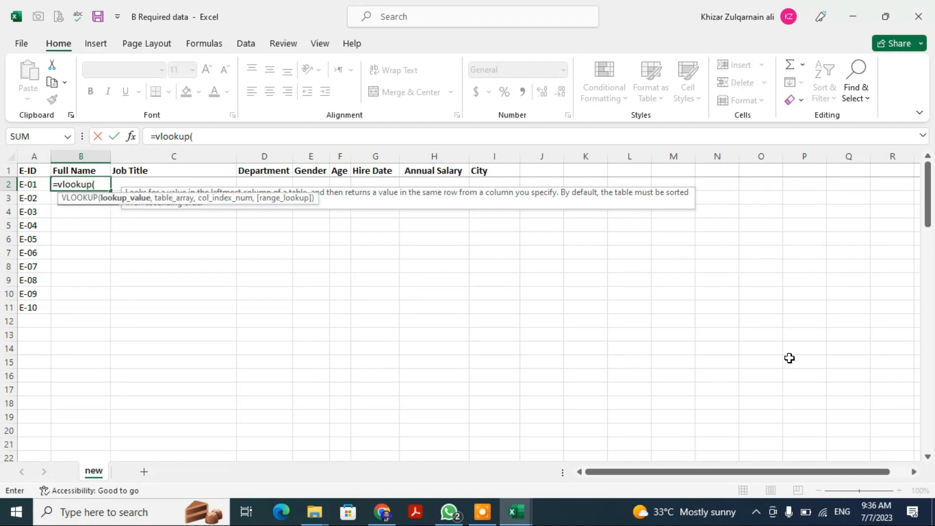
key("Left")
type(",")
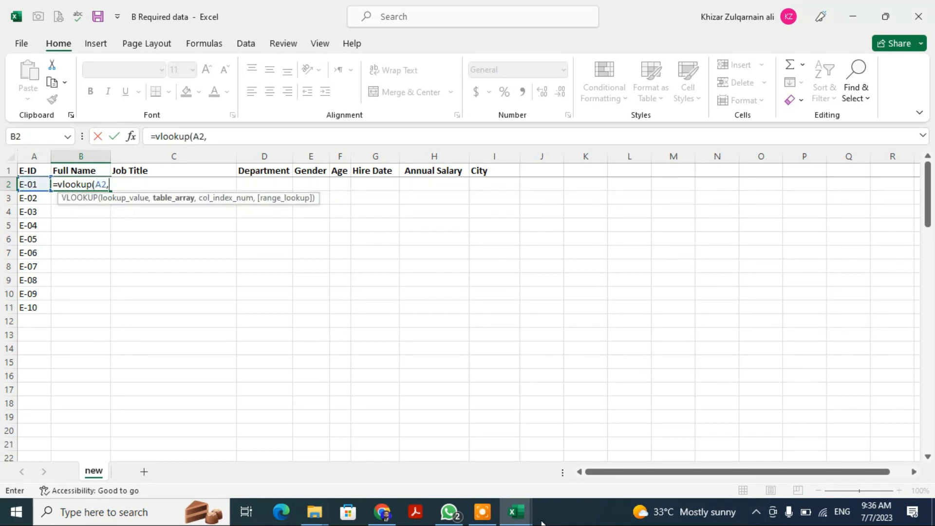
- Set the VLOOKUP table array to $A$2:$F$11 on the new sheet of the A Main Data Sheet workbook
left_click(526, 520)
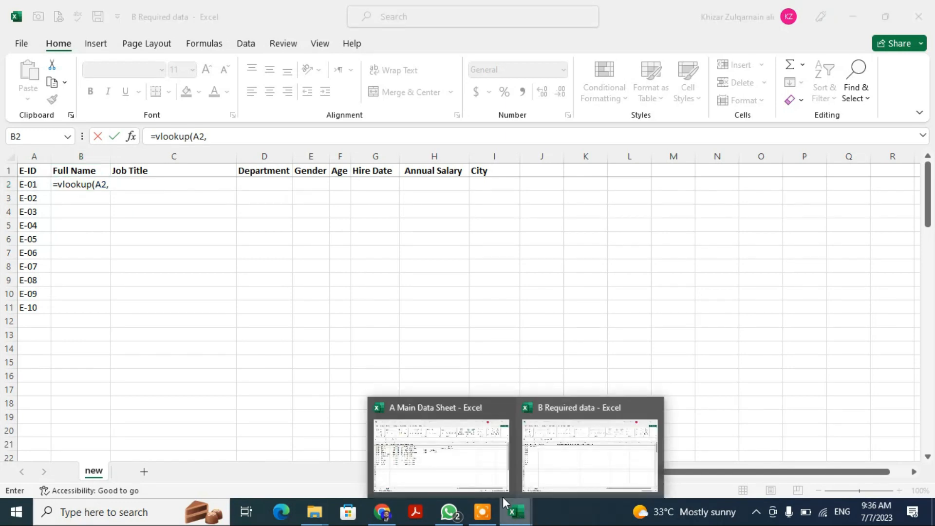
left_click(441, 456)
left_click(176, 249)
key("ctrl+Left")
key("ctrl+Up")
key("Down")
key("ctrl+shift+Right")
key("ctrl+shift+Down")
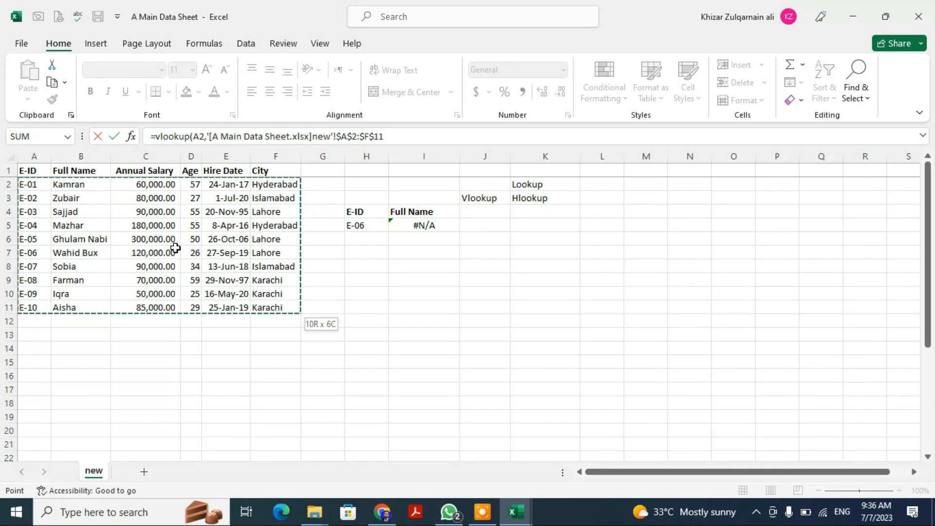
- Complete the VLOOKUP formula with column index 2 and exact match 0
type(",")
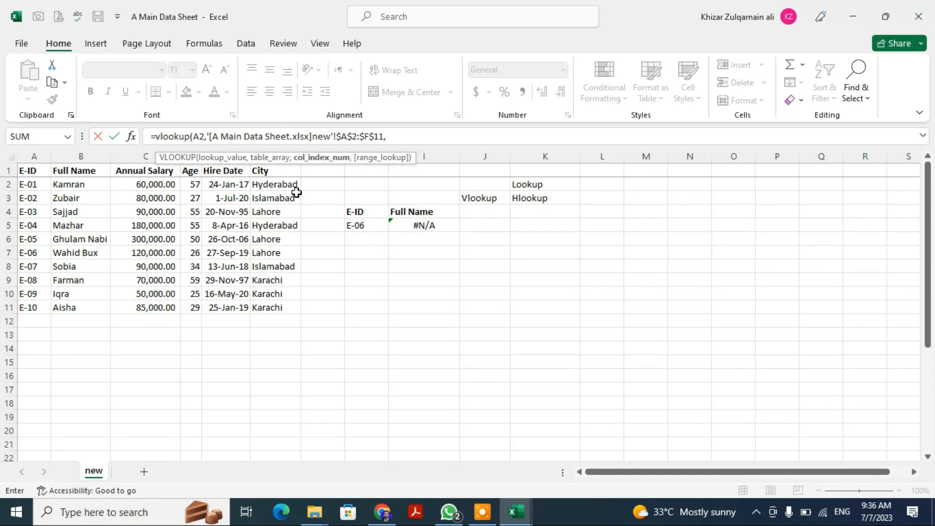
type(",0")
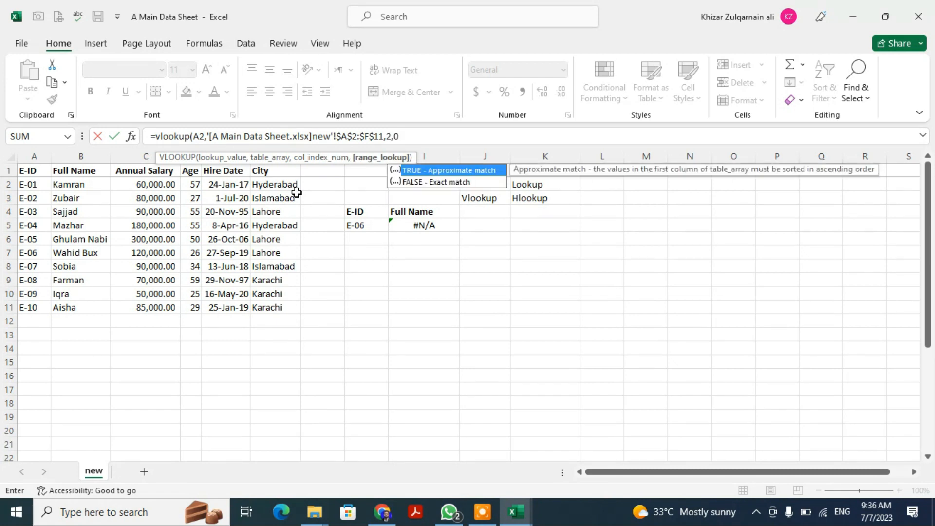
key("Return")
key("Up")
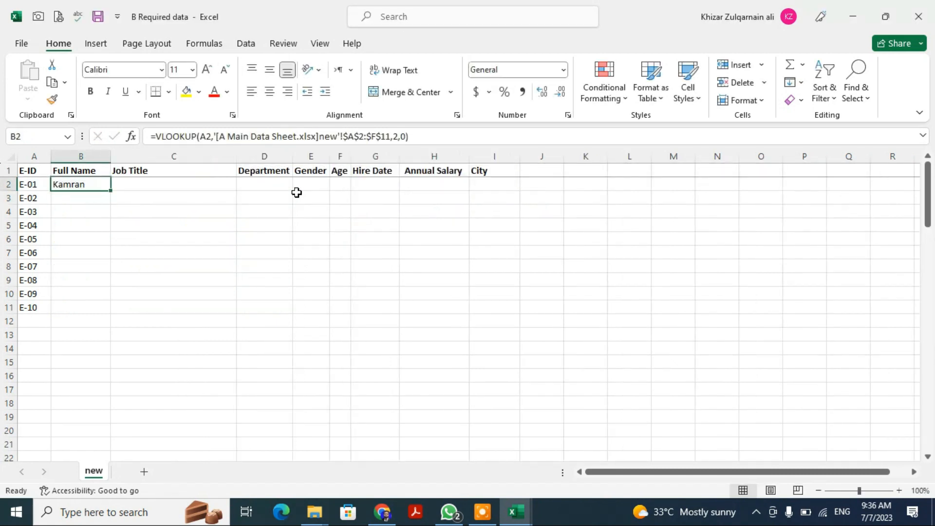
- Copy the VLOOKUP formula from B2 down through B11
key("ctrl+c")
key("shift+Down")
key("shift+Down")
key("shift+Down")
key("shift+Down")
key("shift+Down")
key("shift+Down")
key("shift+Down")
key("shift+Down")
key("shift+Down")
key("shift+Down")
key("shift+Up")
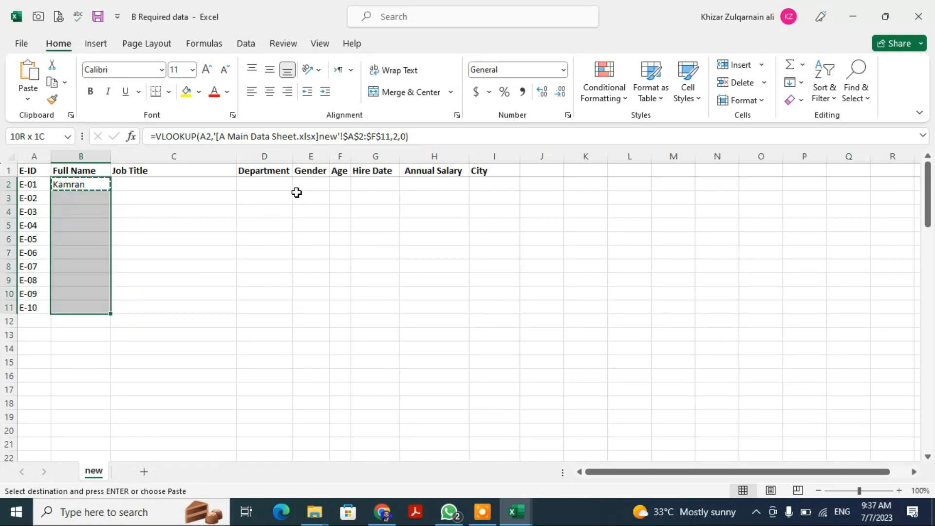
key("Return")
- Move the headers Full Name through City from B1:I1 one column over to C1:J1
key("Up")
key("Right")
key("Left")
key("ctrl+shift+Right")
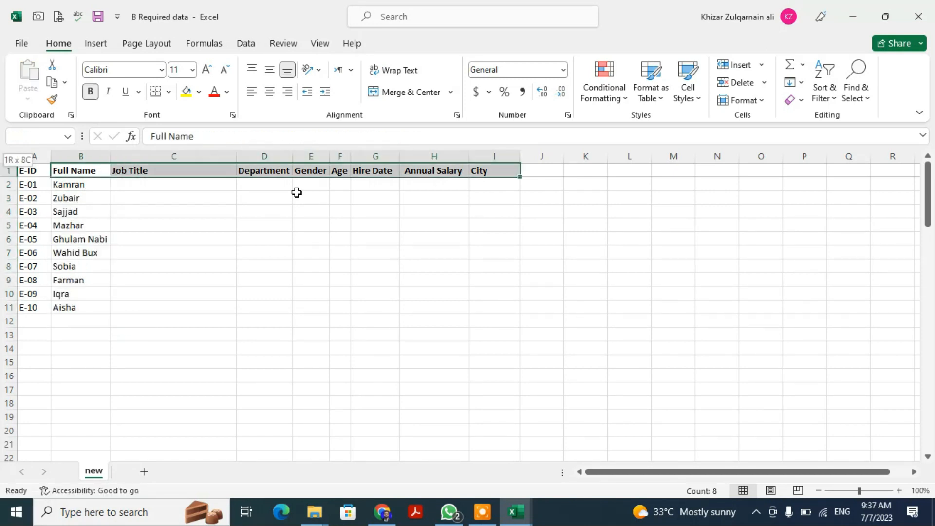
key("ctrl+c")
key("Right")
key("Return")
key("Down")
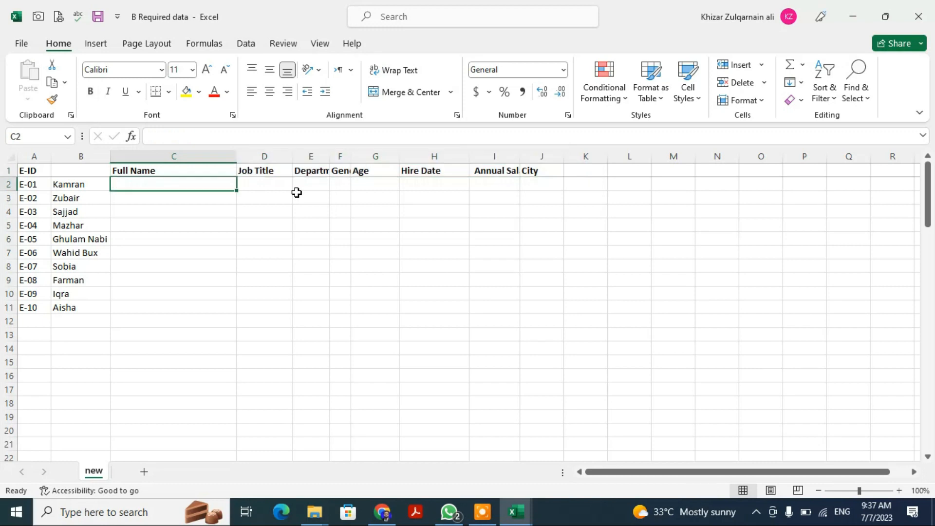
- Copy the looked-up names in B2:B11 and paste them as values into the Full Name column starting at C2
key("Left")
key("ctrl+shift+Down")
key("ctrl+c")
key("Right")
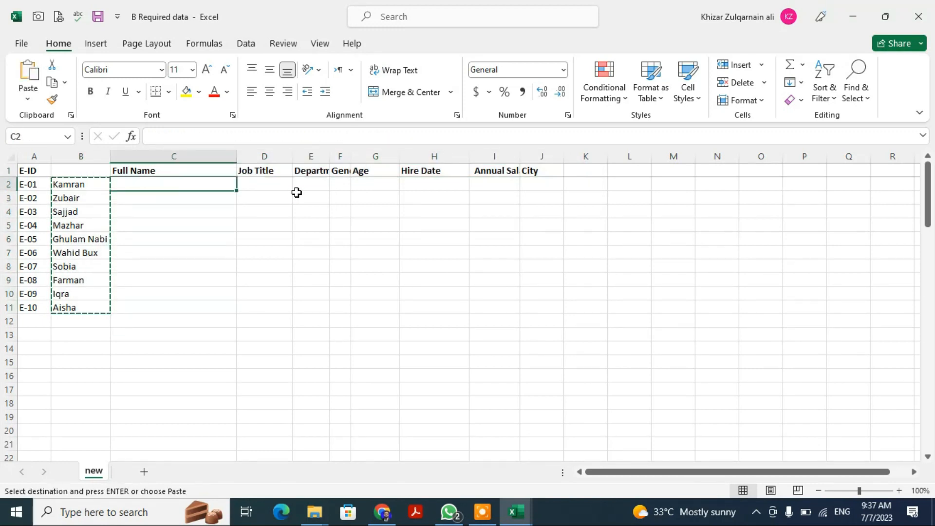
key("ctrl+alt+v")
key("Return")
- Change the column index of the VLOOKUP formula in B2 to 3
key("Left")
key("Right")
key("Right")
key("Left")
key("Left")
key("F2")
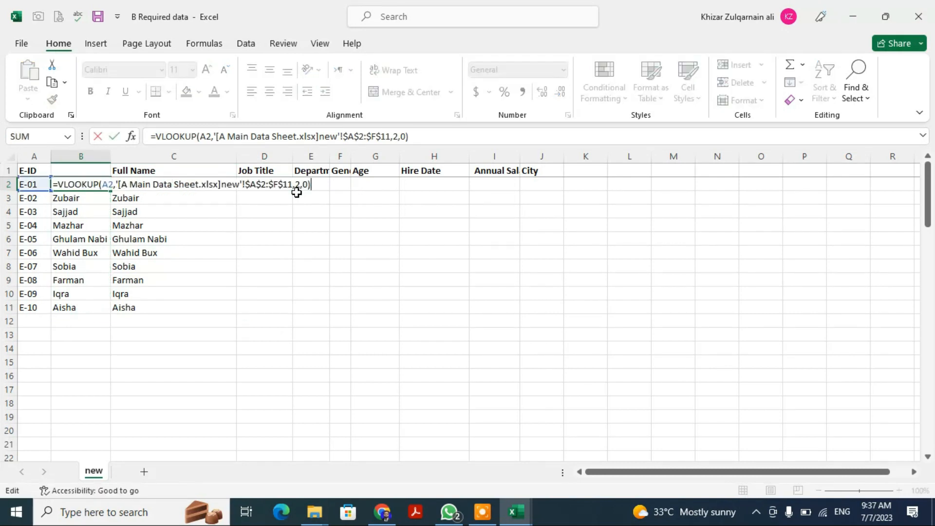
key("Left")
key("Left")
key("Left")
key("BackSpace")
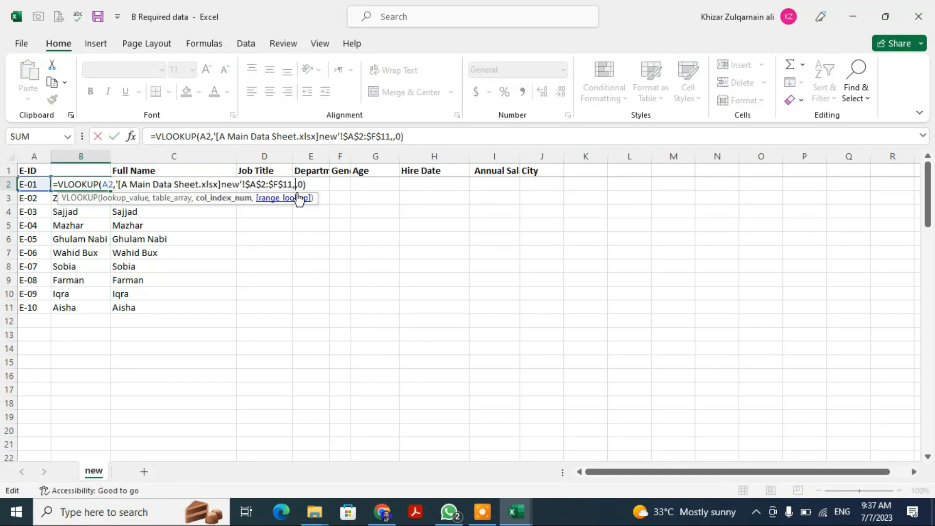
type("3")
key("Return")
- Copy the updated VLOOKUP formula from B2 down through B11
key("Up")
key("ctrl+c")
key("ctrl+shift+Down")
key("ctrl+v")
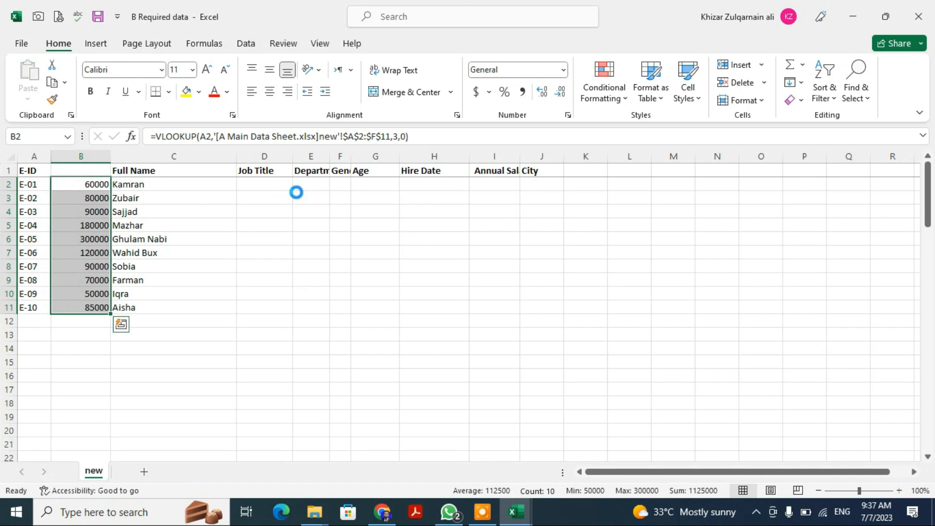
- Paste the looked-up salaries from B2:B11 as values into the Annual Salary column starting at I2
key("Right")
key("Right")
key("Right")
key("Right")
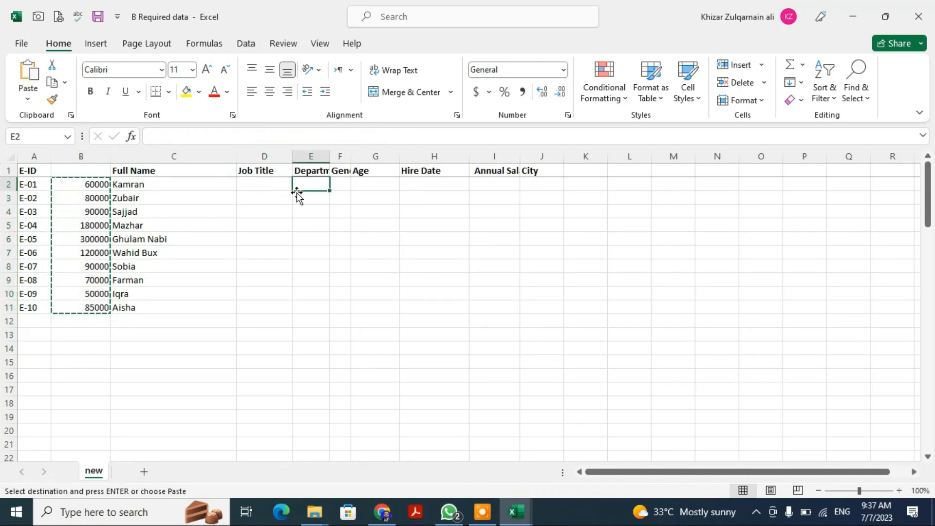
key("Right")
key("Right")
key("Right")
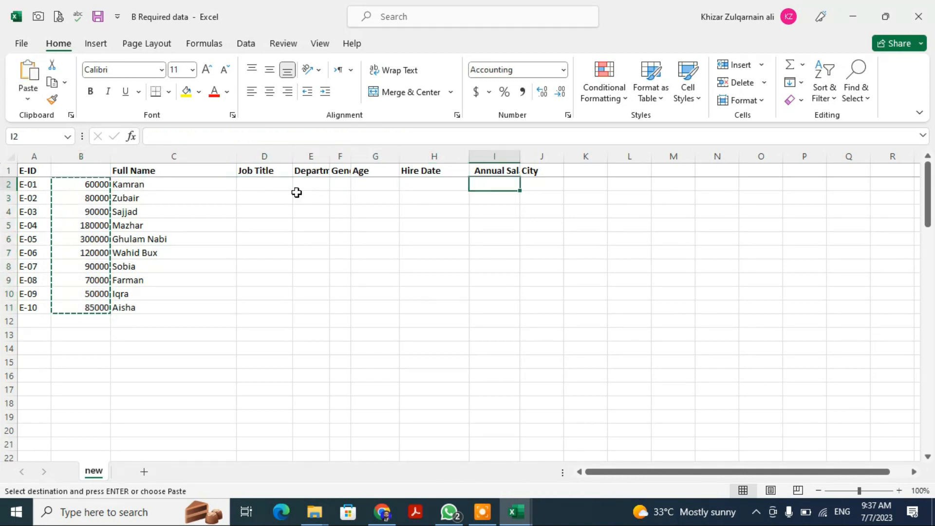
key("ctrl+alt+v")
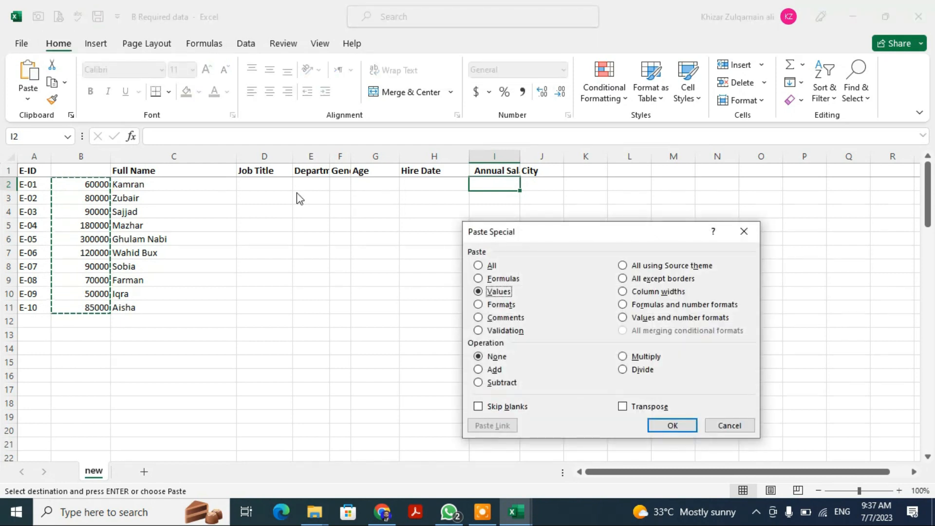
key("Return")
- Examine the position of the Hire Date column in the A Main Data Sheet workbook
key("Left")
key("Left")
key("Left")
key("Left")
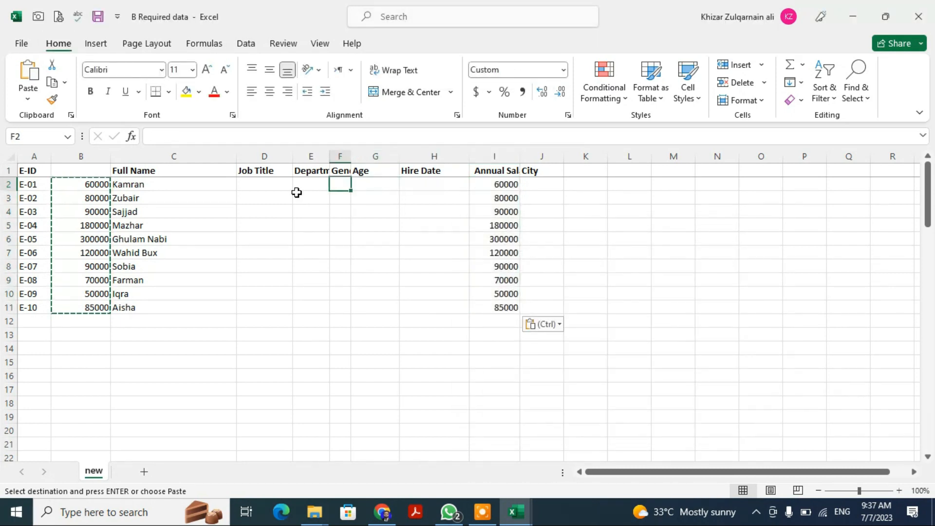
key("ctrl+Tab")
key("Right")
key("Right")
key("Right")
key("Right")
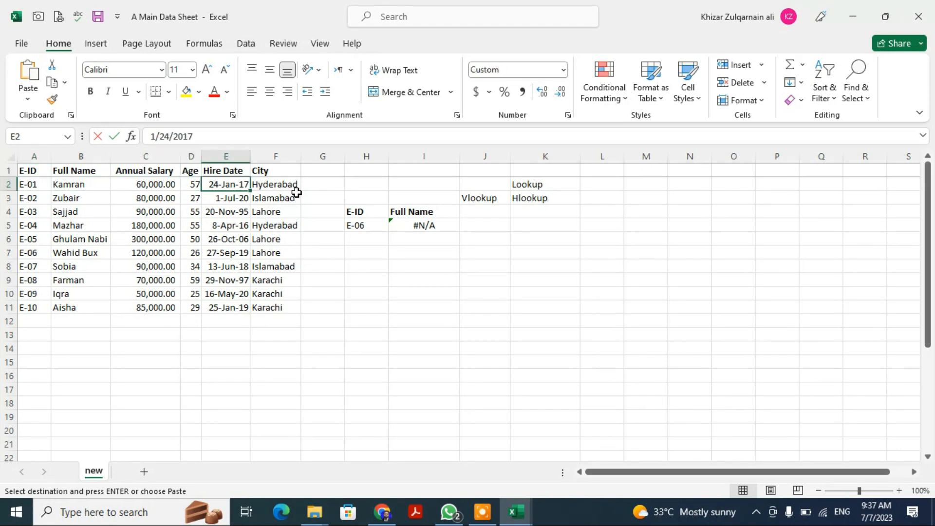
- Return to the B Required data workbook and review the VLOOKUP formula in B2
key("ctrl+Tab")
key("Left")
key("Left")
key("Left")
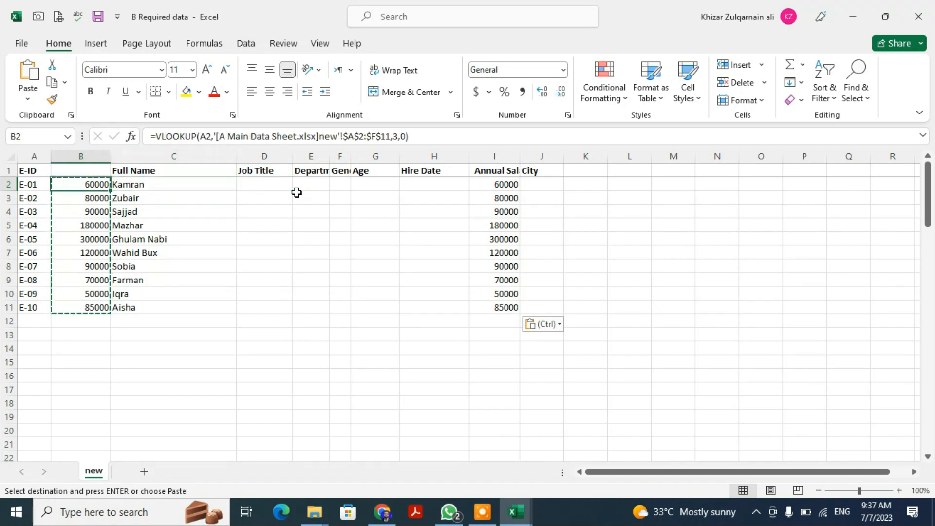
key("Right")
key("Right")
key("Left")
key("Left")
key("Left")
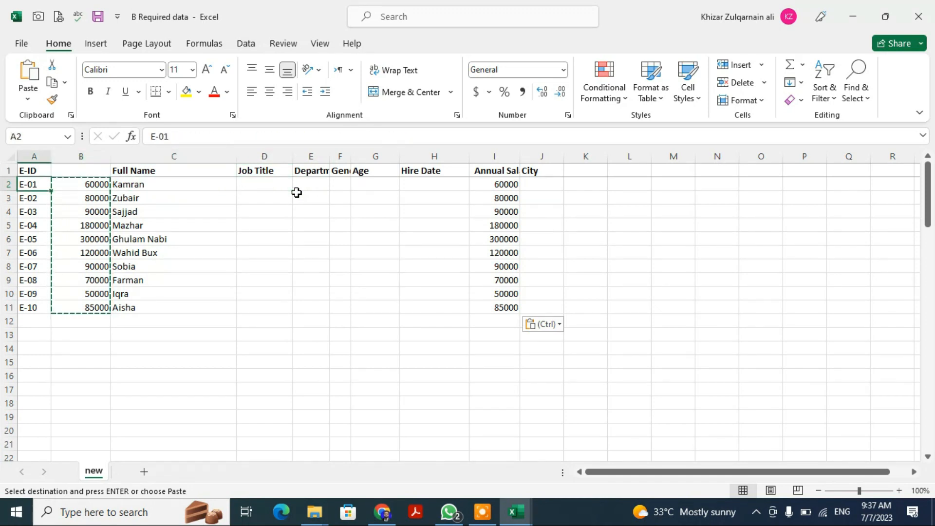
key("Right")
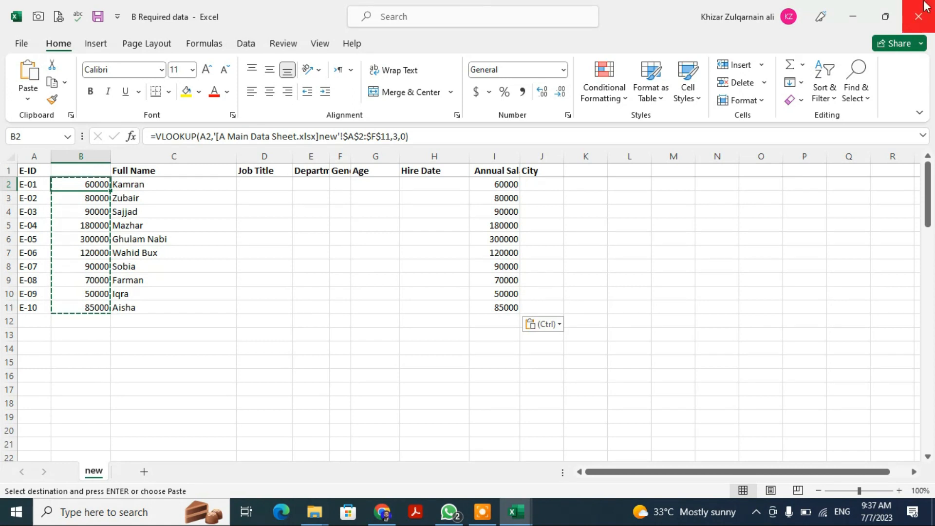
- Minimise the two open workbooks and open the C H lookup data workbook with the Cash Book
left_click(862, 15)
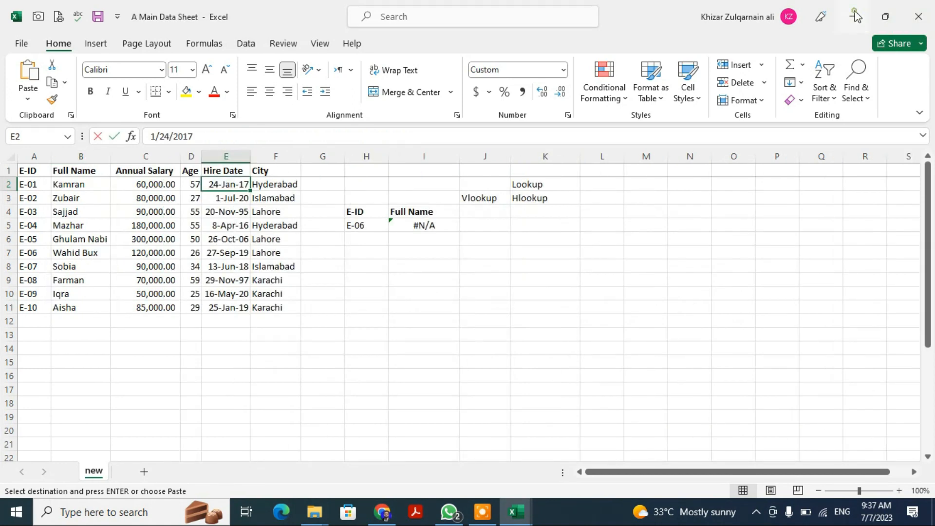
left_click(856, 15)
double_click(152, 182)
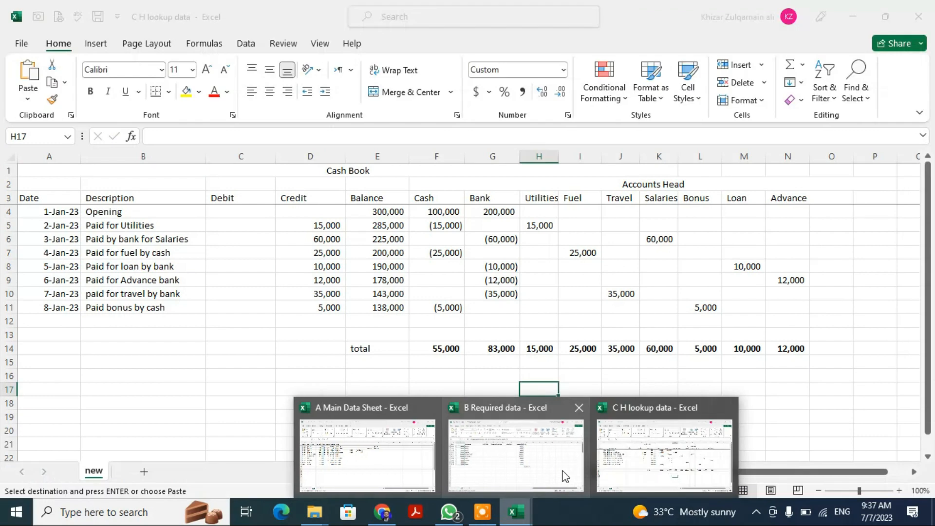
left_click(350, 382)
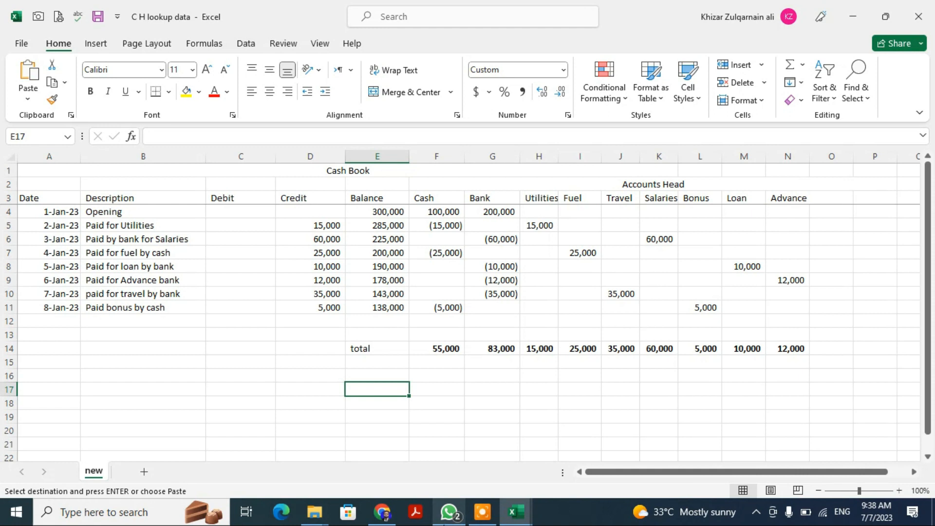
- Copy the account heads in F3:N3 and paste them transposed into B3:B11 on a new sheet of the B Required data workbook
left_click_drag(416, 198, 796, 197)
key("ctrl+c")
mouse_move(530, 514)
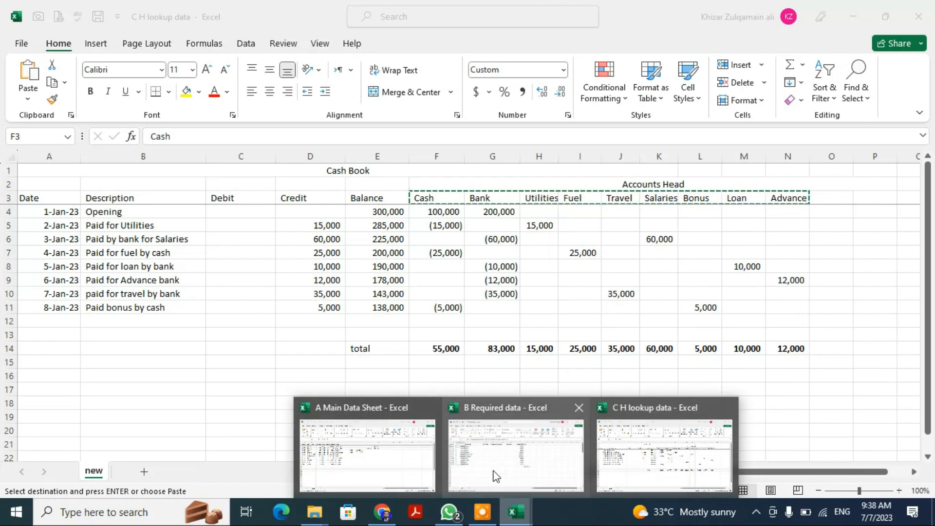
left_click(495, 476)
left_click(143, 471)
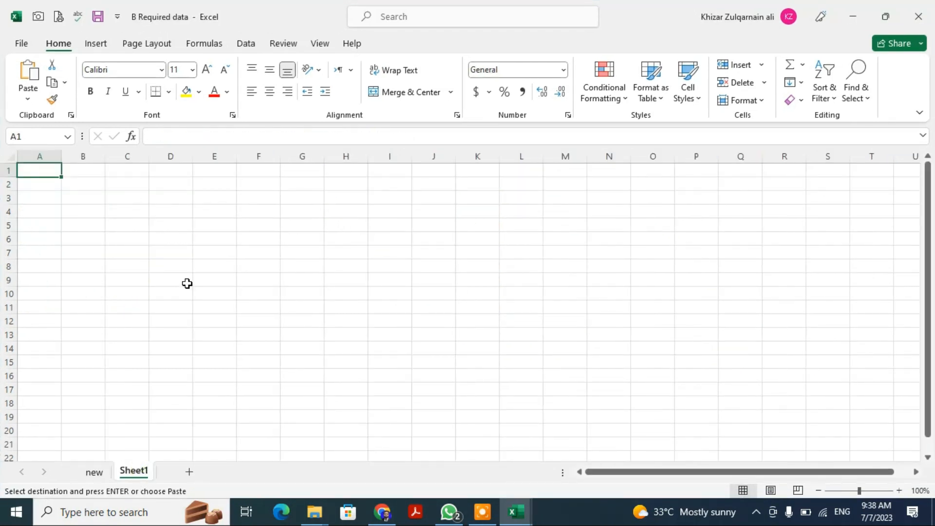
key("Down")
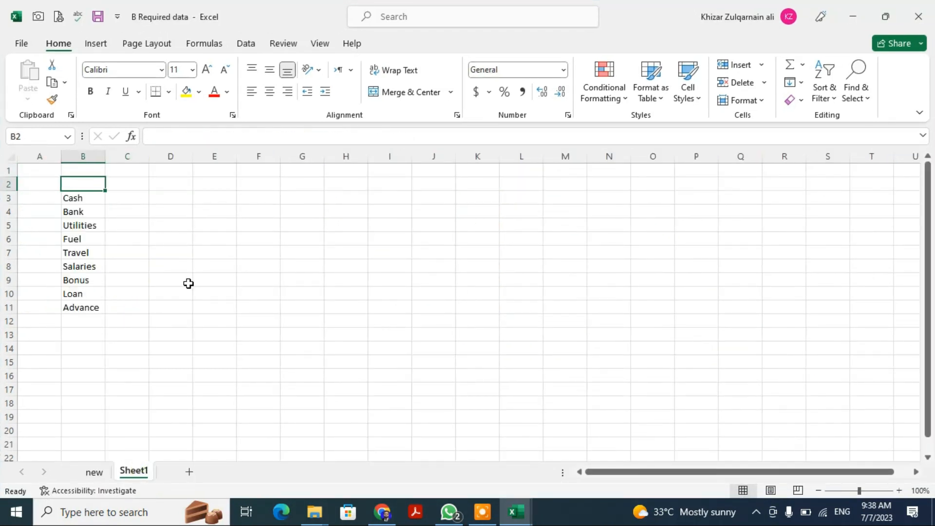
- Enter the headers Head in B2 and Amount in C2 above the account list
type("Head")
key("Return")
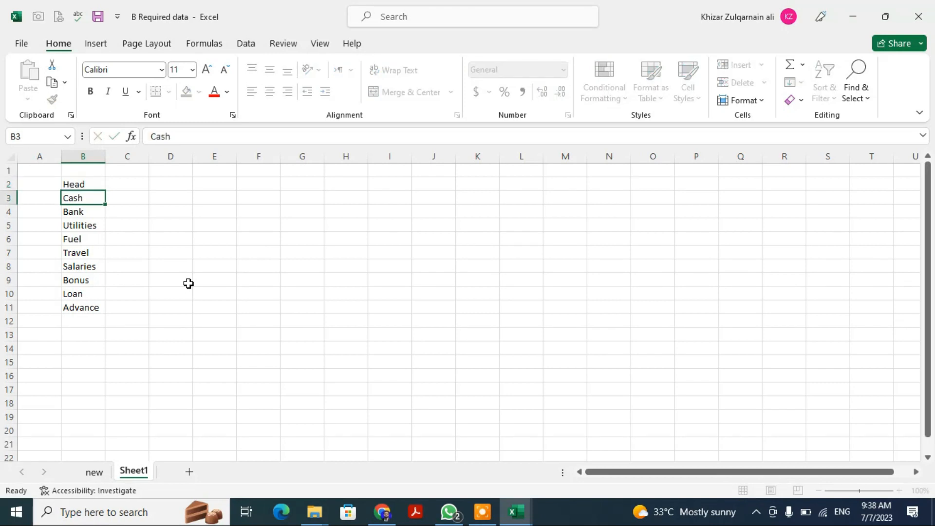
key("Up")
key("Right")
type("Amount")
key("Return")
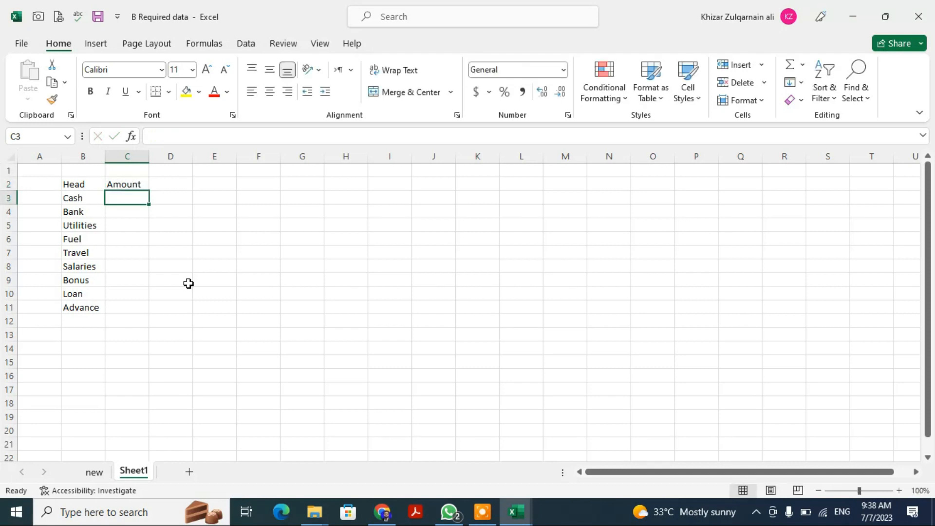
- Enter the placeholder "c" in C13, two rows below the account list
key("Left")
key("ctrl+Down")
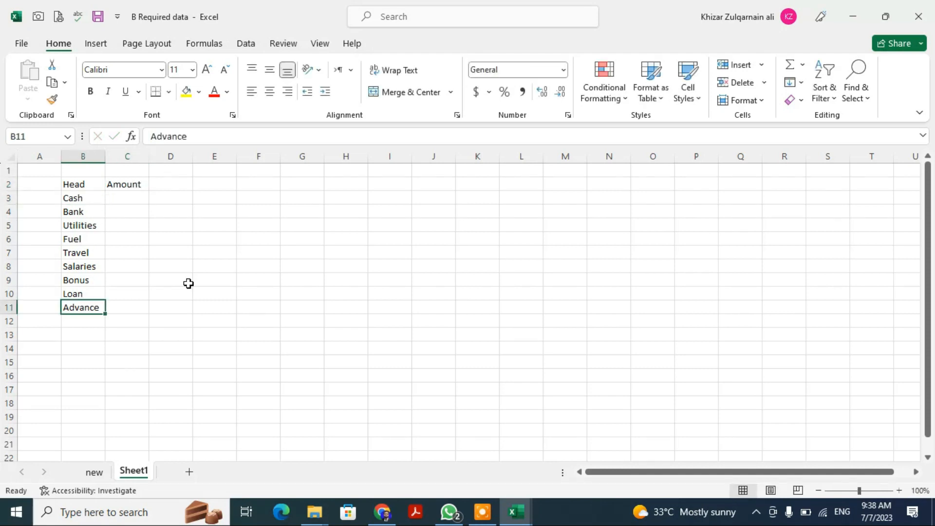
key("Down")
key("Down")
key("Right")
type("c")
- Start an HLOOKUP formula in C3 with B3 as the lookup value
key("ctrl+Up")
key("Down")
type("=")
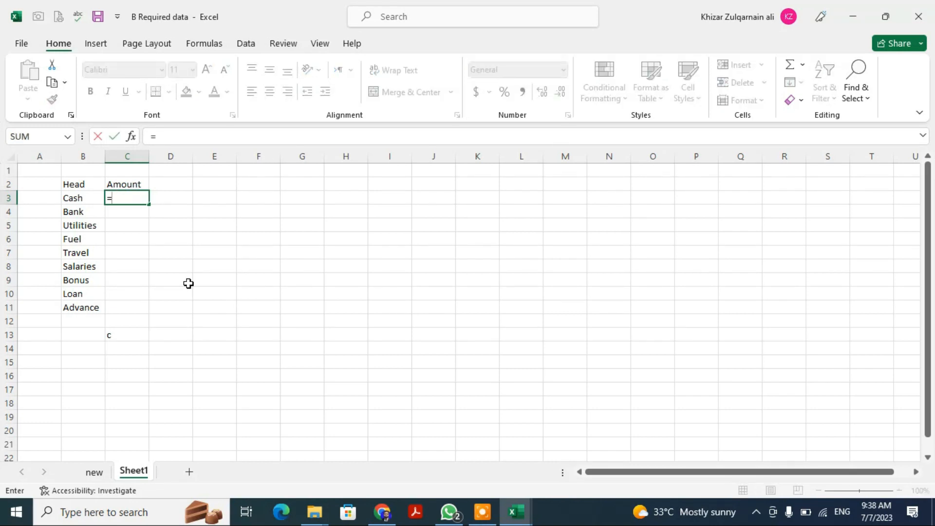
type("hlookup")
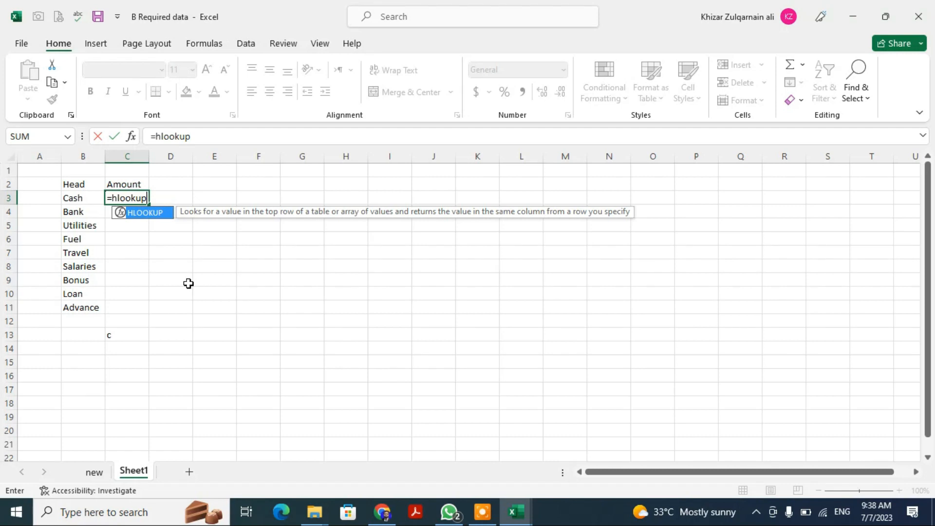
type("(")
key("Left")
type(",")
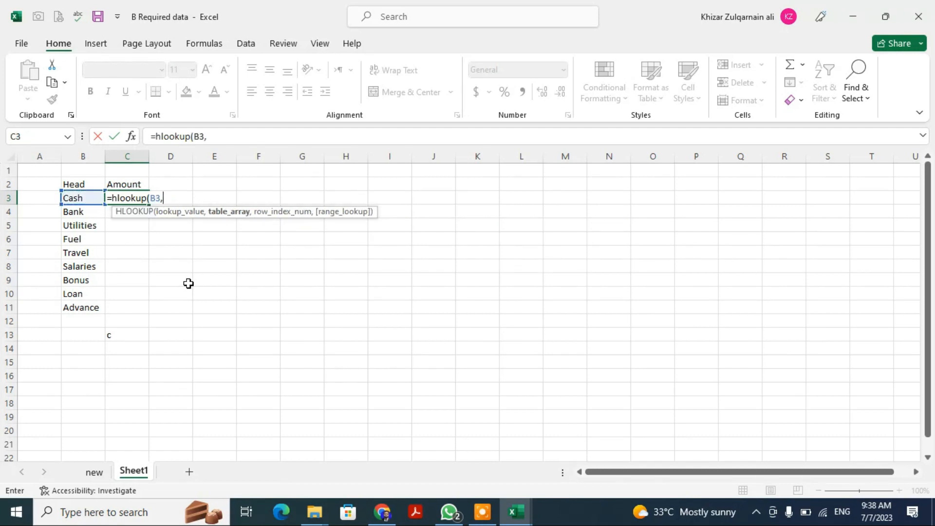
- Set the HLOOKUP table array to F3:N14 of the Cash Book sheet in the C H lookup data workbook
left_click(516, 513)
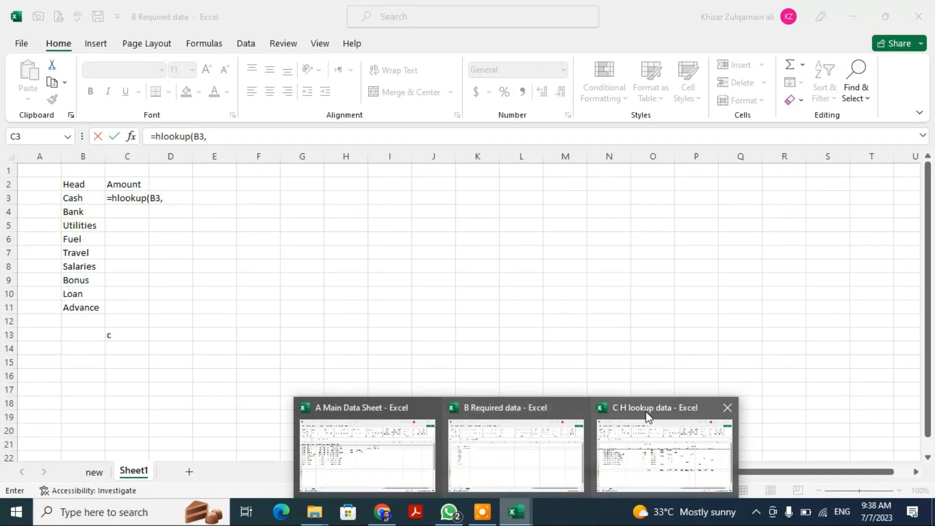
left_click(647, 417)
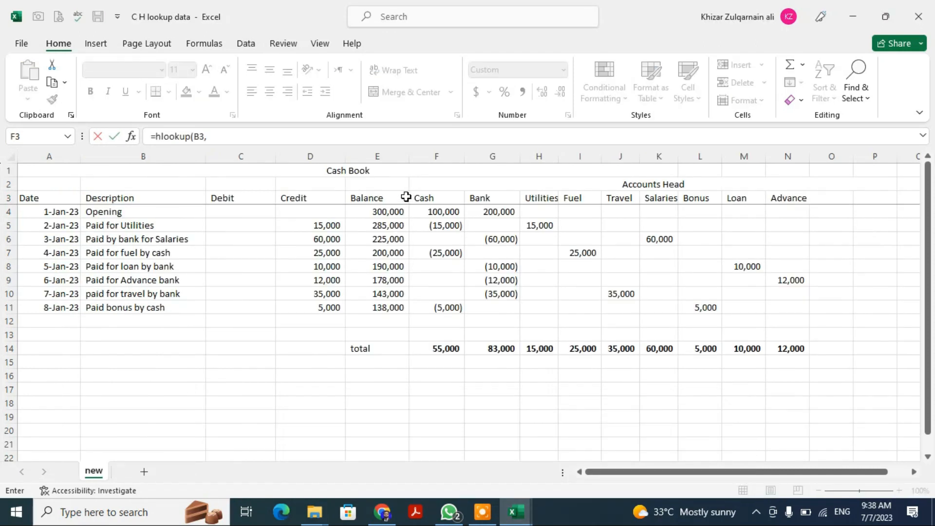
left_click(431, 190)
left_click(433, 196)
key("ctrl+shift+Right")
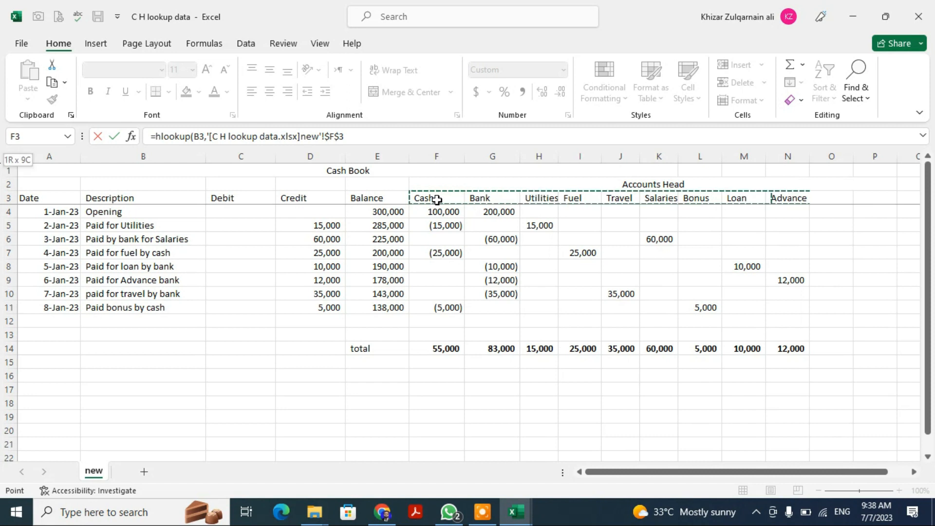
key("shift+Down")
key("shift+Down")
key("shift+Down")
key("shift+Down")
key("shift+Down")
key("shift+Down")
key("shift+Down")
key("shift+Down")
key("shift+Down")
key("shift+Down")
key("shift+Down")
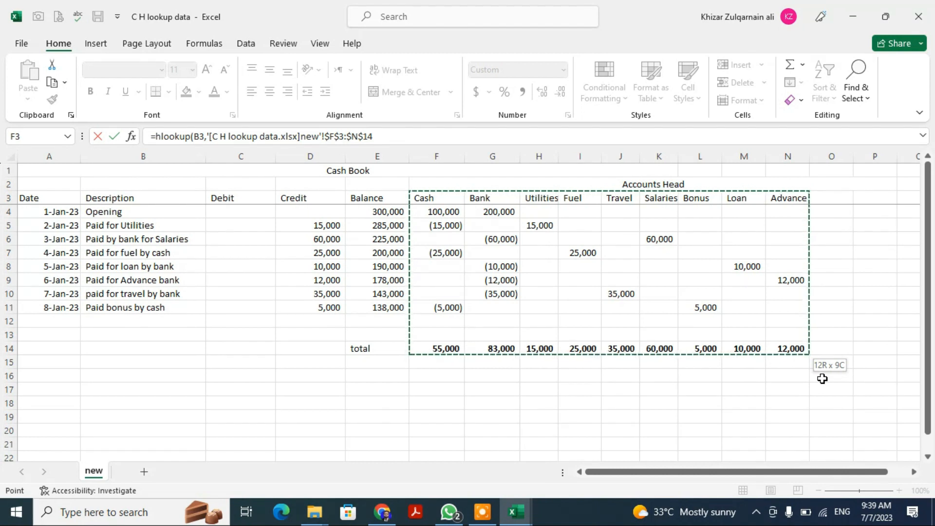
- Complete the HLOOKUP formula with row index 12 and range lookup 0 for an exact match
type(",12")
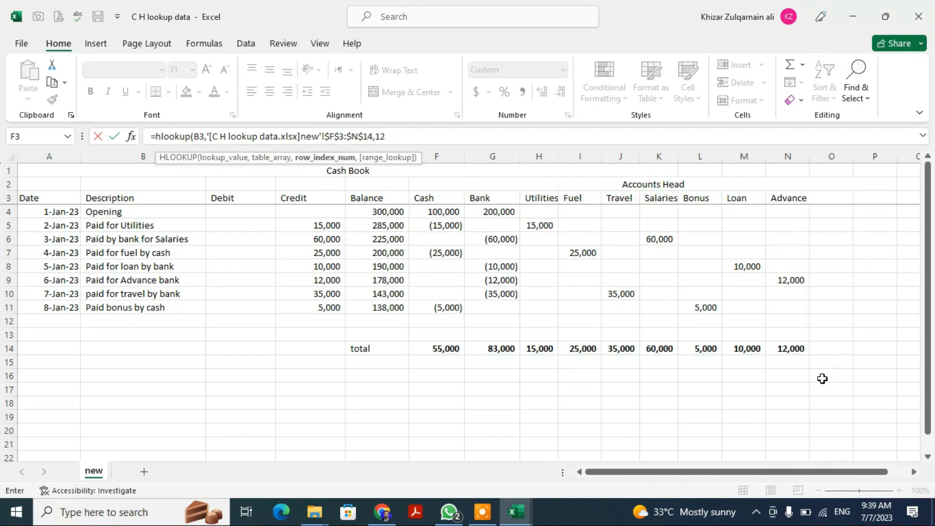
type(",")
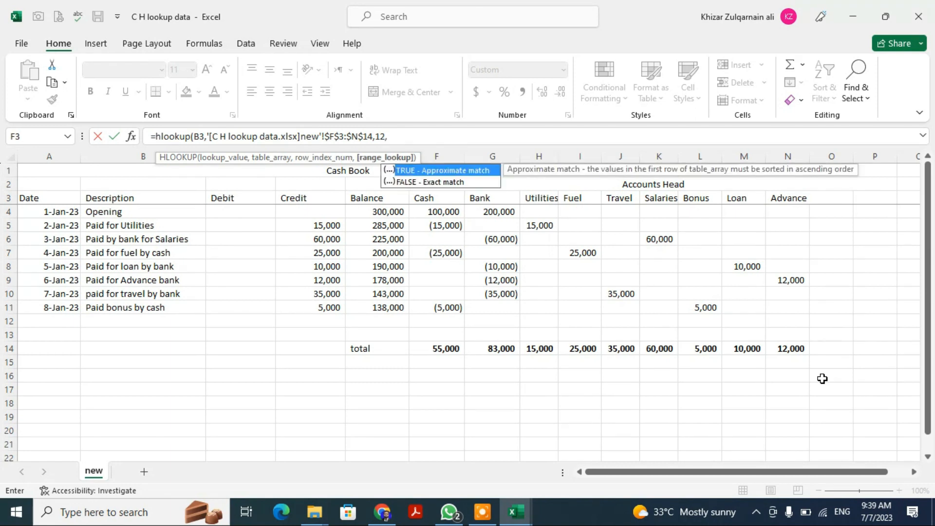
type("0")
key("Return")
- Copy the HLOOKUP formula from C3 down the Amount column to C11
key("Up")
key("ctrl+c")
key("shift+Down")
key("shift+Down")
key("shift+Down")
key("shift+Down")
key("shift+Down")
key("shift+Down")
key("shift+Down")
key("shift+Down")
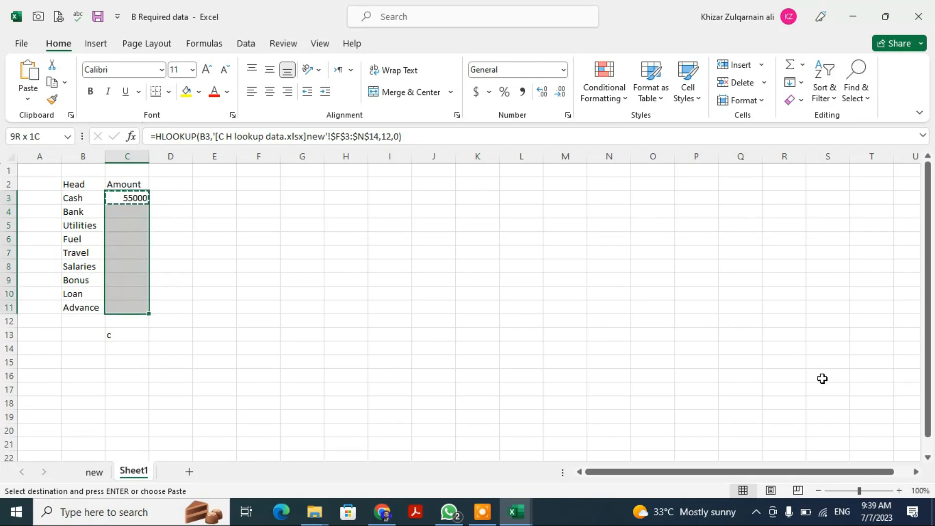
key("ctrl+v")
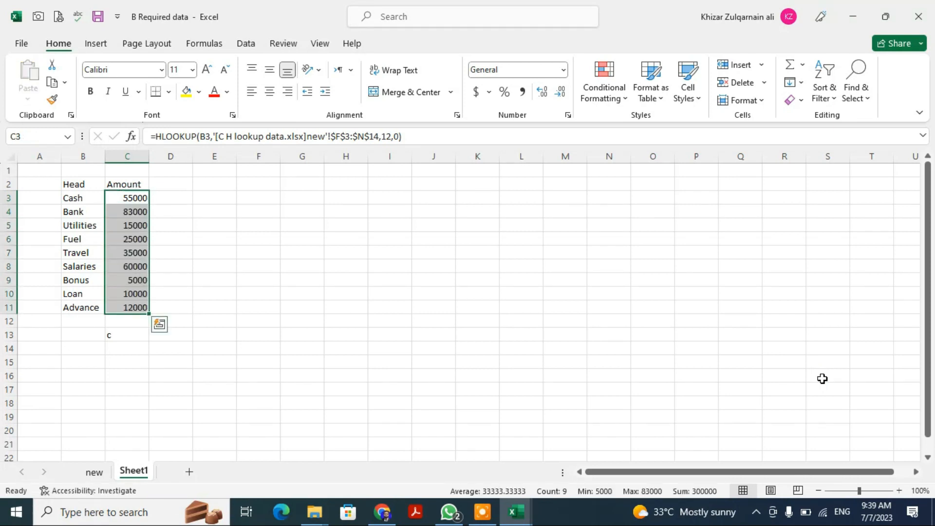
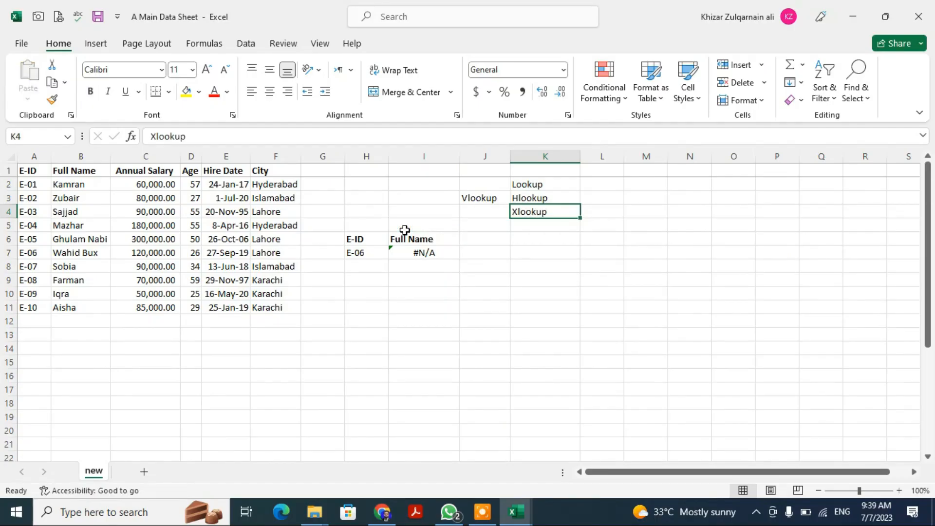
- Fill the Lookup cell K2 of the A Main Data Sheet workbook with yellow
key("Up")
key("Up")
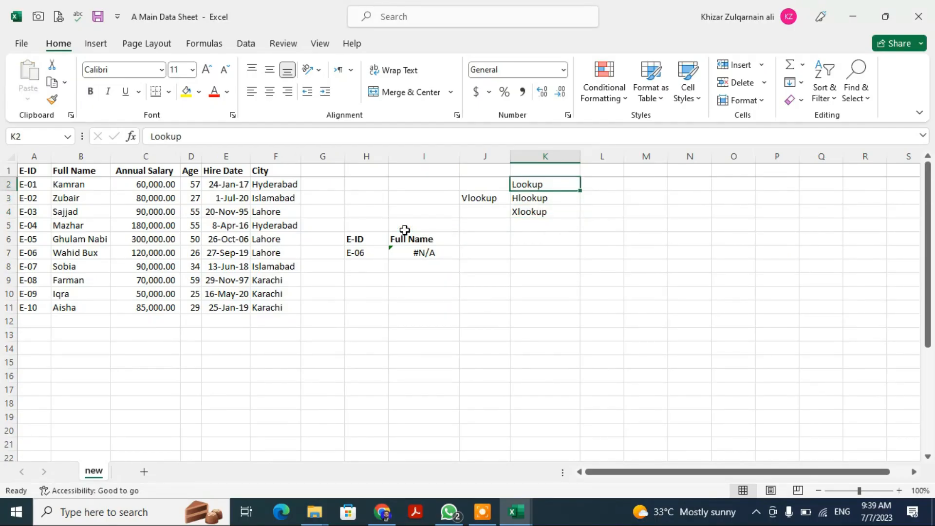
left_click(185, 91)
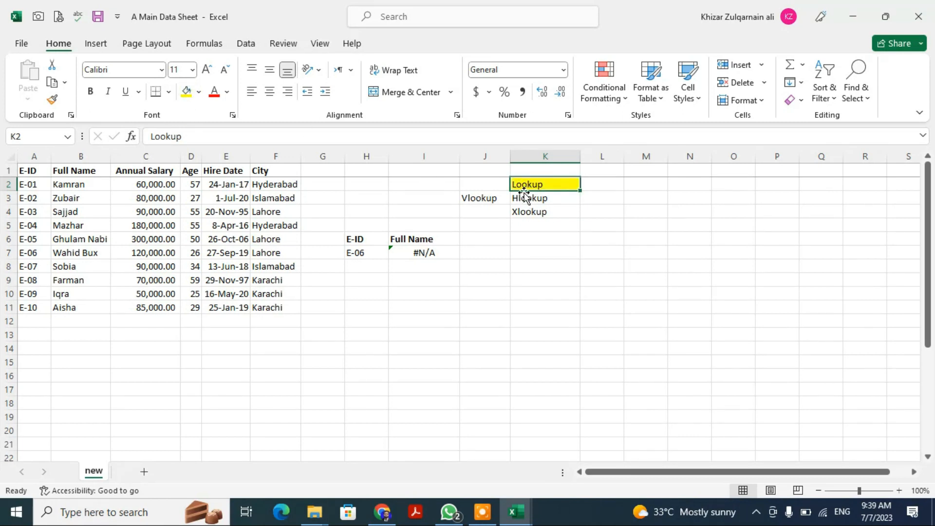
- Make the Xlookup label in K4 bold
left_click_drag(463, 198, 536, 199)
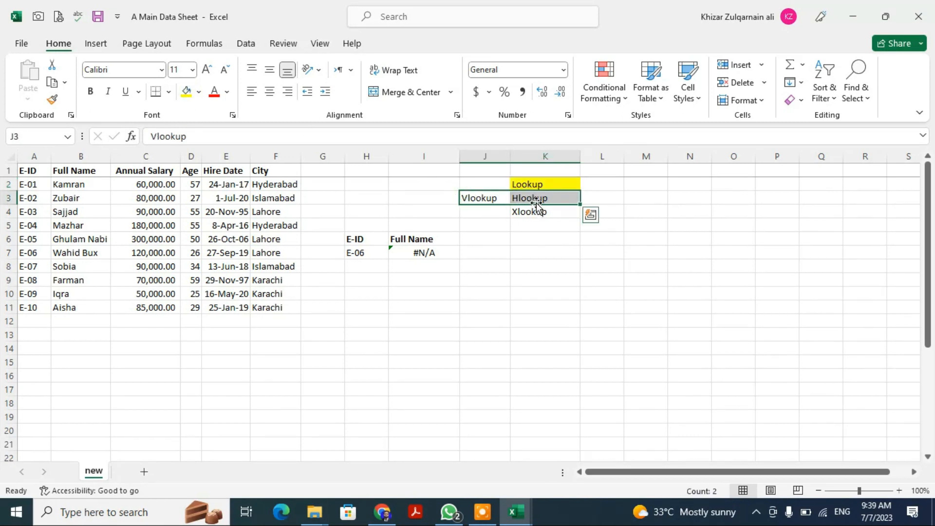
left_click(525, 210)
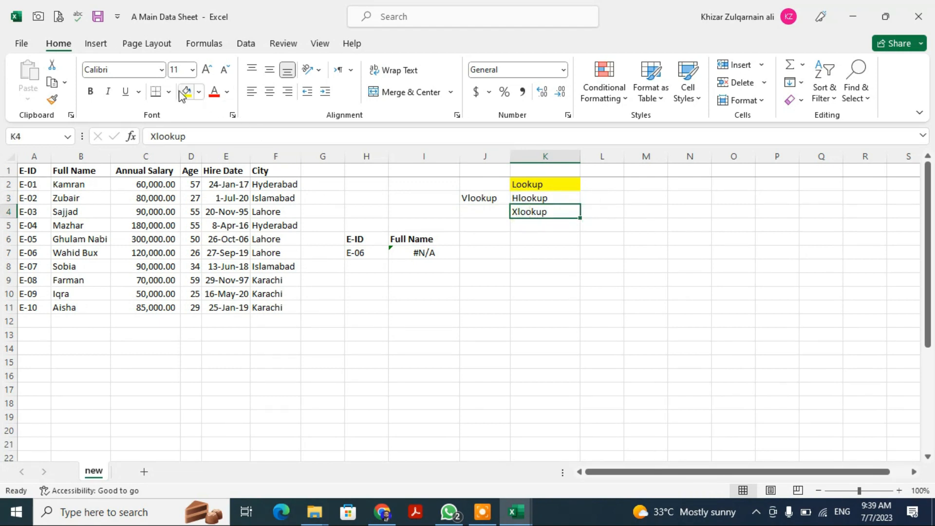
left_click(90, 91)
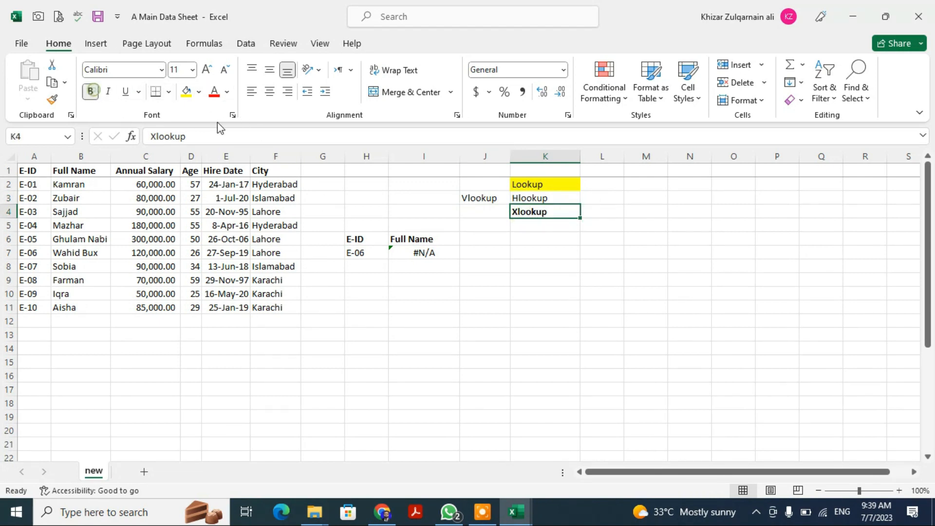
left_click(602, 225)
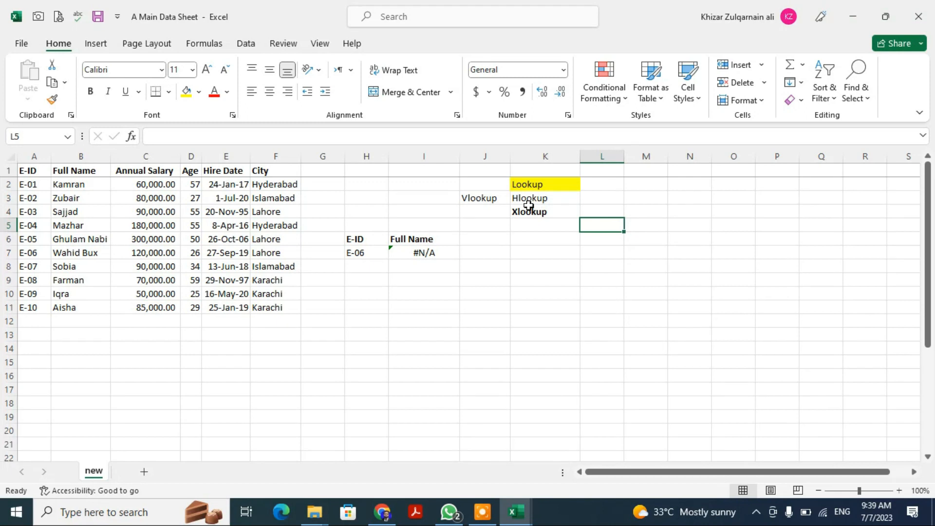
- Fill J2:K3, the block containing the Lookup, Vlookup and Hlookup labels, with yellow
left_click_drag(487, 174, 553, 192)
left_click(691, 212)
left_click_drag(465, 184, 550, 206)
left_click(186, 91)
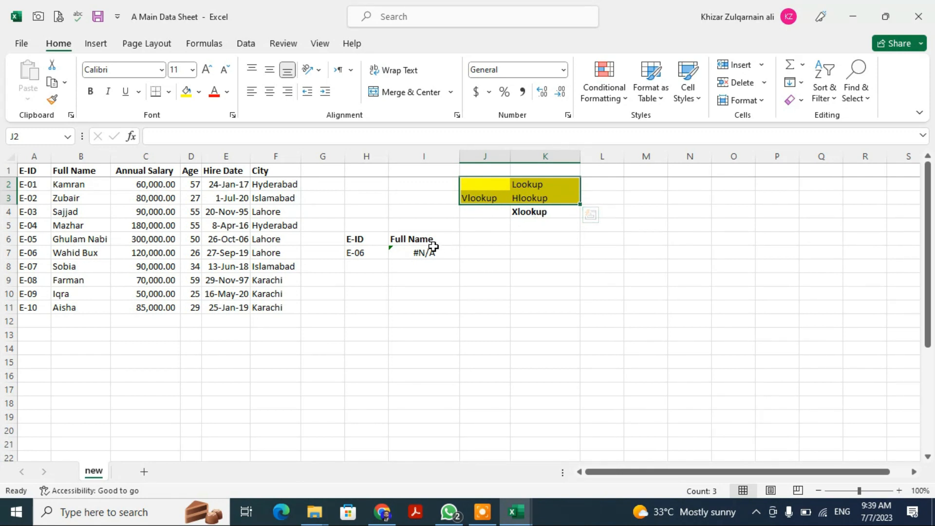
left_click(419, 251)
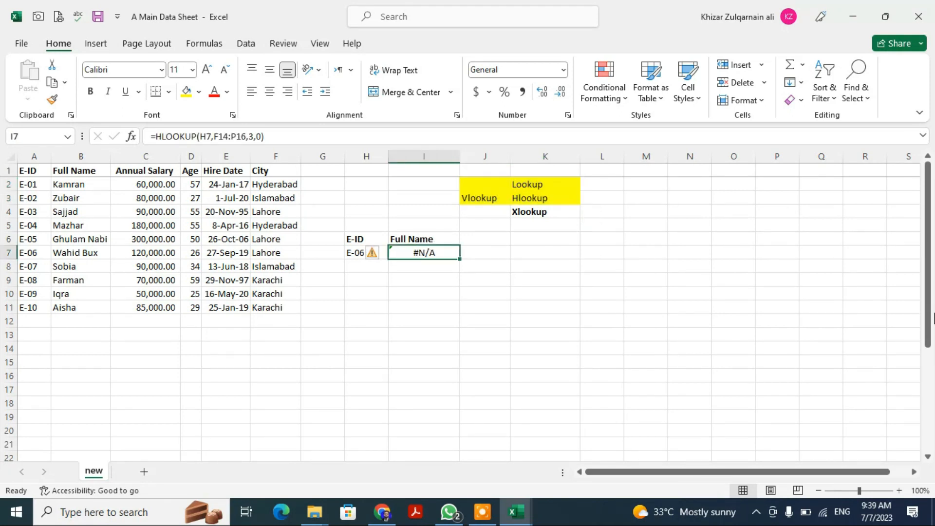
type("=xlookup")
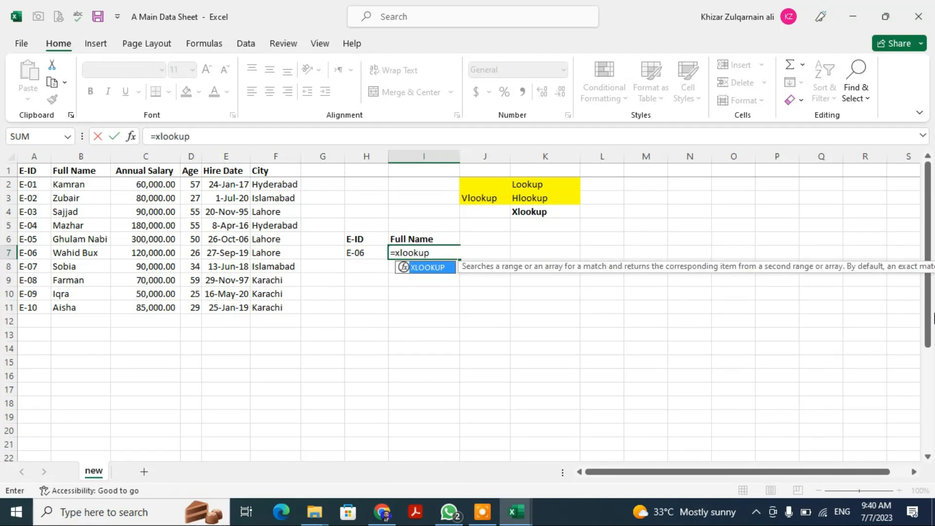
type("(")
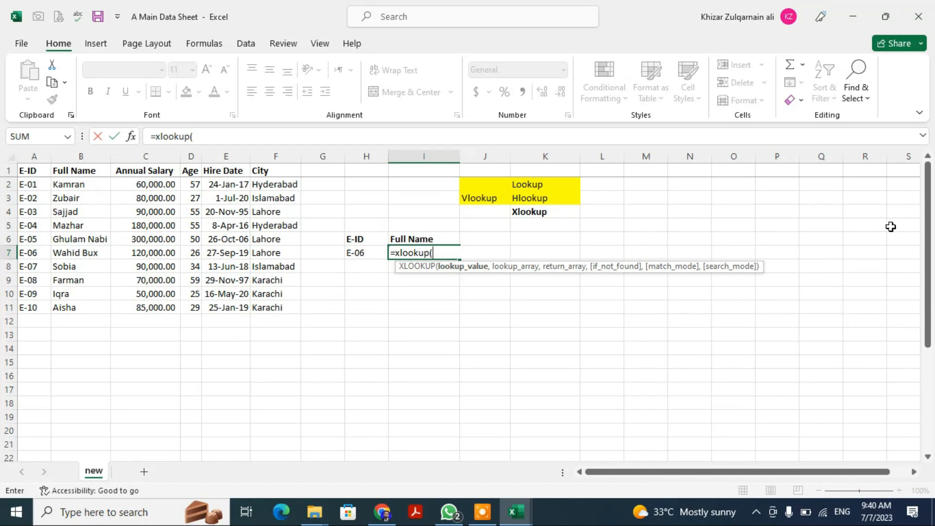
left_click(357, 250)
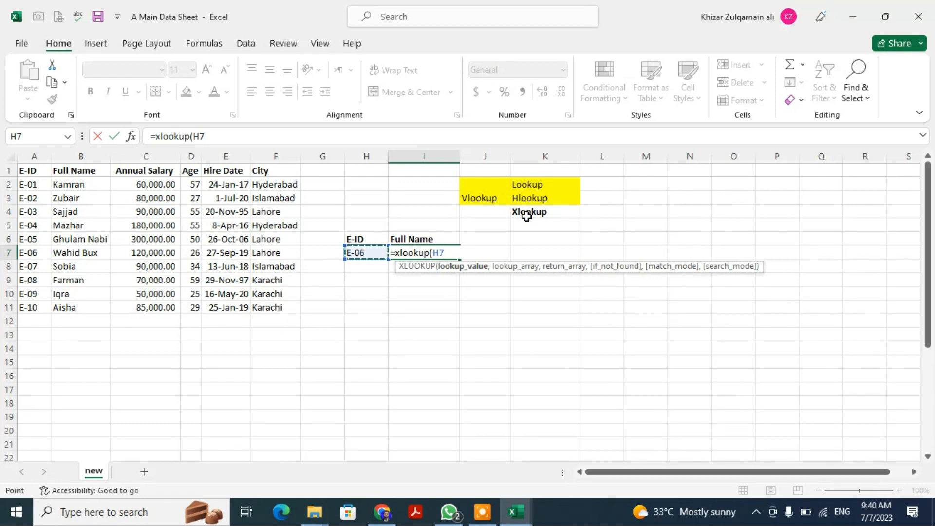
key("Tab")
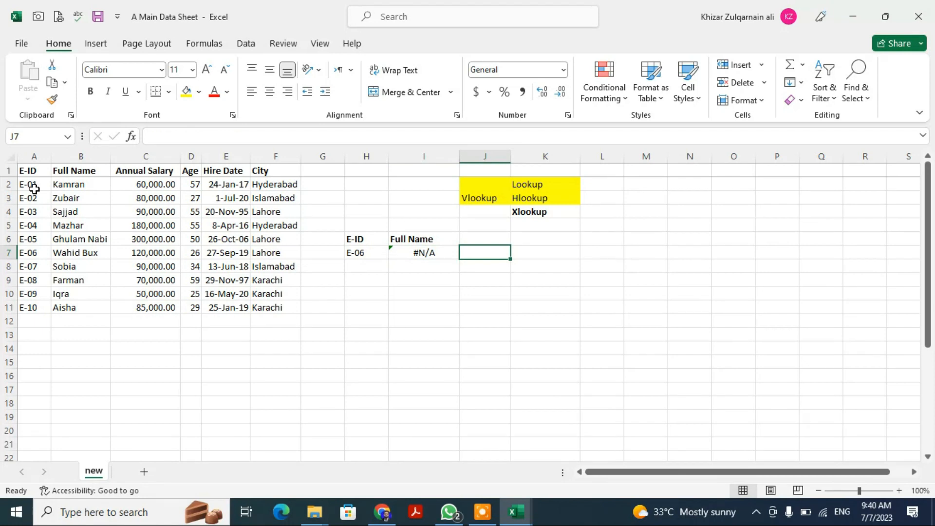
key("Right")
key("Right")
key("Up")
key("Up")
key("Up")
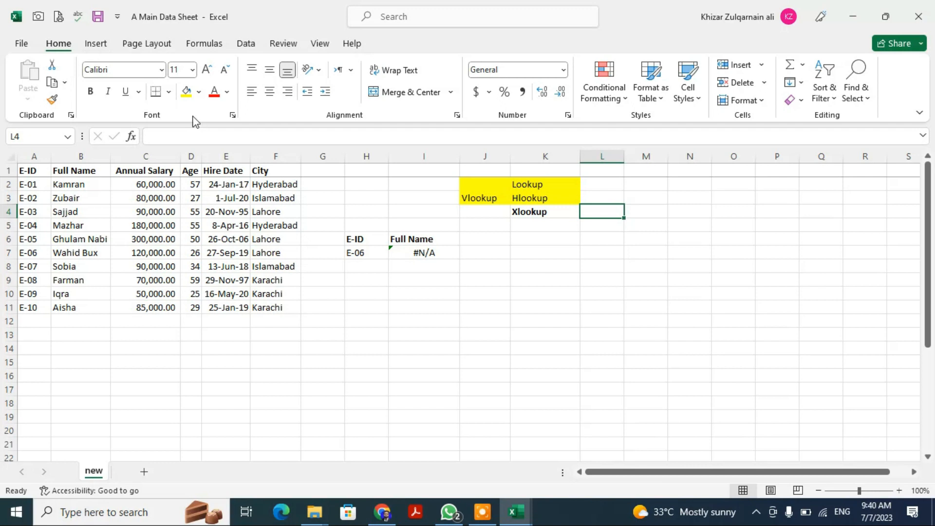
left_click_drag(488, 183, 543, 192)
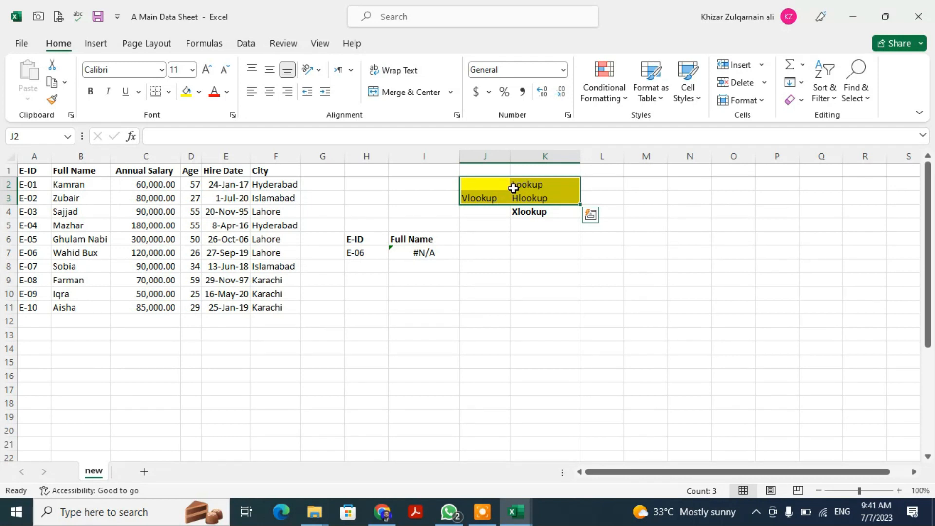
- Start an XLOOKUP formula in I7 under Full Name with the E-ID cell H7 as the lookup value
left_click(408, 253)
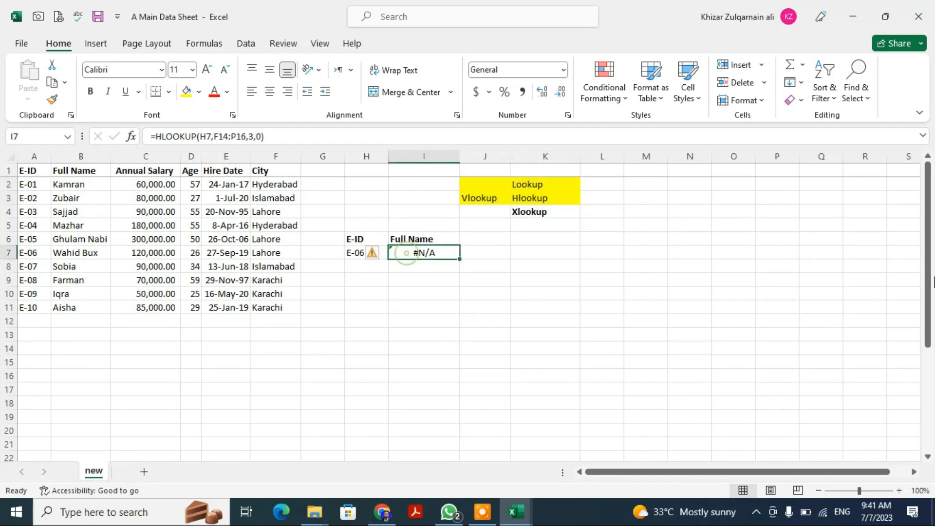
type("=xlookup")
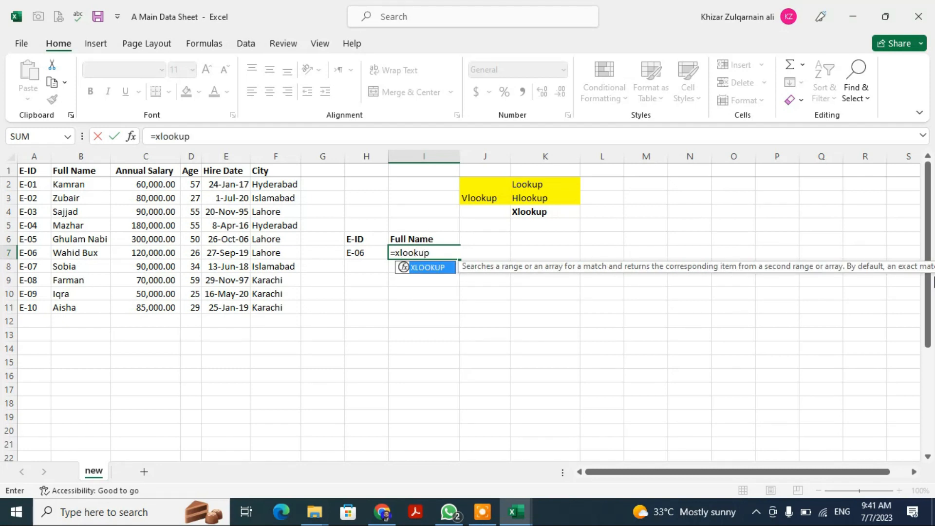
type("(")
key("Left")
key("Left")
key("Left")
key("Left")
key("Left")
key("Left")
key("Left")
key("Left")
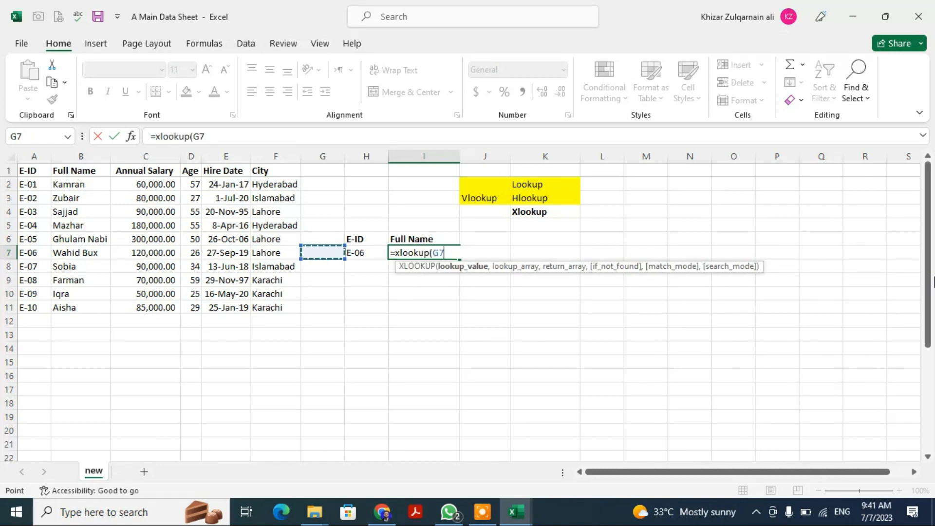
key("Right")
key("Right")
key("Right")
key("Right")
key("Right")
key("Right")
key("Right")
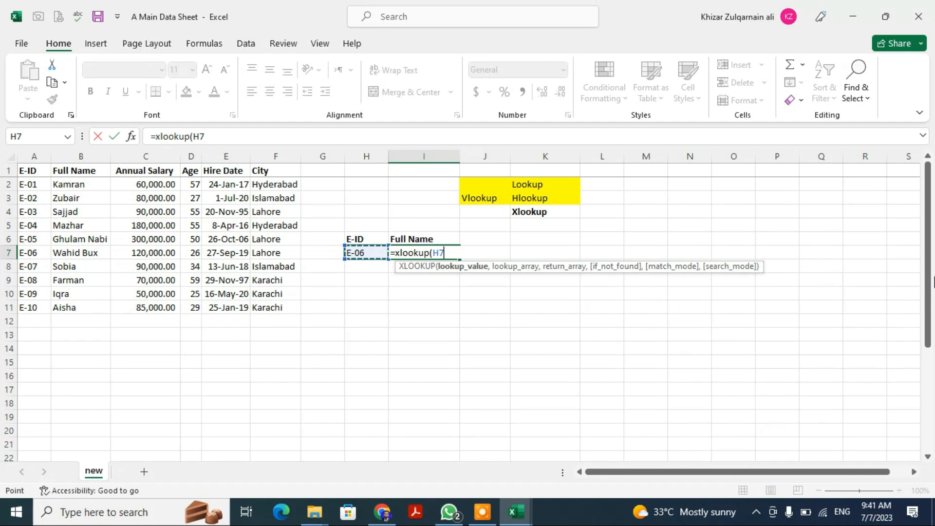
- Set the XLOOKUP lookup array to the E-ID range A2:A11
type(",")
key("Left")
key("Left")
key("Left")
key("Left")
key("Left")
key("Left")
key("Left")
key("Left")
key("Up")
key("Up")
key("Up")
key("Up")
key("Up")
key("Up")
key("Down")
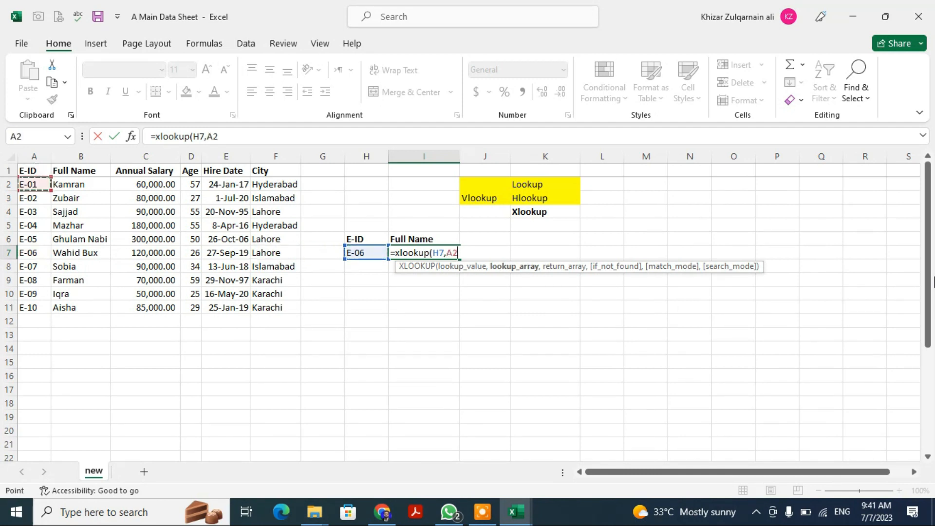
key("ctrl+shift+Down")
- Set the XLOOKUP return array to the full employee data A2:F11 and enter the formula in I7
type(",")
key("Left")
key("Left")
key("Left")
key("Up")
key("Up")
key("Up")
key("Up")
key("Up")
key("Up")
key("Left")
key("Left")
key("Left")
key("Left")
key("Left")
key("Down")
key("ctrl+shift+Right")
key("ctrl+shift+Down")
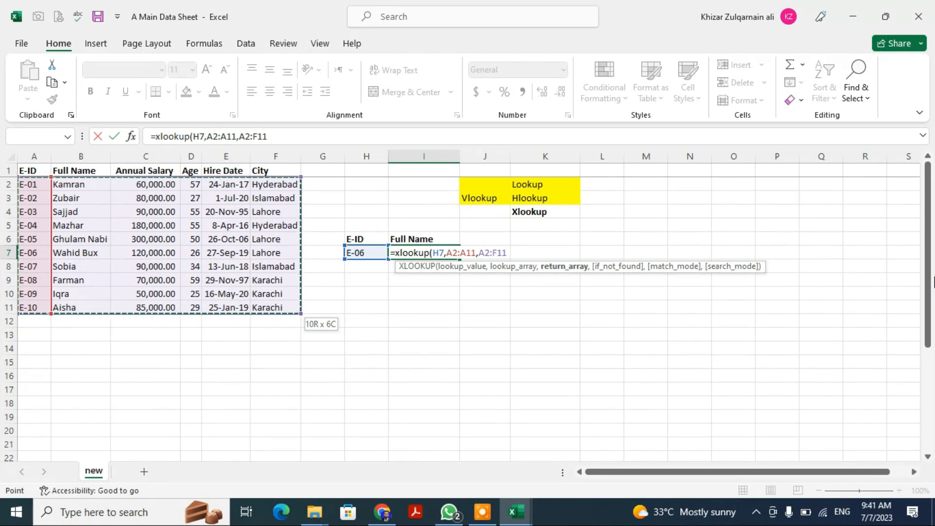
key("Return")
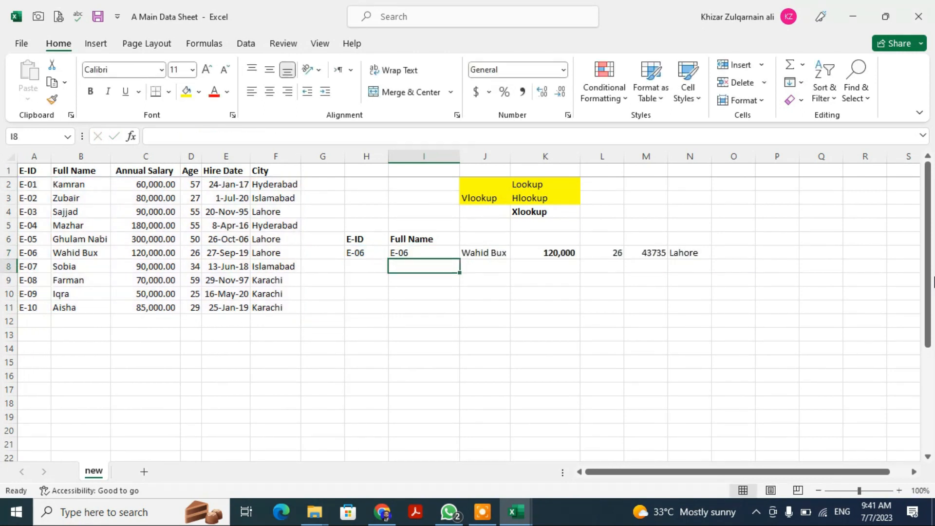
- Examine the cells across I7:N7 filled by the XLOOKUP formula, from the E-ID through to the city
key("Up")
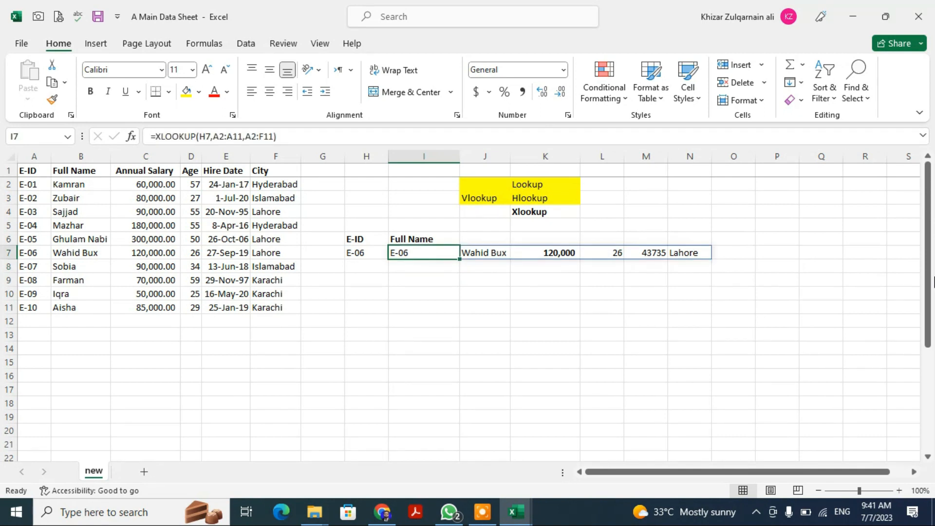
key("Right")
key("Right")
key("Right")
key("Right")
key("Right")
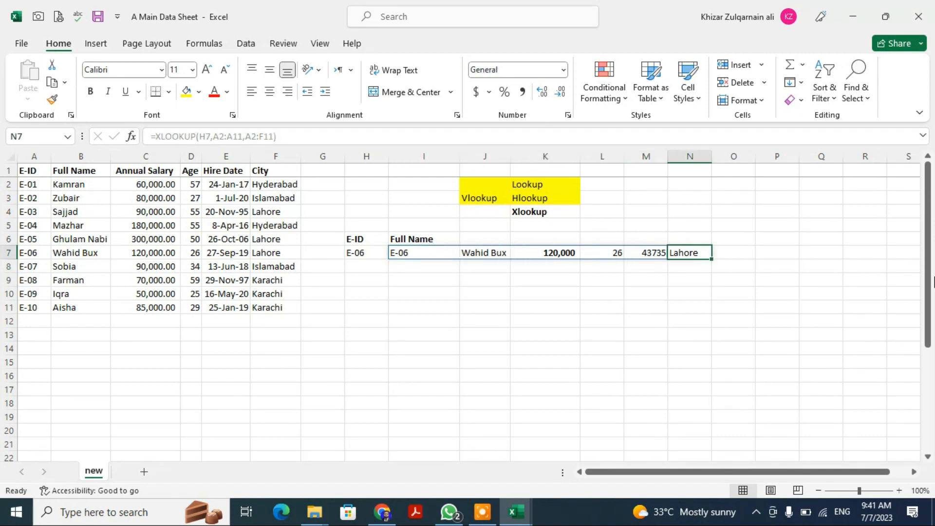
key("Left")
key("Left")
key("Left")
key("Left")
key("Left")
key("Left")
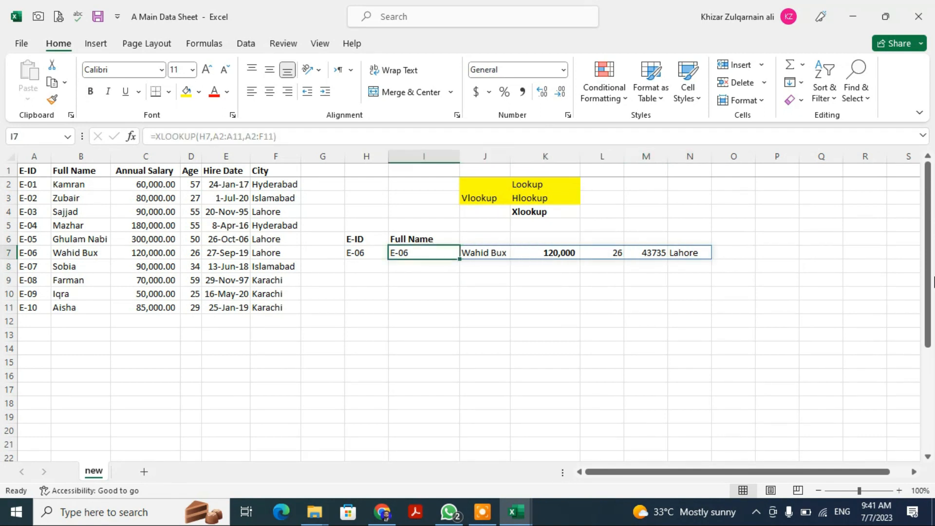
key("Right")
key("Right")
key("Right")
key("Right")
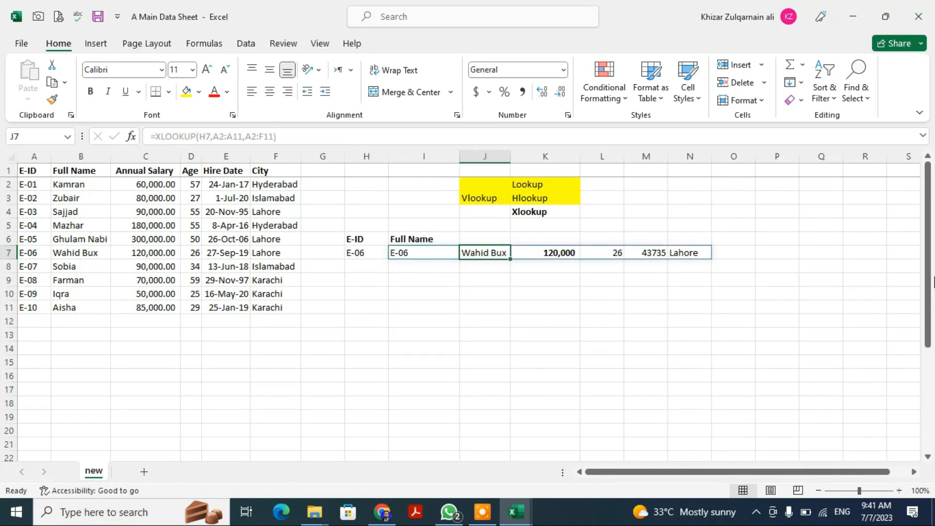
key("Left")
key("Left")
key("Left")
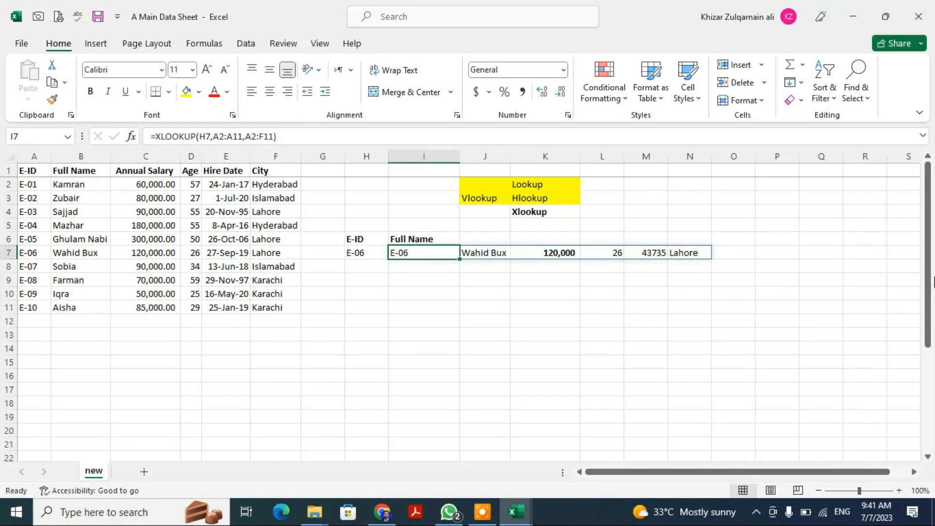
key("F2")
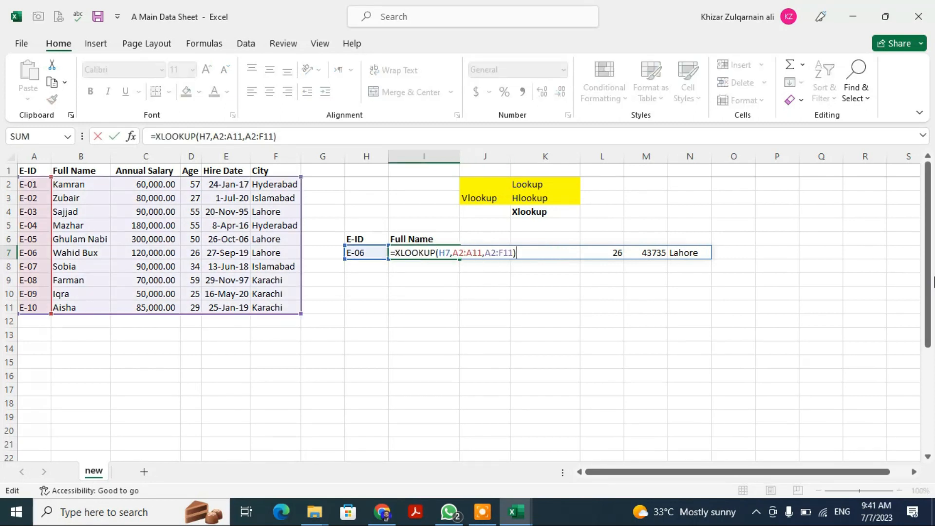
key("Left")
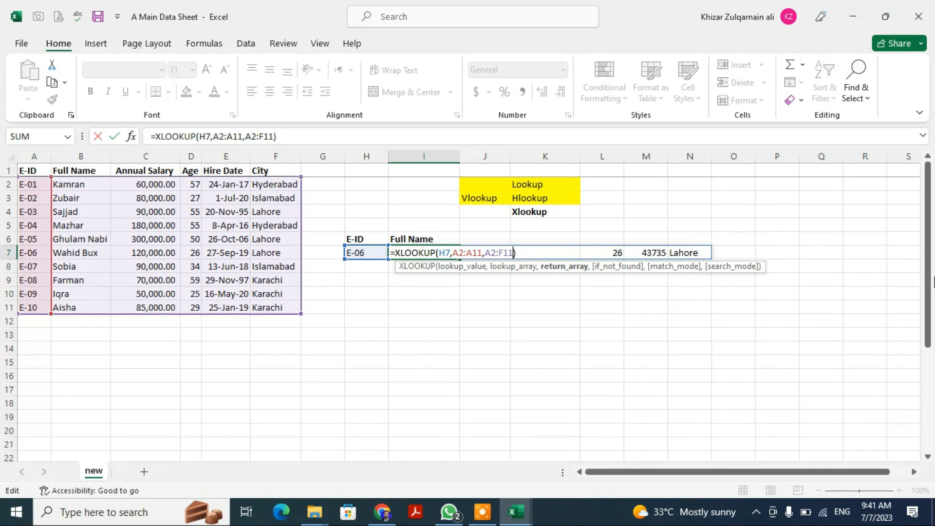
type(",")
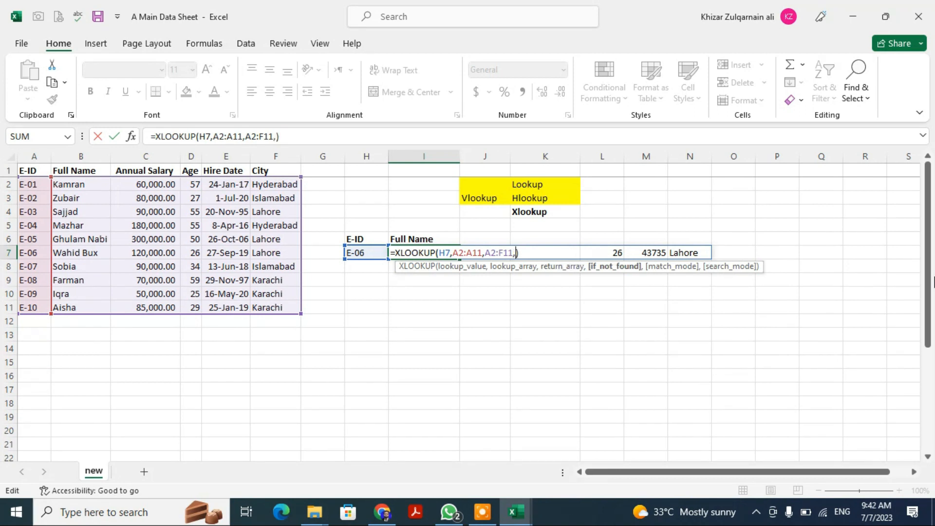
key("Escape")
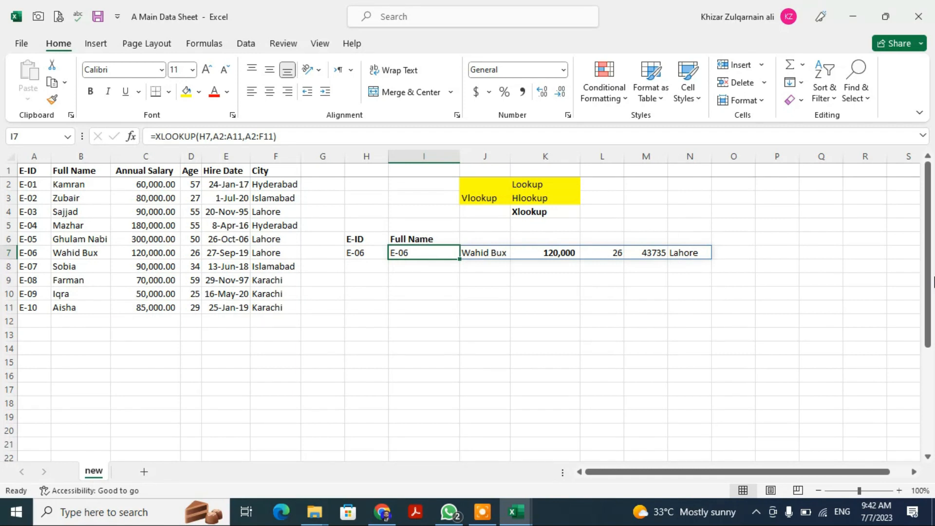
key("F2")
key("BackSpace")
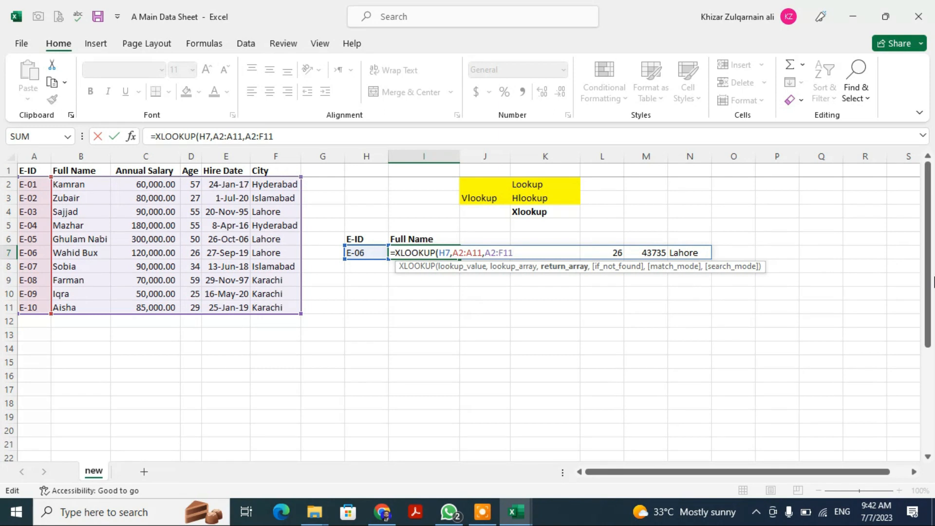
key("ctrl+Return")
- Clear the XLOOKUP formula and its spilled cells in I7:N7
key("ctrl+shift+Right")
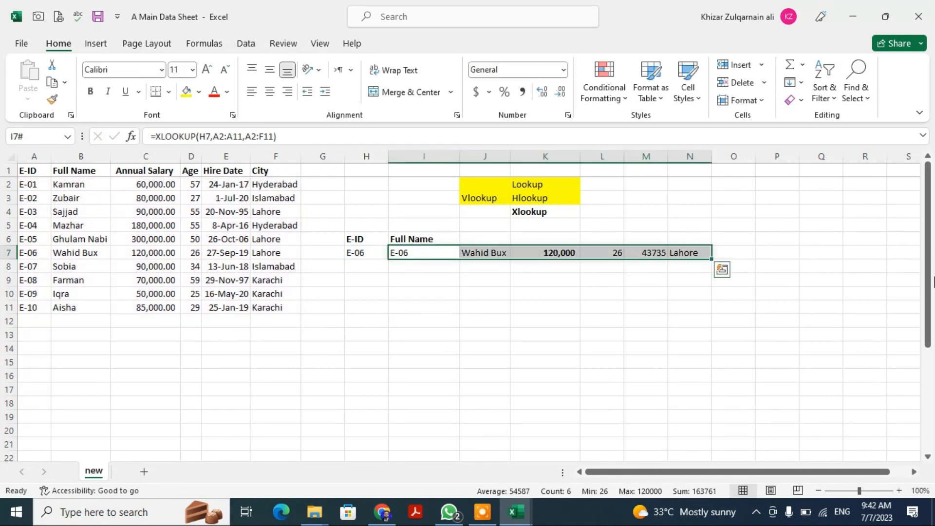
key("Delete")
key("shift+BackSpace")
- Begin a new XLOOKUP formula in the empty cell I7 using H7 as the lookup value
type("=")
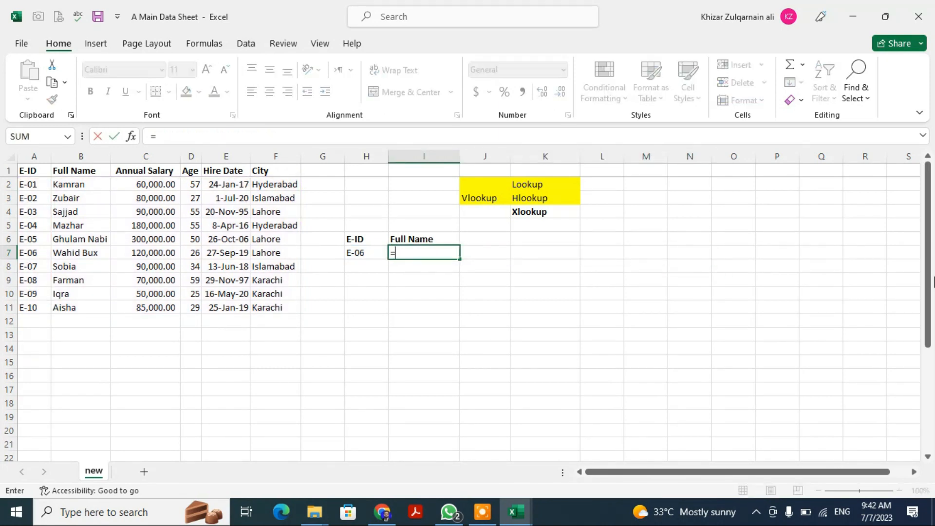
type("xlookup ")
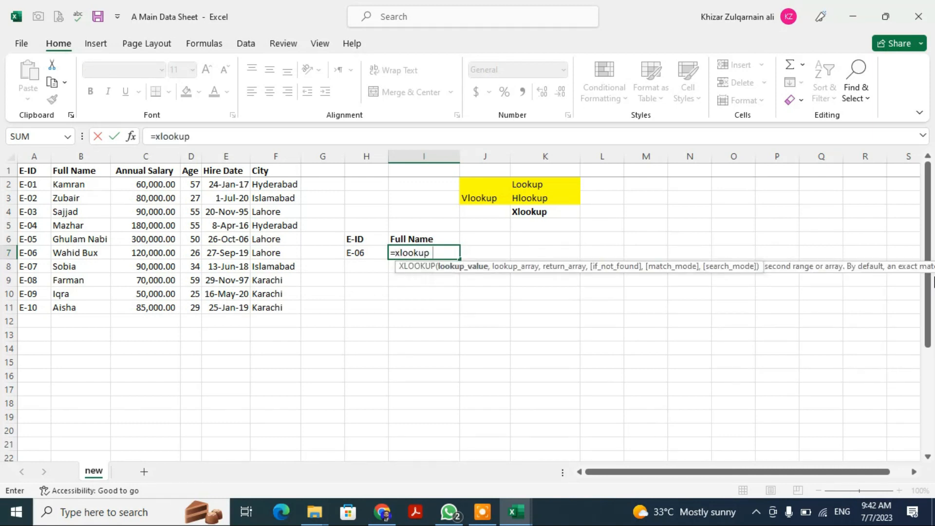
type("(")
key("Left")
type(",")
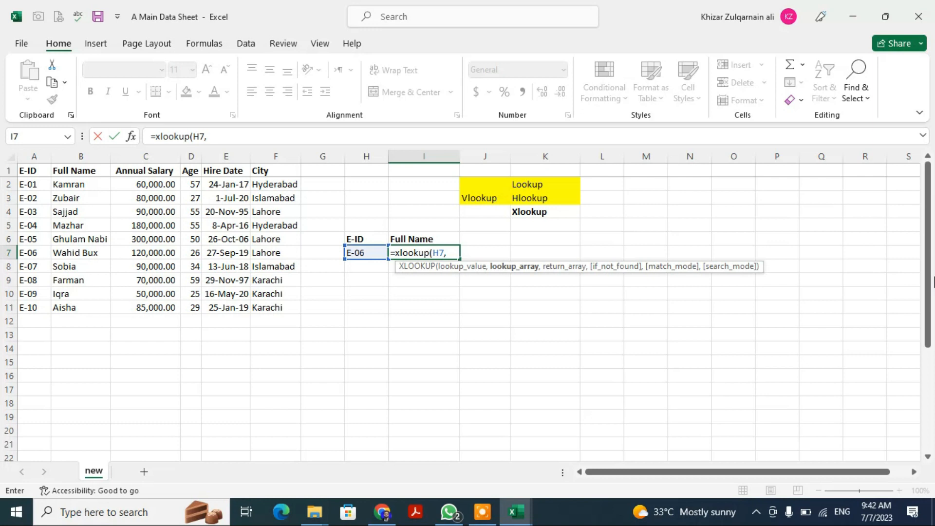
- Use the E-ID column range A2:A11 as the lookup array of the new XLOOKUP formula
key("Left")
key("Left")
key("Left")
key("Left")
key("Left")
key("Left")
key("Left")
key("Left")
key("ctrl+Up")
key("Down")
key("ctrl+shift+Down")
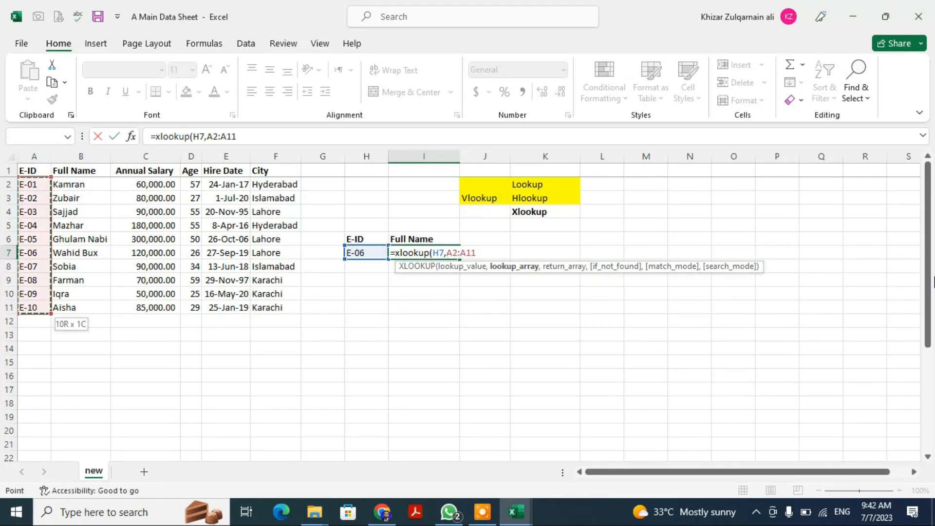
- Set the return array of the formula in I7 to A2:F11 and continue to the if_not_found argument
type(",")
key("Left")
key("Left")
key("Up")
key("Left")
key("Left")
key("ctrl+Left")
key("ctrl+Up")
key("Down")
key("ctrl+shift+Right")
key("ctrl+shift+Down")
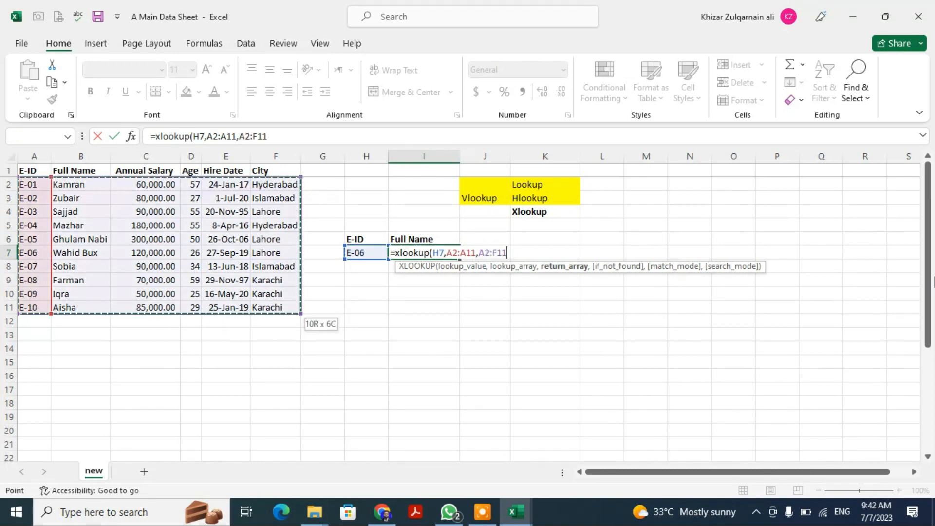
type(",")
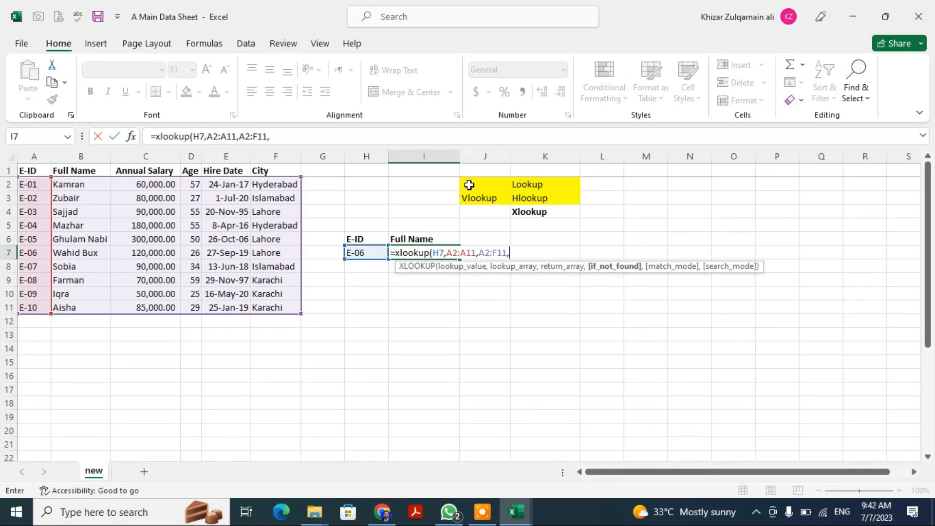
left_click_drag(488, 193, 543, 196)
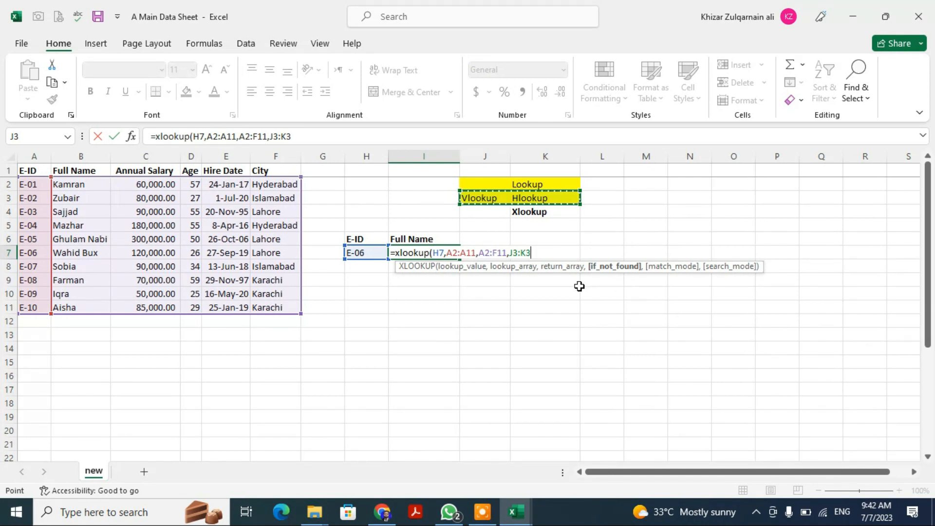
key("BackSpace")
key("BackSpace")
key("BackSpace")
key("BackSpace")
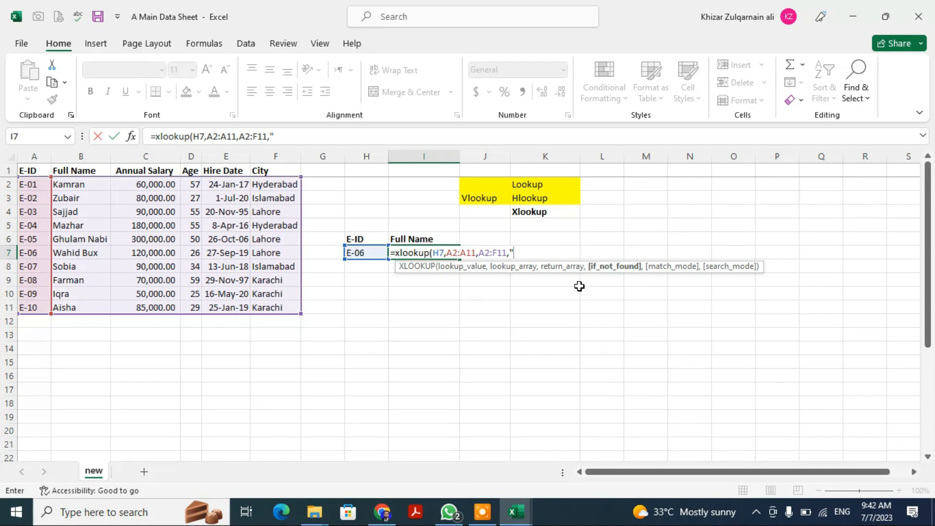
- Set the if_not_found argument to "missing" and enter the completed XLOOKUP formula in I7
type("missing")
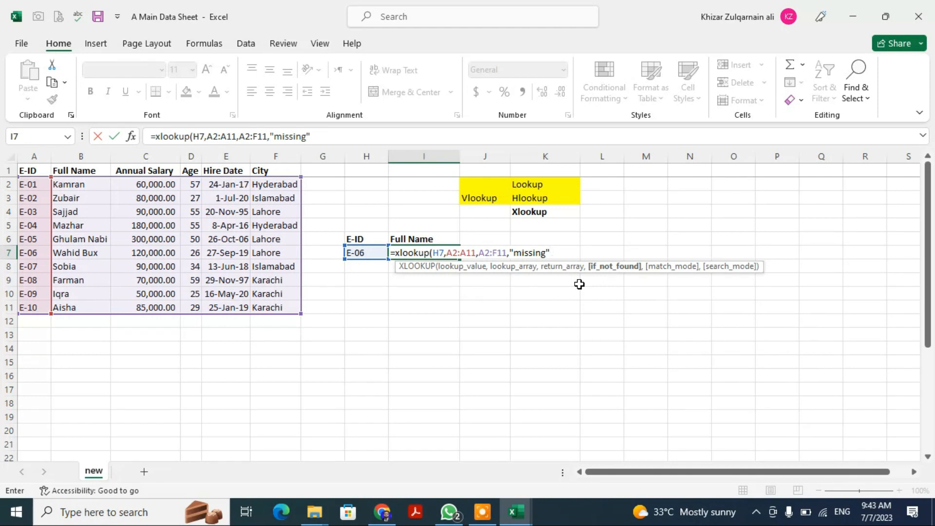
type("\")")
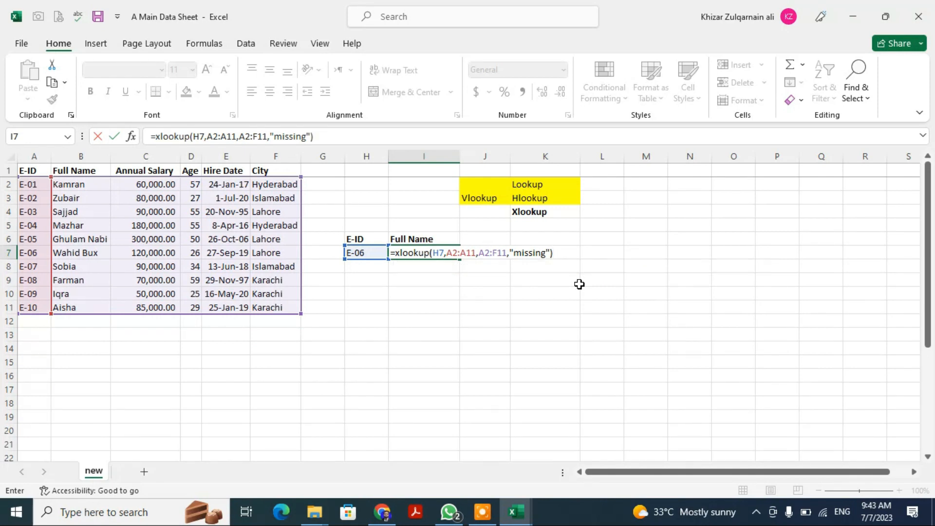
key("Return")
key("Up")
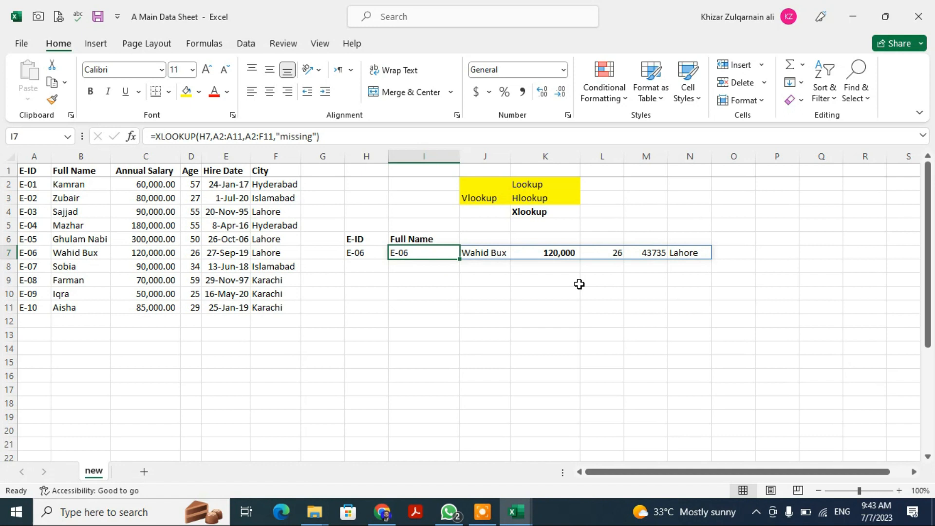
- Append 545 to the E-ID in H7 to test the formula with an ID outside the employee list
key("Right")
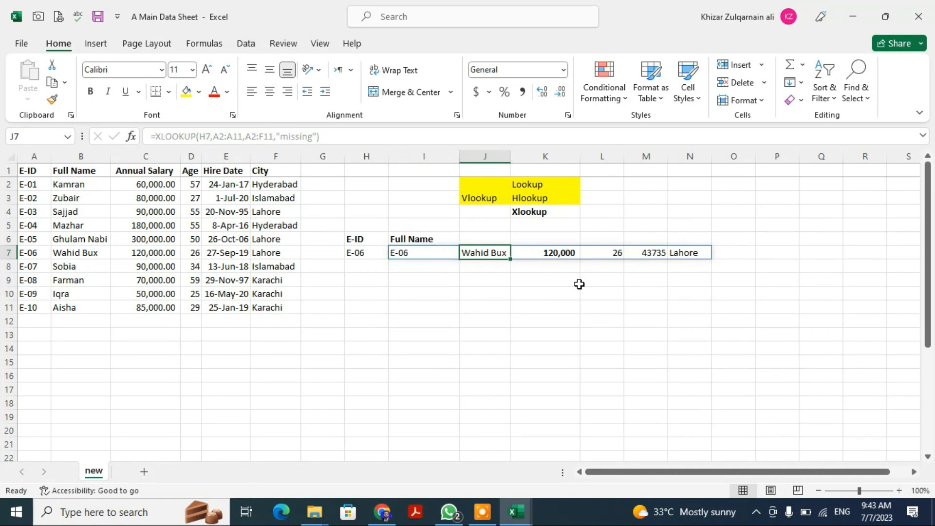
key("Left")
key("Left")
key("Right")
key("Left")
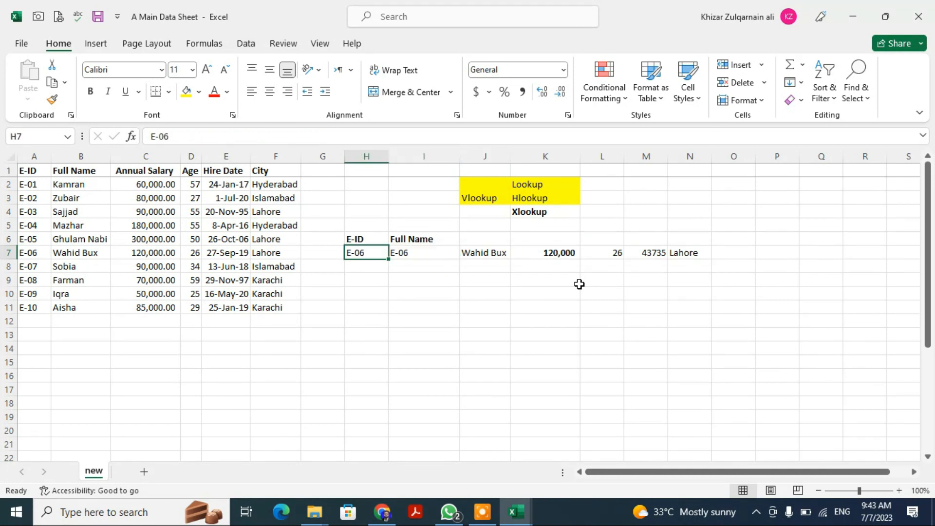
key("F2")
type("545")
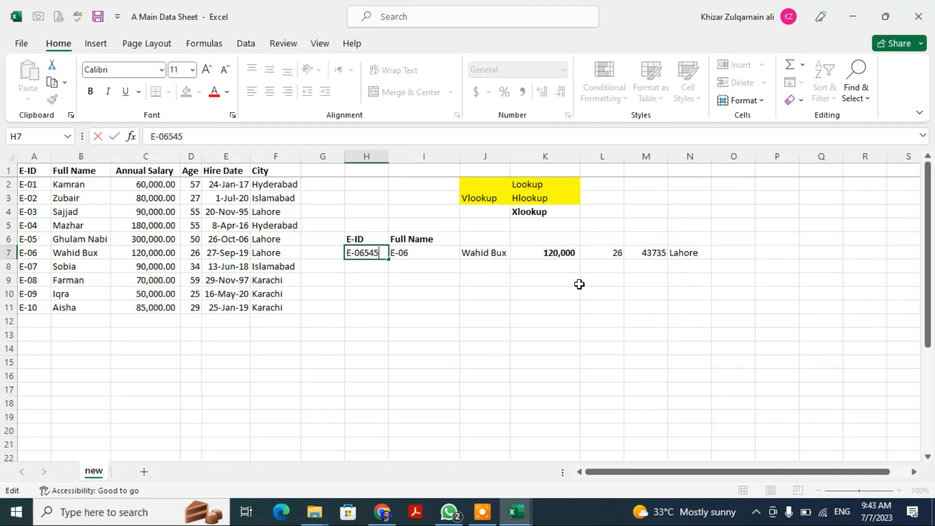
key("Return")
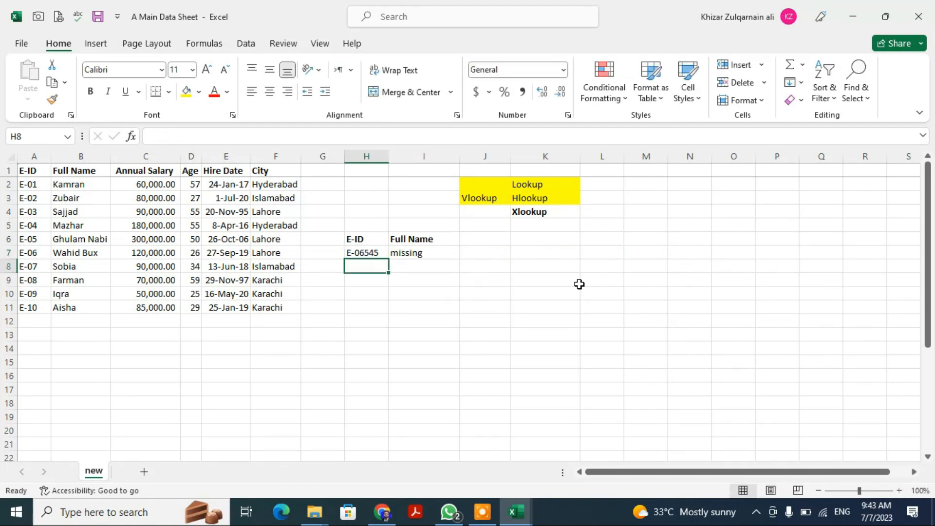
- Add match mode 0 (Exact match) after "missing" in the XLOOKUP formula in I7
key("Right")
key("Up")
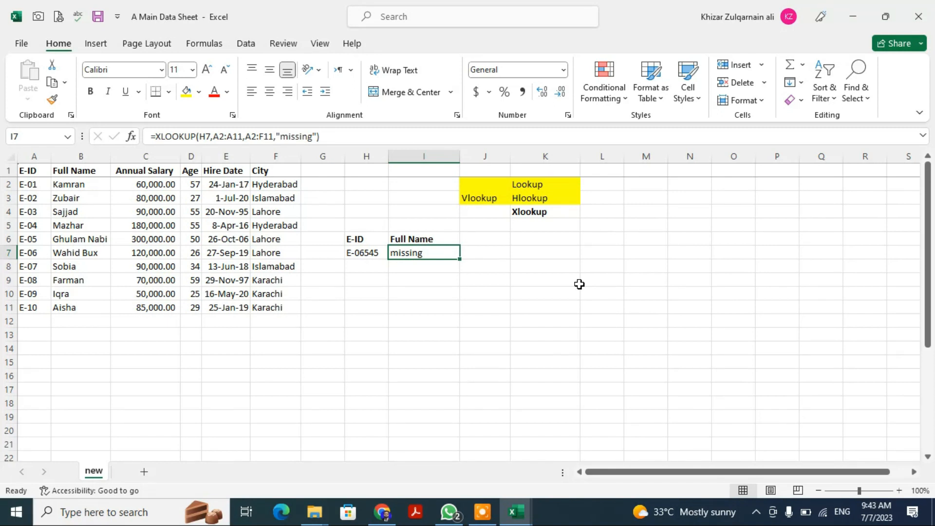
key("F2")
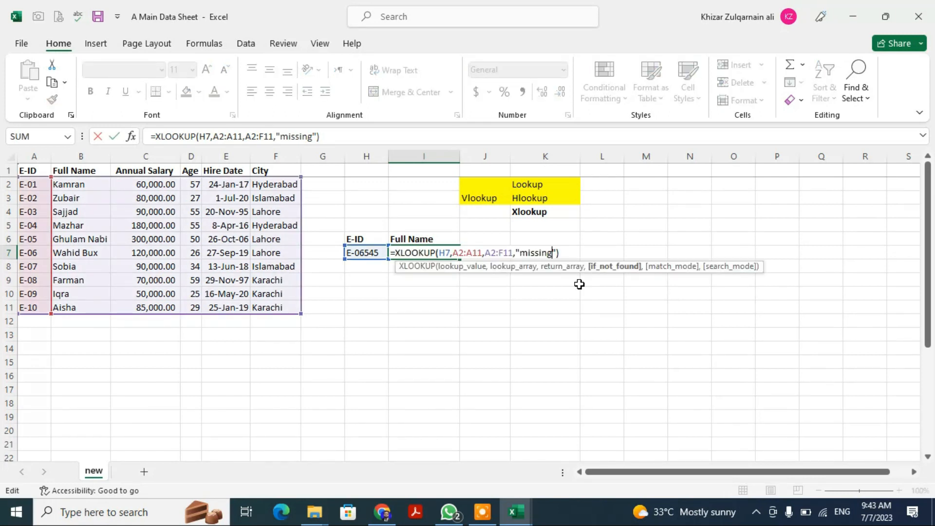
type(",")
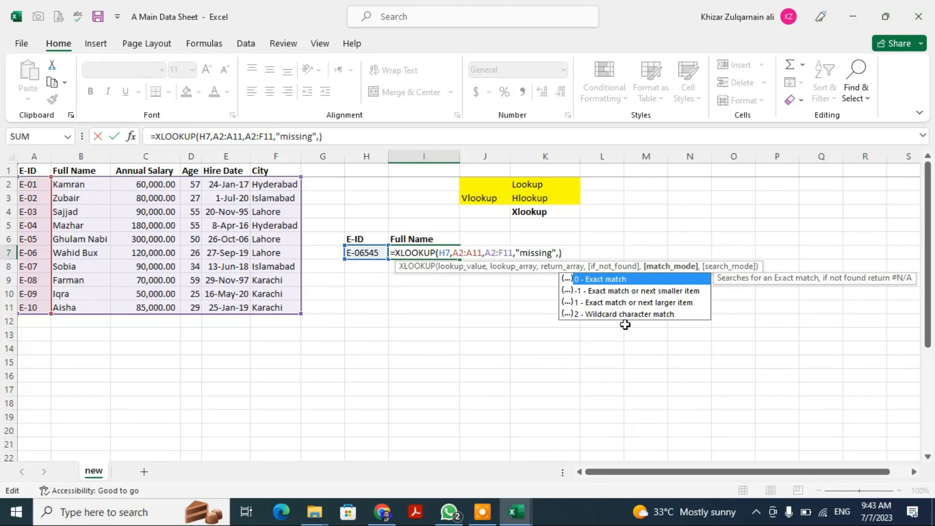
type("0")
key("Return")
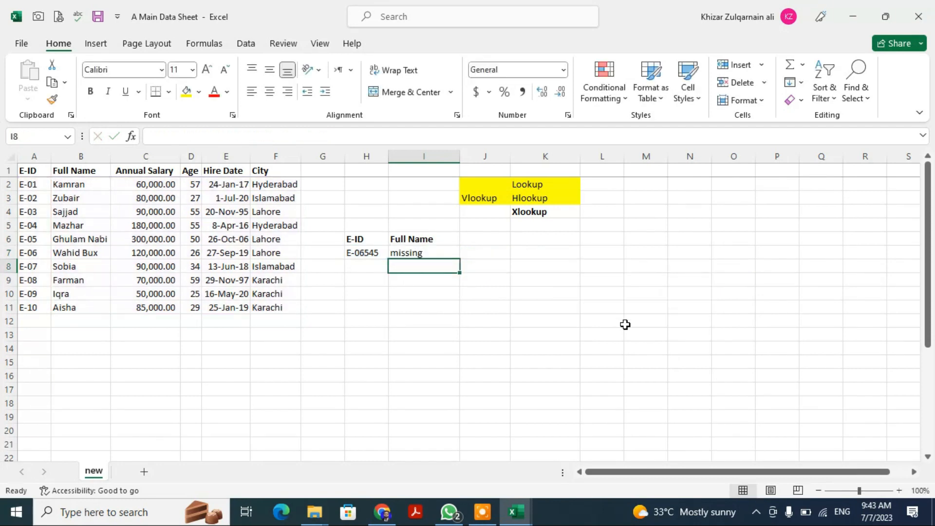
key("Up")
key("Left")
key("Left")
key("Left")
key("Left")
key("Left")
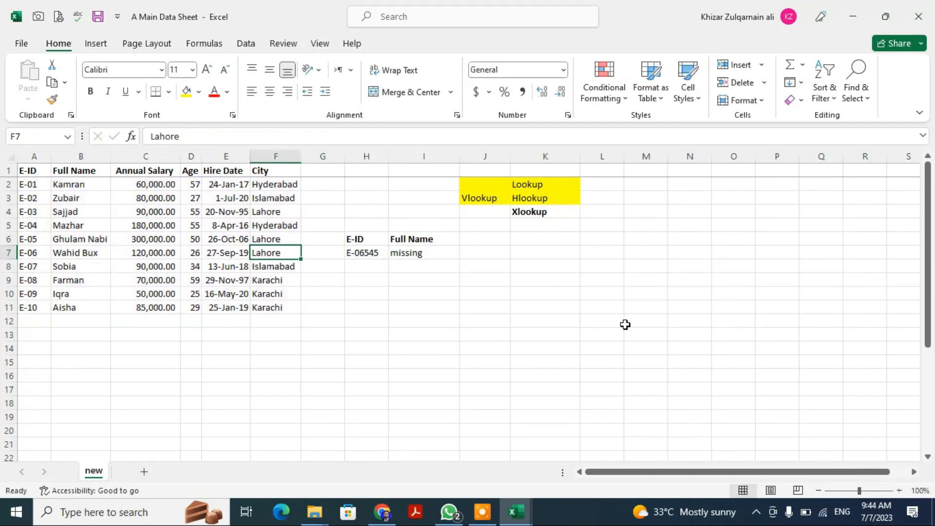
key("Down")
key("Left")
key("Left")
key("Left")
key("Down")
key("ctrl+c")
key("Right")
key("Right")
key("Right")
key("Right")
key("Up")
key("Up")
key("Right")
key("Right")
key("Right")
key("Right")
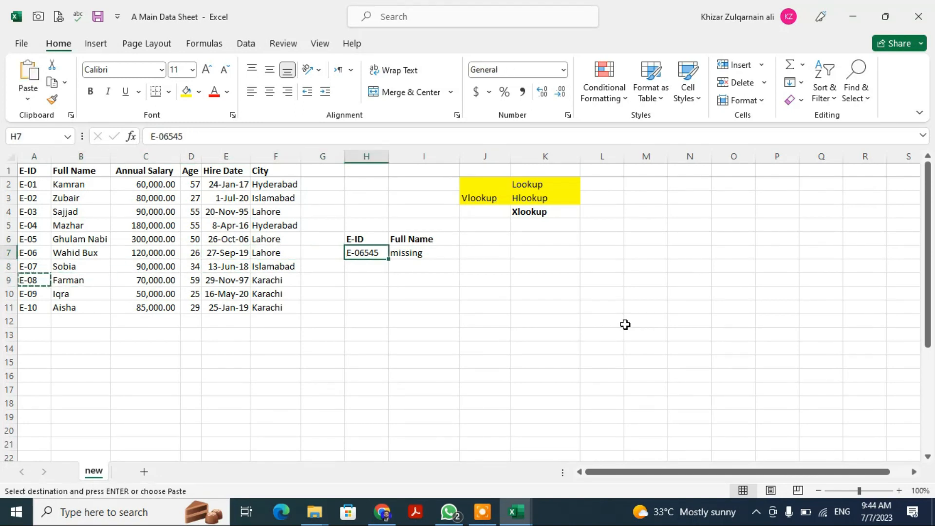
key("Escape")
key("Left")
key("Right")
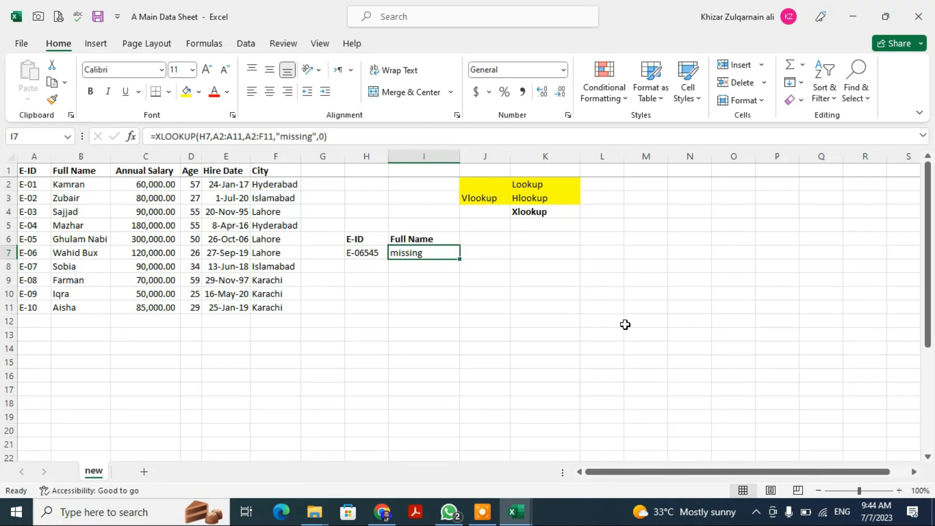
- Copy the E-ID E-08 from A9 into the lookup cell H7
key("Left")
key("Left")
key("Home")
key("Down")
key("Down")
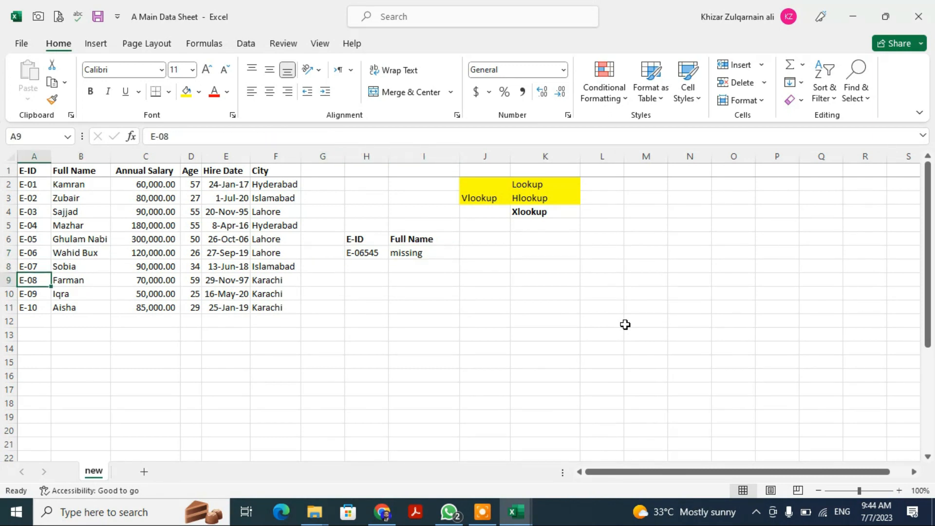
key("ctrl+c")
key("Right")
key("Right")
key("Right")
key("Right")
key("Right")
key("Right")
key("Right")
key("Right")
key("Up")
key("Left")
key("Up")
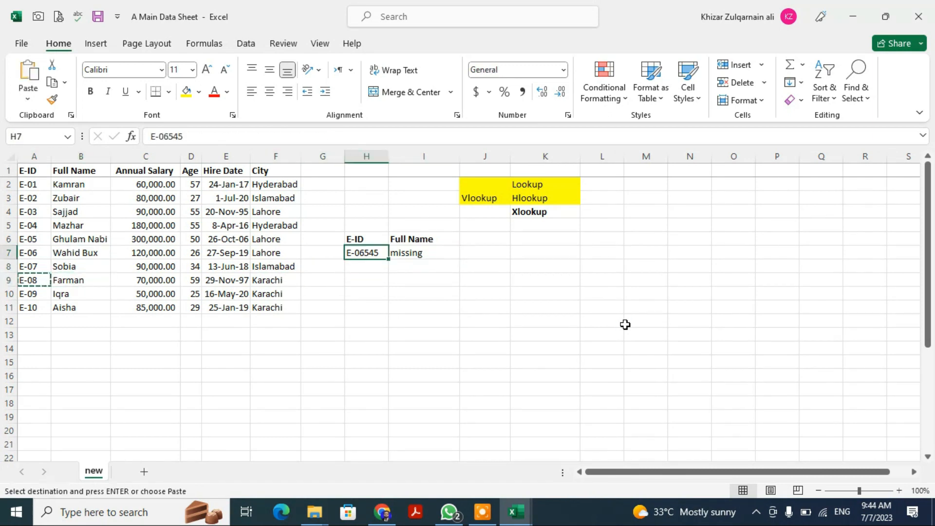
key("Return")
key("Right")
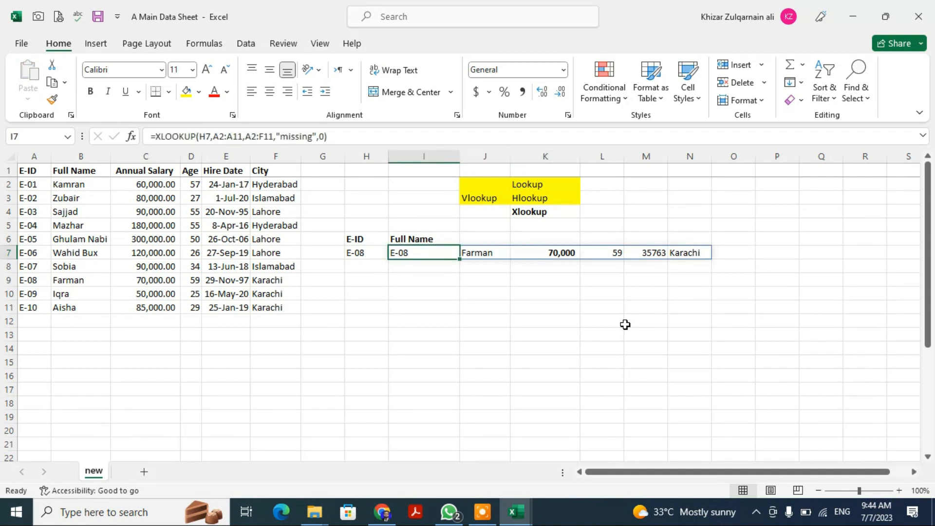
key("F2")
key("Left")
key("Left")
key("Left")
key("Left")
key("Left")
key("Left")
key("Left")
key("Left")
key("Left")
key("Left")
key("Left")
key("Left")
key("Left")
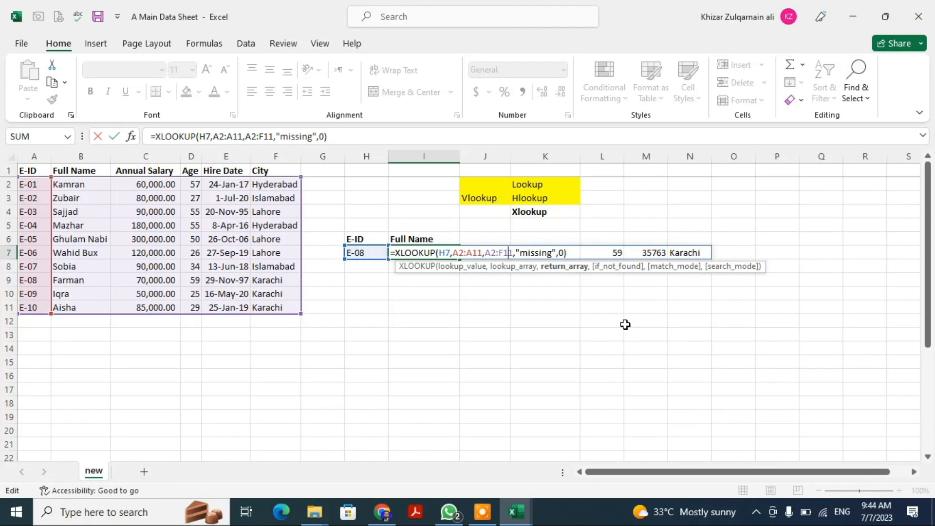
key("Escape")
- Start a new XLOOKUP formula in I7 with lookup value H7 and lookup array A2:A11
type("=")
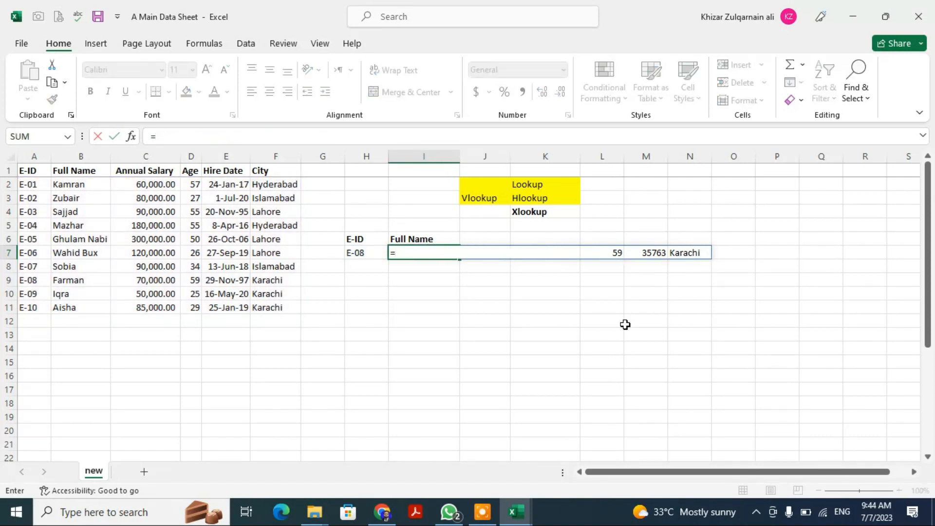
type("xlookup")
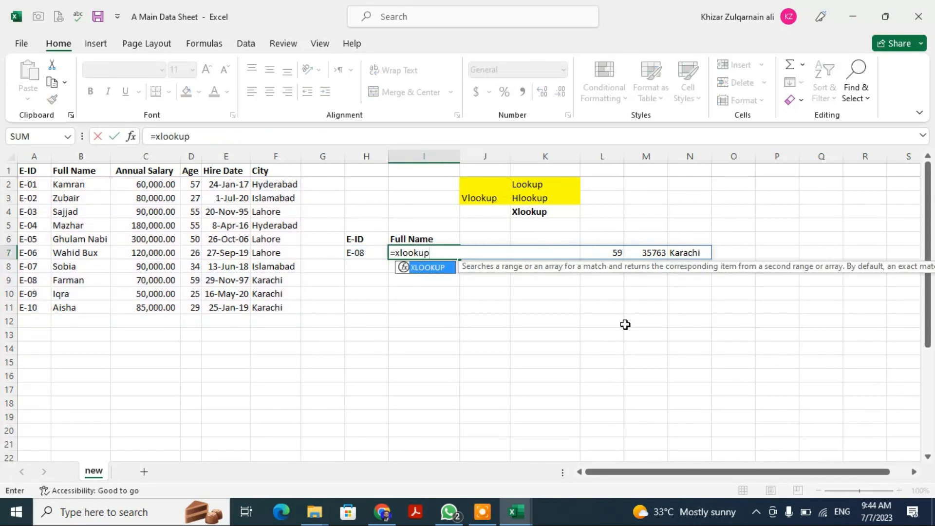
type("(")
key("Left")
type(",")
key("Left")
key("Left")
key("Left")
key("Left")
key("Left")
key("Left")
key("Left")
key("Left")
key("ctrl+Up")
key("Down")
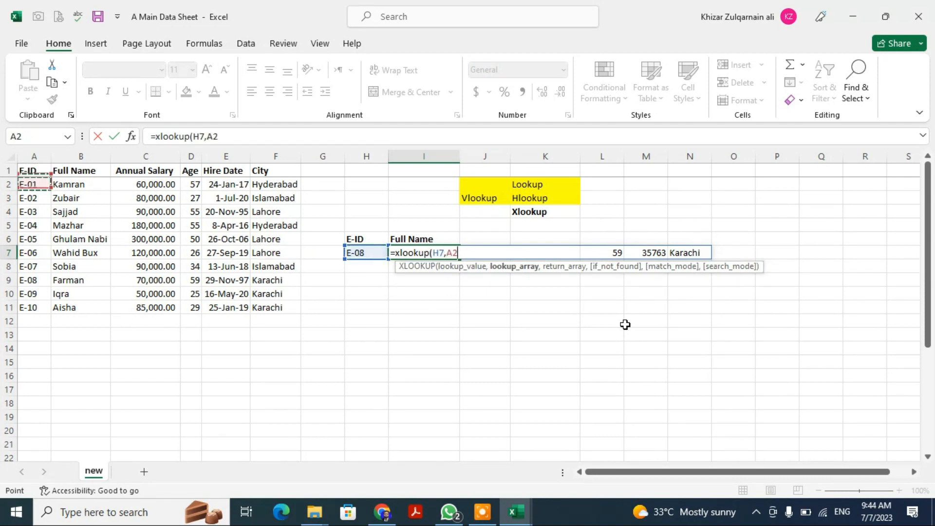
key("ctrl+shift+Down")
type(",")
- Complete the XLOOKUP in I7 with return array C2:C11, if_not_found text "missing" and match mode 0
key("Up")
key("Left")
key("Left")
key("Left")
key("Left")
key("Left")
key("Left")
key("ctrl+Up")
key("Down")
key("ctrl+shift+Down")
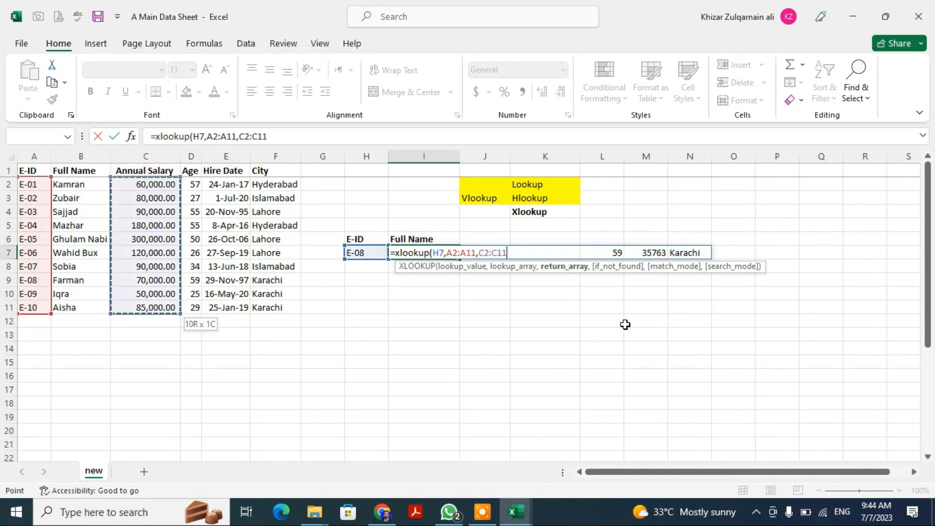
type(",")
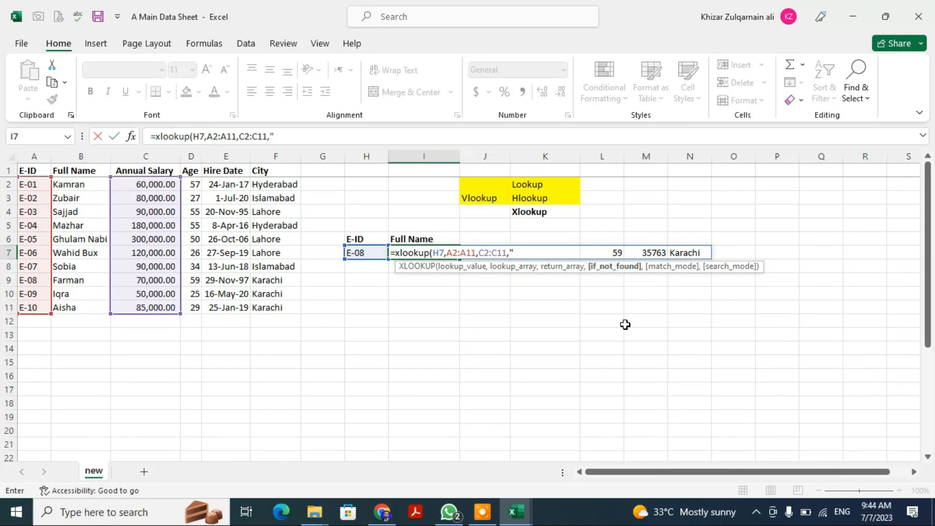
type("\"missing\",")
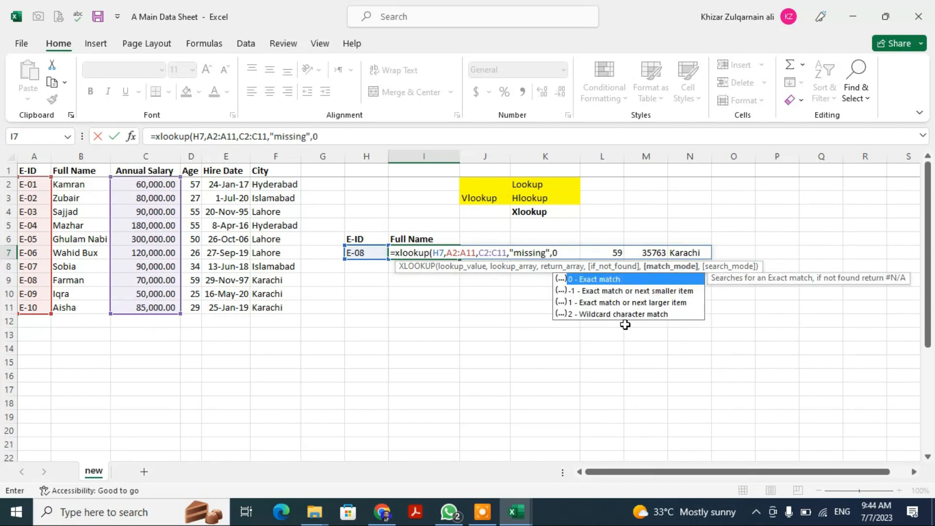
type("0")
key("Return")
- Move the E-ID column between the Annual Salary and Age columns
key("Up")
key("Left")
key("Left")
key("Left")
key("Left")
key("Left")
key("Left")
key("Left")
key("Left")
key("ctrl+space")
key("ctrl+c")
key("Right")
key("Right")
key("Right")
key("ctrl+space")
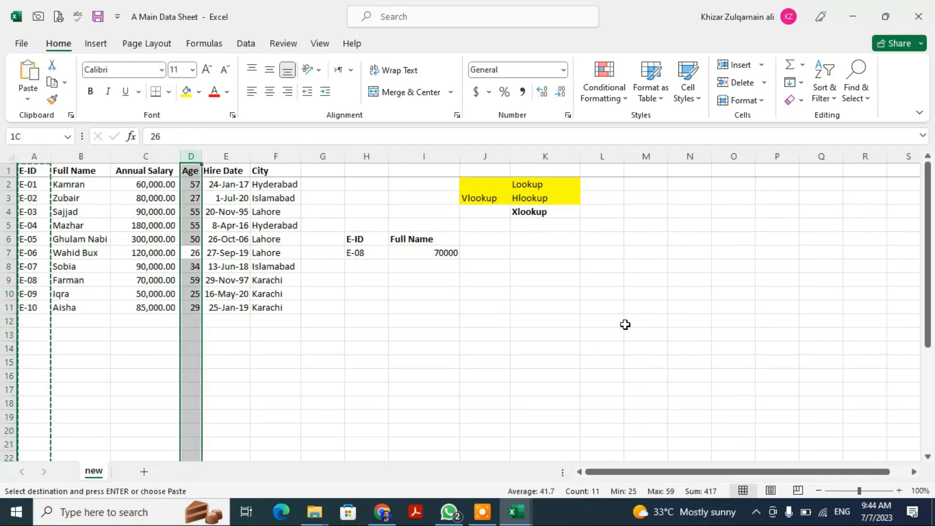
key("ctrl+shift+plus")
- Examine the row 5 cells on either side of E-04 in the moved E-ID column
key("Down")
key("Down")
key("Down")
key("Down")
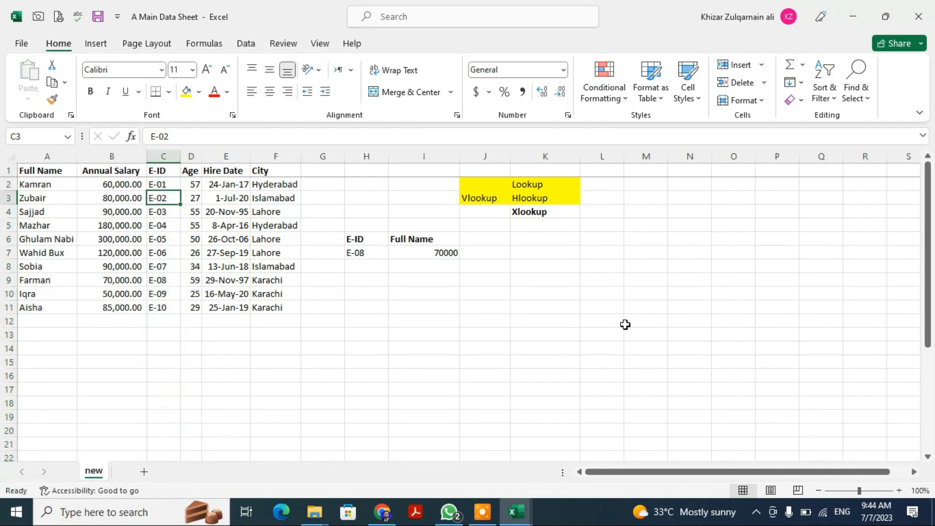
key("shift+Right")
key("shift+Right")
key("shift+Right")
key("shift+Right")
key("shift+Right")
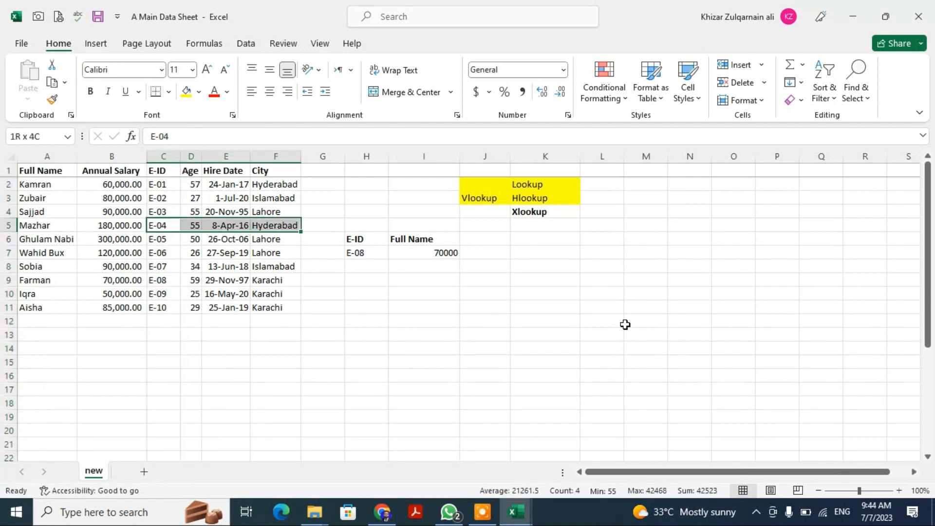
key("shift+BackSpace")
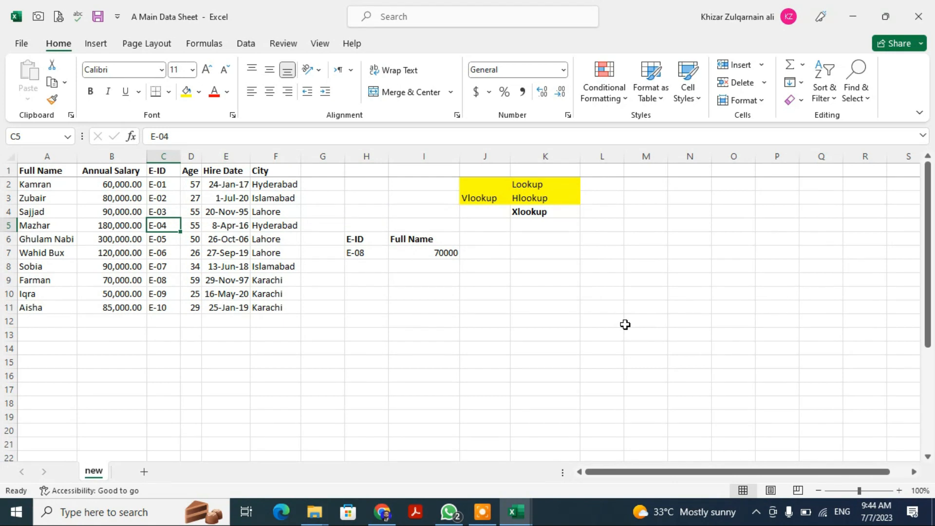
key("shift+Right")
key("shift+Right")
key("shift+Right")
key("Left")
key("Right")
key("shift+Left")
key("shift+Left")
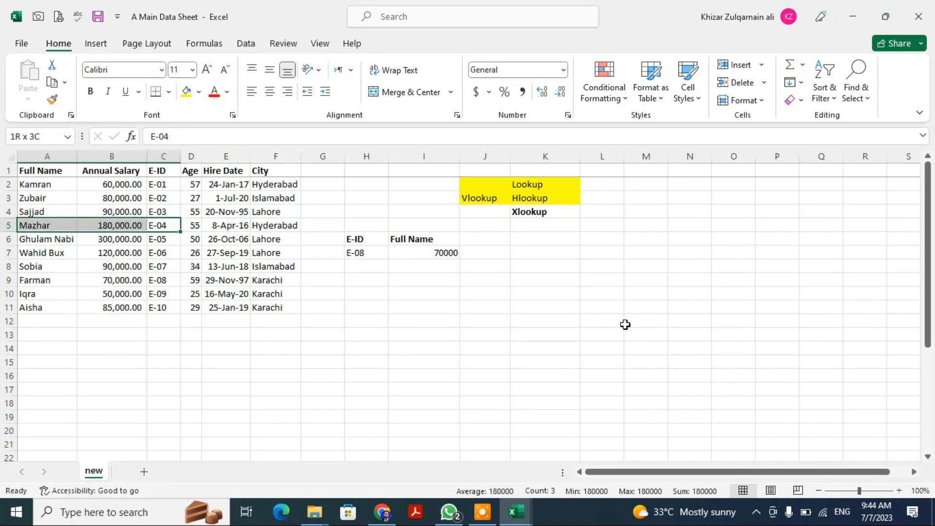
- Look through the E-ID column from its header down through the employee IDs
key("Up")
key("Up")
key("Up")
key("Up")
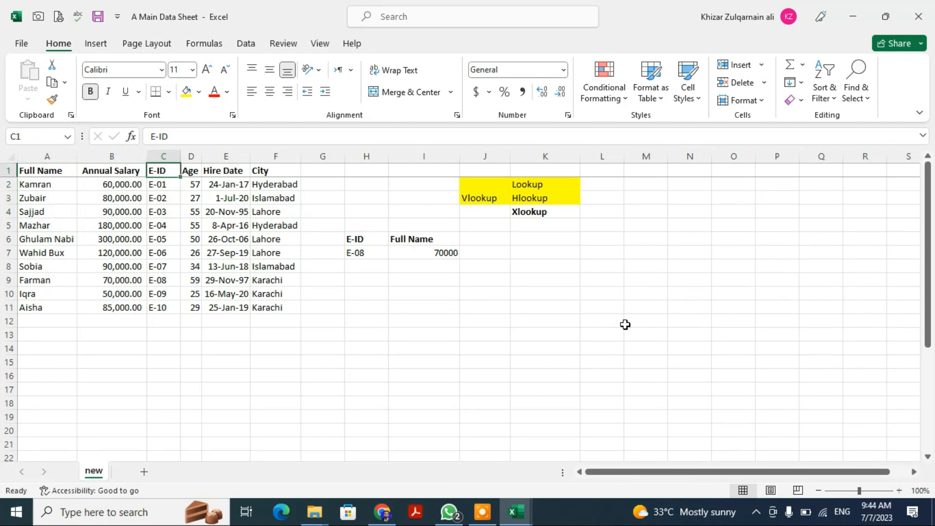
key("Down")
key("Down")
key("Down")
key("Down")
key("Down")
key("Down")
key("Down")
key("Down")
key("Down")
key("Up")
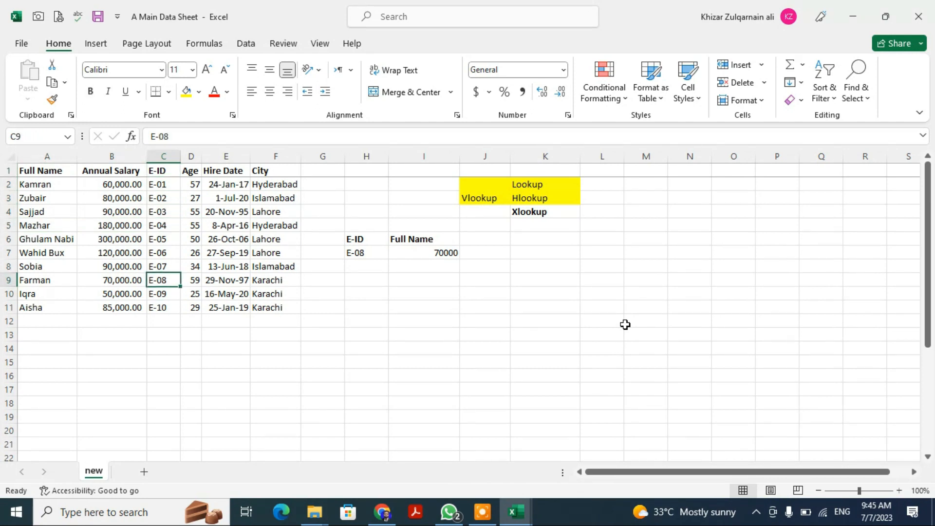
key("ctrl+Up")
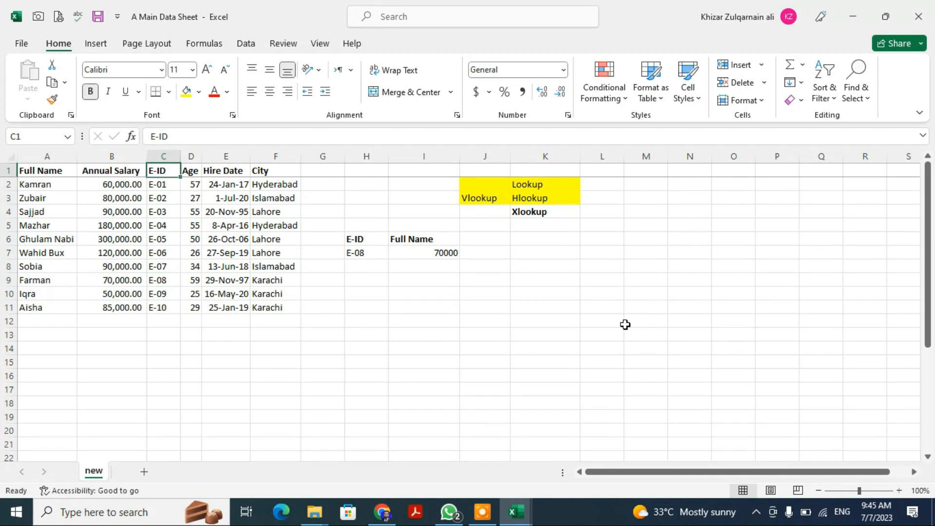
- Move the E-ID column between the Full Name and Annual Salary columns
key("Right")
key("Left")
key("Down")
key("Up")
key("Left")
key("Right")
key("ctrl+space")
key("ctrl+c")
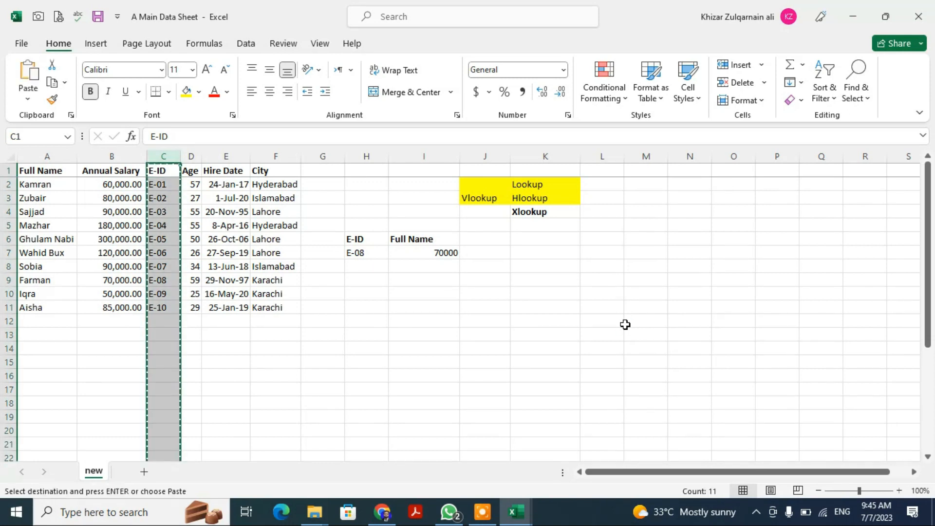
key("Left")
key("ctrl+shift+equal")
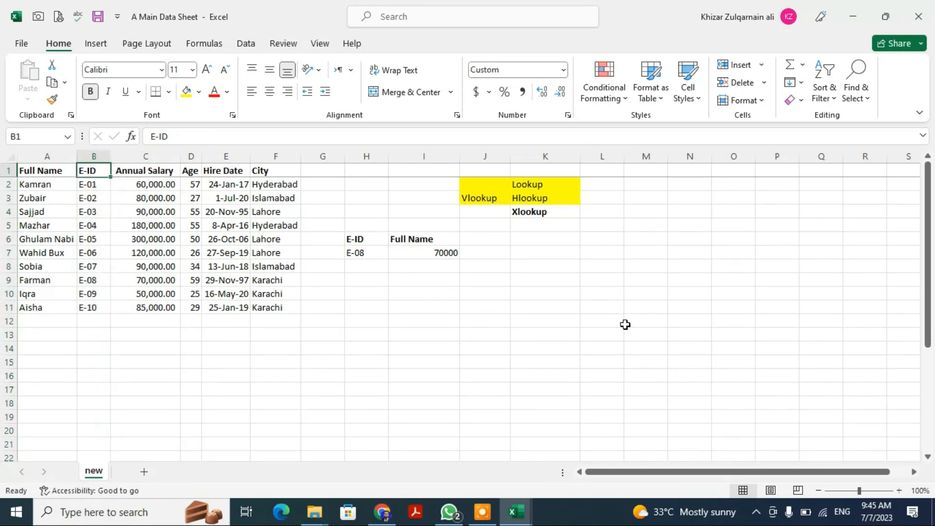
- Select and copy the E-ID, Annual Salary and Age data in B1:D11
key("shift+Right")
key("ctrl+shift+Down")
key("ctrl+c")
key("ctrl+q")
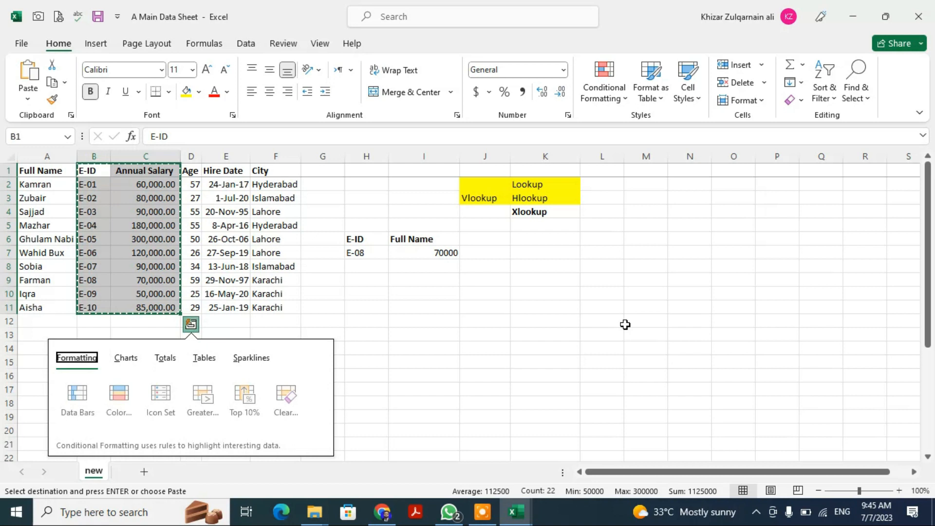
key("Escape")
key("shift+Right")
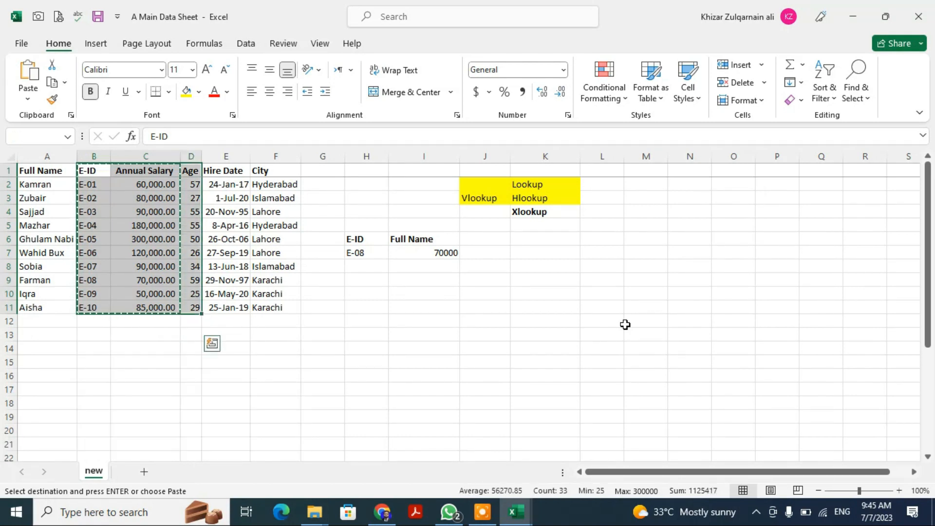
- Paste the copied data at F14 as transposed values
key("Down")
key("Down")
key("Down")
key("Down")
key("Down")
key("Down")
key("Down")
key("Right")
key("Right")
key("Right")
key("Right")
key("Down")
key("Down")
key("Down")
key("Down")
key("Down")
key("Down")
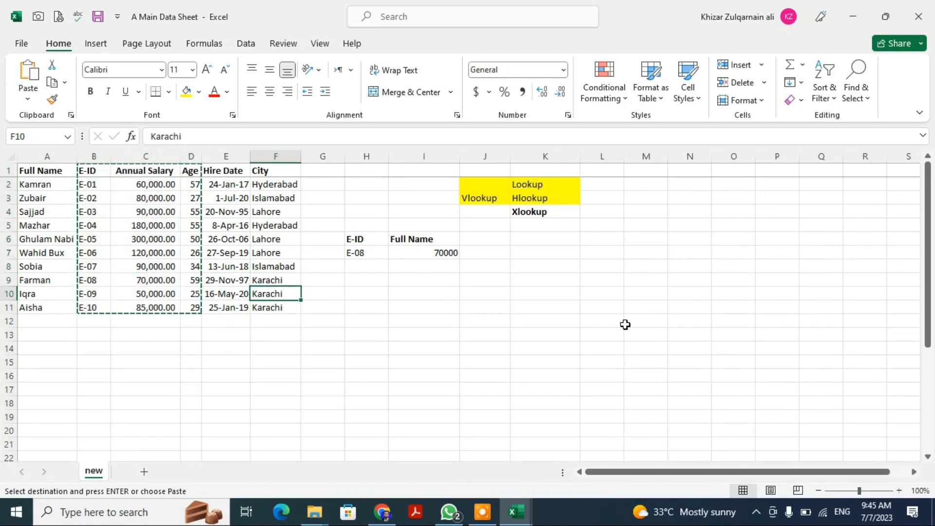
key("ctrl+alt+v")
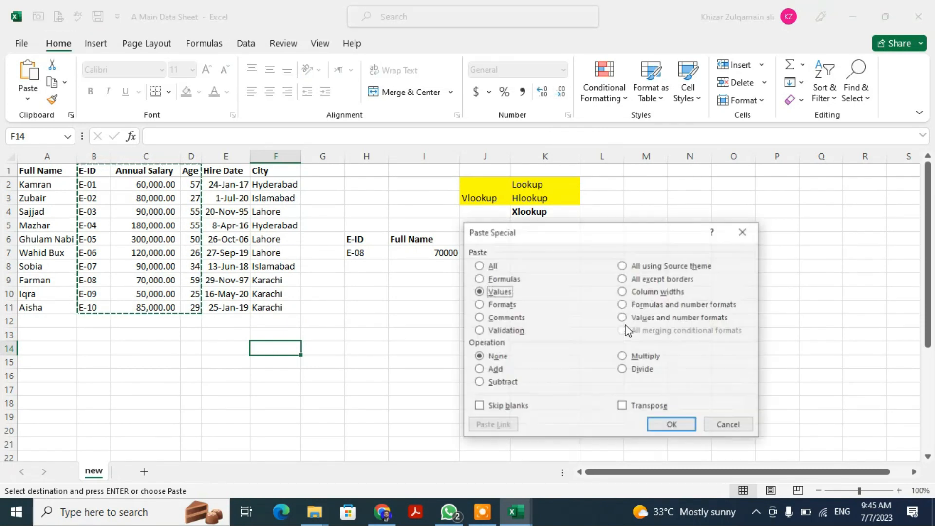
key("alt+e")
key("Return")
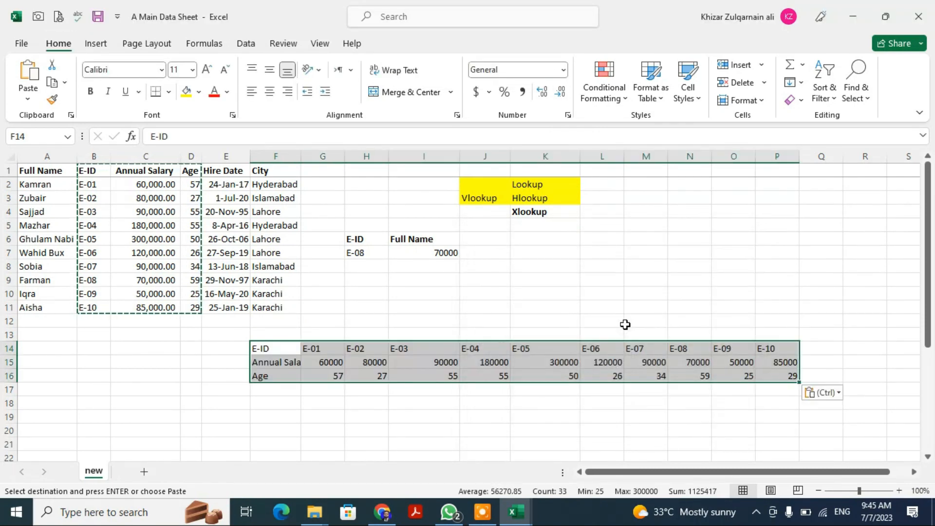
- Start an XLOOKUP formula in I7, under the Full Name heading, with the E-ID in H7 as lookup value
key("Right")
key("Right")
key("Up")
key("Up")
key("Up")
key("Up")
key("Up")
key("Up")
key("Up")
key("Up")
key("Up")
key("Up")
key("Right")
key("Down")
key("Down")
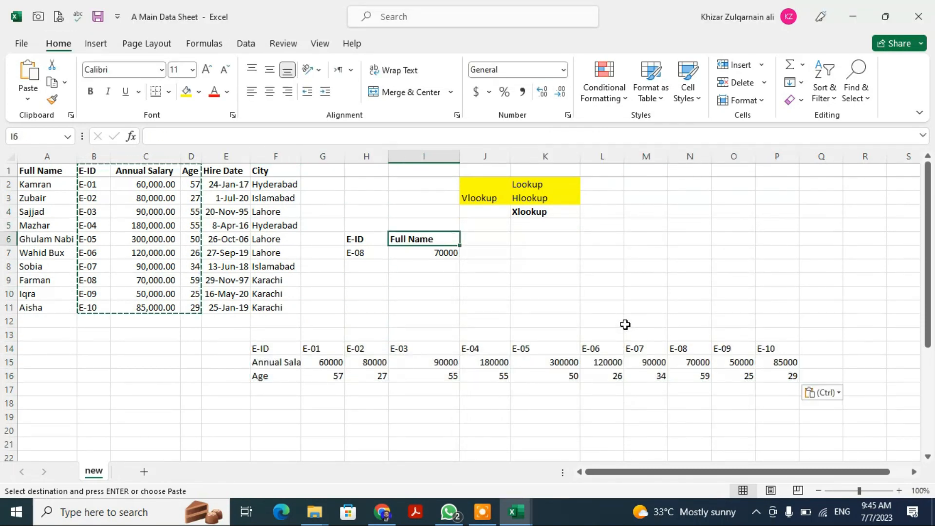
key("Left")
key("Left")
key("Right")
key("Down")
key("Right")
type("=xlookup")
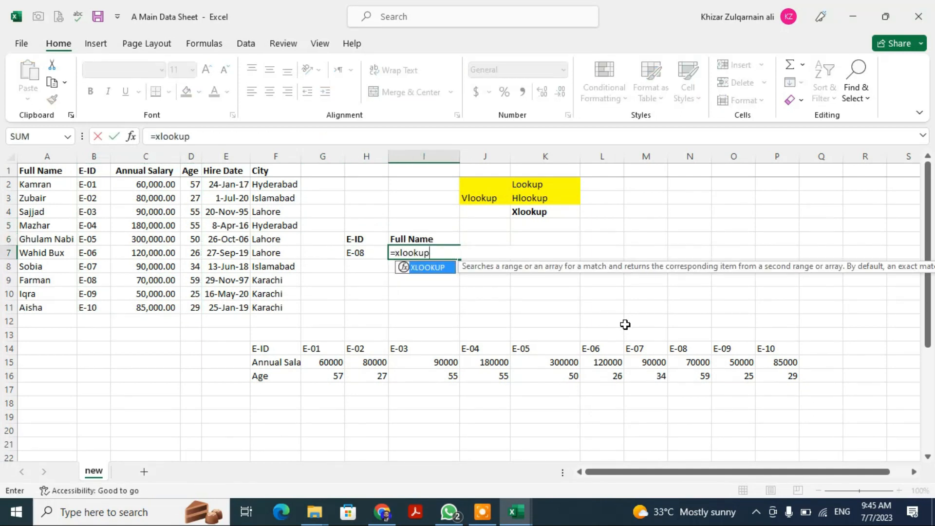
type("(")
key("Left")
type(",")
- Use the vertical E-ID range B2:B11 as the formula's lookup array
key("Left")
key("Left")
key("Left")
key("Left")
key("Left")
key("Left")
key("Left")
key("Left")
key("Right")
key("Up")
key("Up")
key("Up")
key("Up")
key("Up")
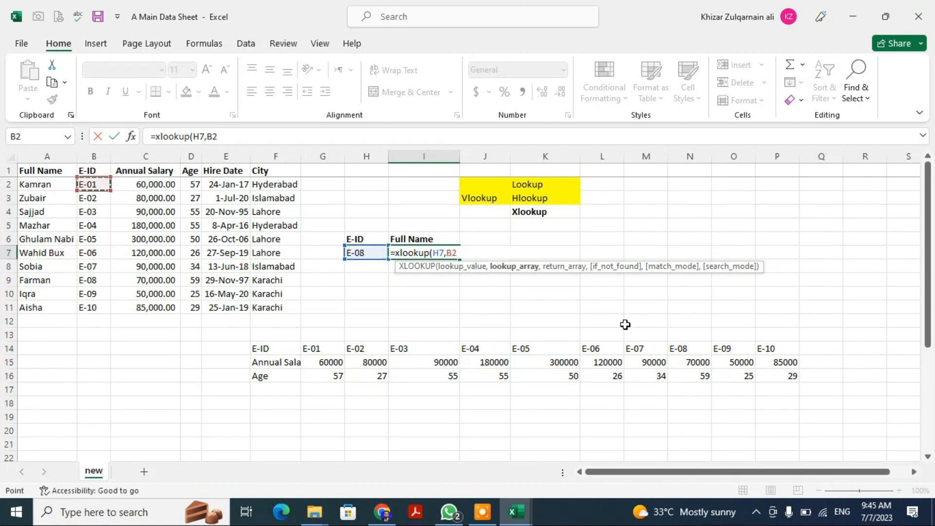
key("ctrl+shift+Down")
type(",")
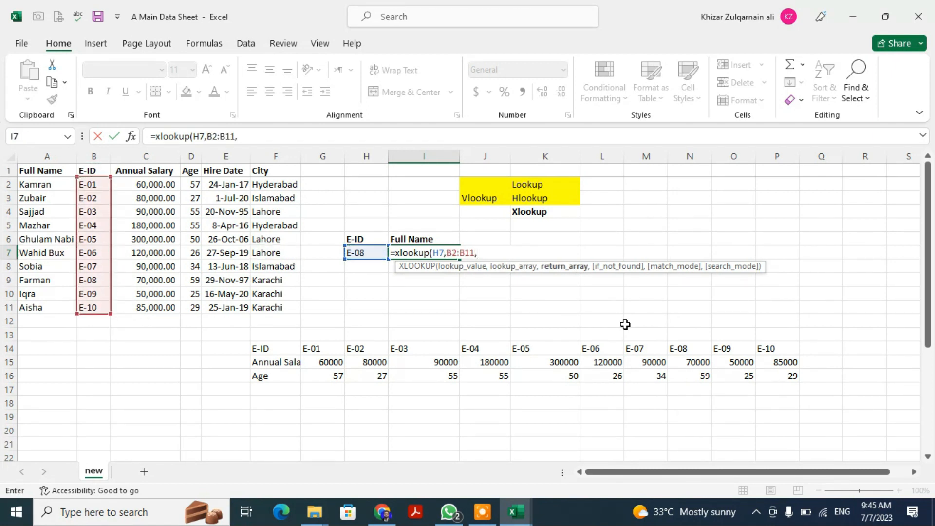
- Use the Full Name range A2:A11 as the return array and complete the XLOOKUP formula
key("ctrl+Left")
key("ctrl+Left")
key("ctrl+Left")
key("ctrl+Up")
key("Down")
key("ctrl+shift+Down")
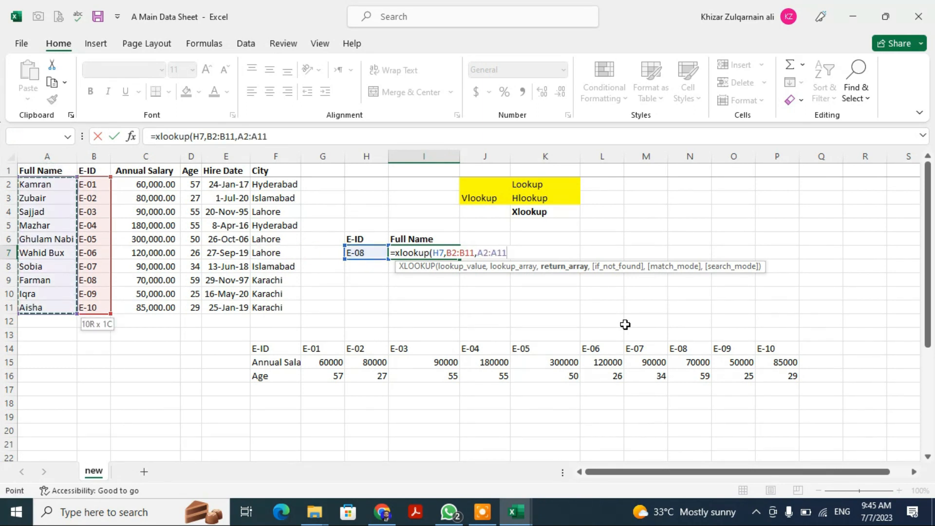
key("Return")
- Sort the employee data in A2:F11 by Column B in Z to A order
key("Up")
key("Left")
key("Left")
key("Left")
key("Left")
key("Left")
key("Left")
key("Left")
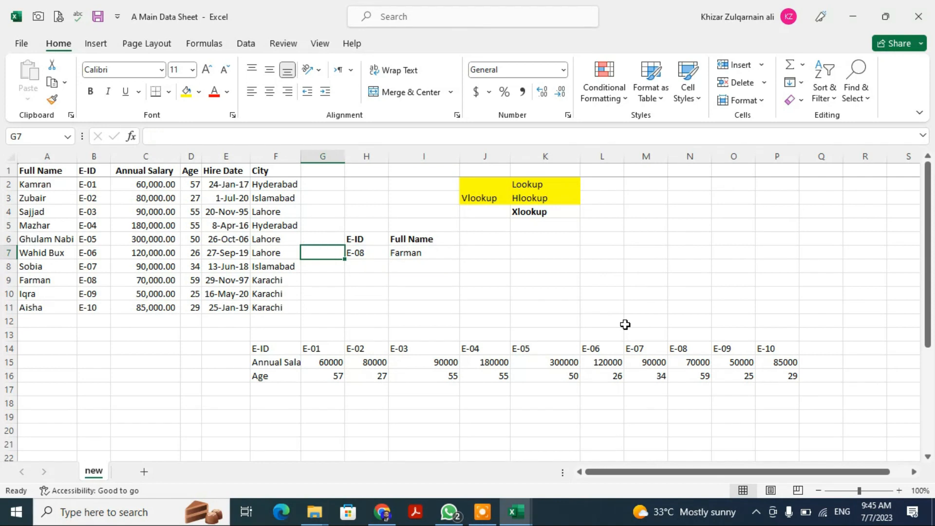
key("Down")
key("Down")
key("Left")
key("ctrl+Up")
key("Down")
key("ctrl+shift+Right")
key("ctrl+shift+Down")
key("alt+h+s+u")
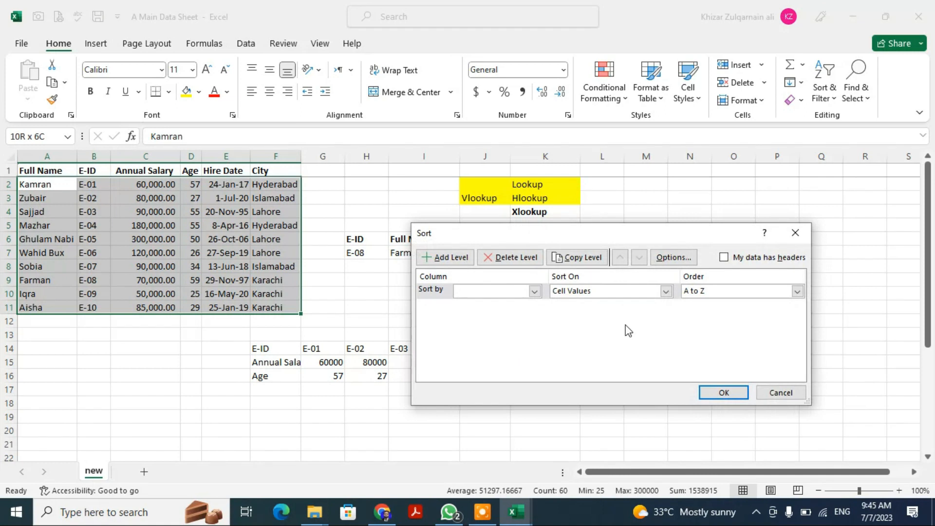
left_click(516, 291)
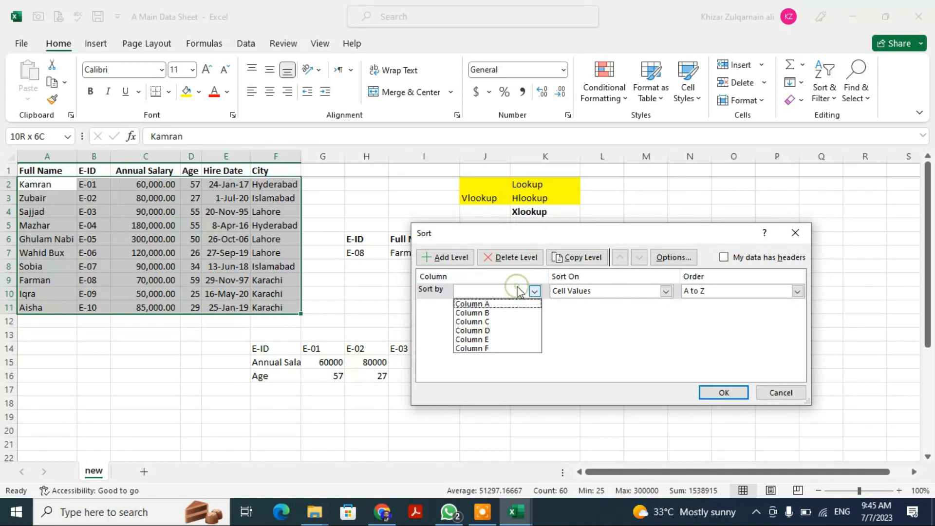
left_click(500, 313)
left_click(750, 292)
left_click(694, 311)
left_click(723, 393)
- Check the XLOOKUP formula and result in I7 for the E-ID in H7 against the sorted employee data
left_click(428, 252)
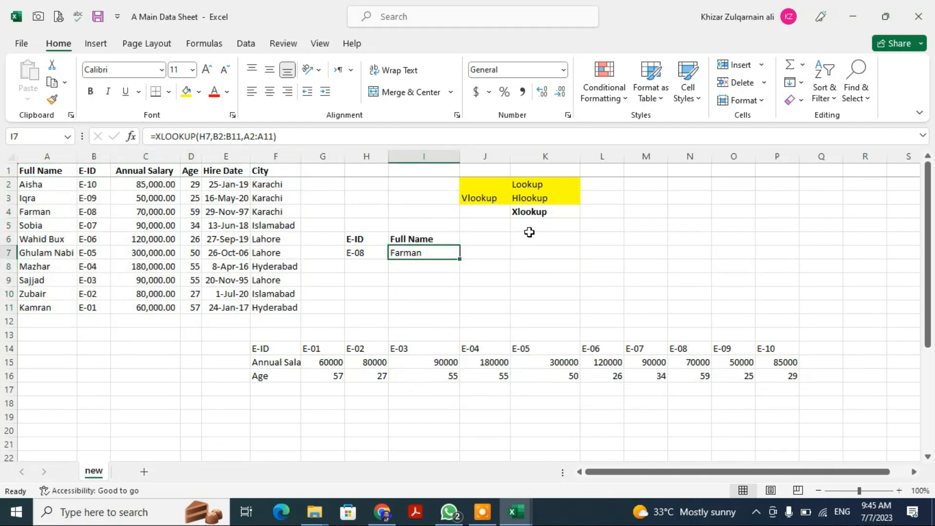
left_click(531, 186)
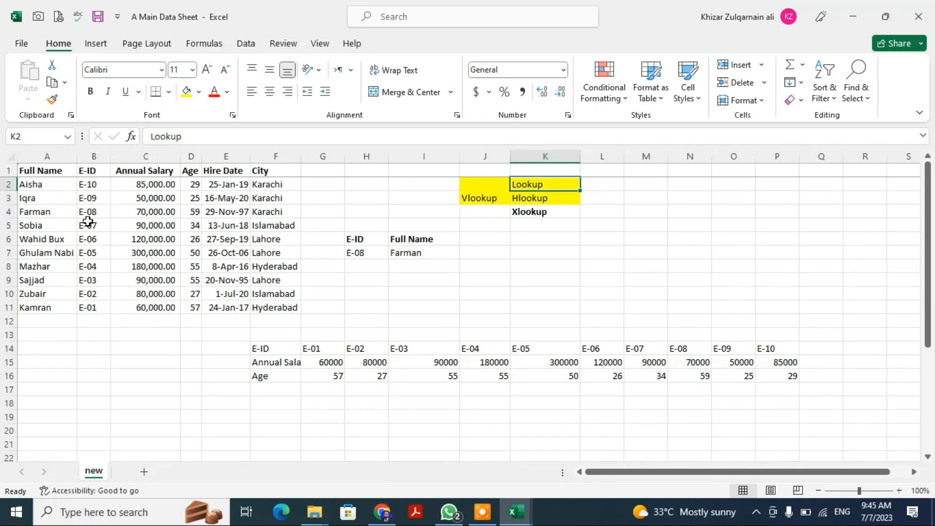
left_click(358, 259)
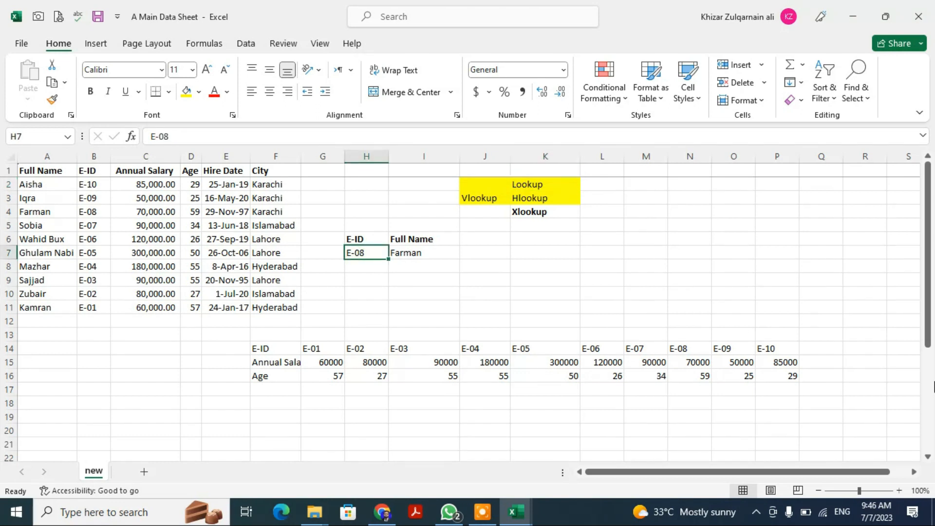
key("Down")
key("Down")
key("Down")
key("Down")
key("Down")
key("Down")
key("Up")
key("Up")
key("Up")
- Replace the formula in I7 with a new XLOOKUP that takes H7 as its lookup value
key("Right")
key("Up")
key("Up")
key("Up")
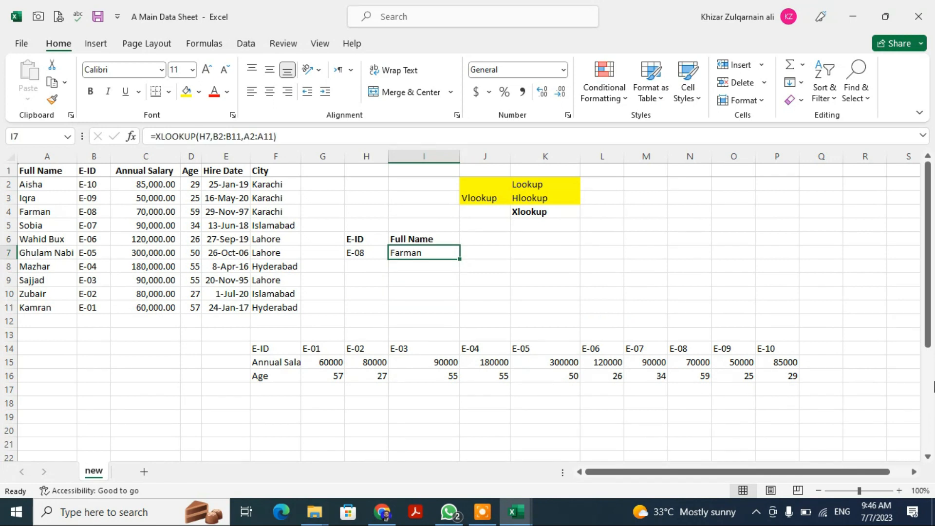
type("xloo")
key("BackSpace")
key("BackSpace")
type("=xlookup(")
key("Left")
type(",")
- Set the new formula's lookup array to the horizontal E-ID row F14:P14
key("Down")
key("Down")
key("Down")
key("Down")
key("Down")
key("Down")
key("Left")
key("Left")
key("Left")
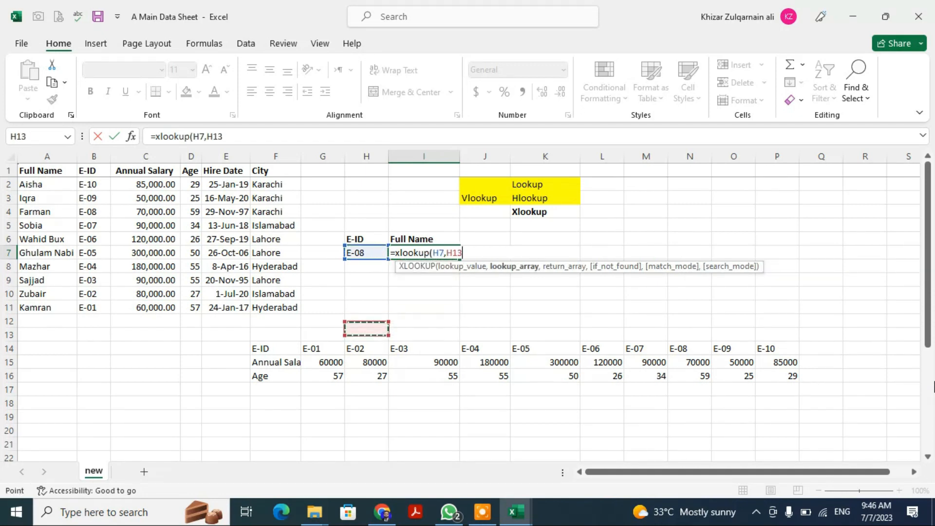
key("Down")
key("ctrl+shift+Right")
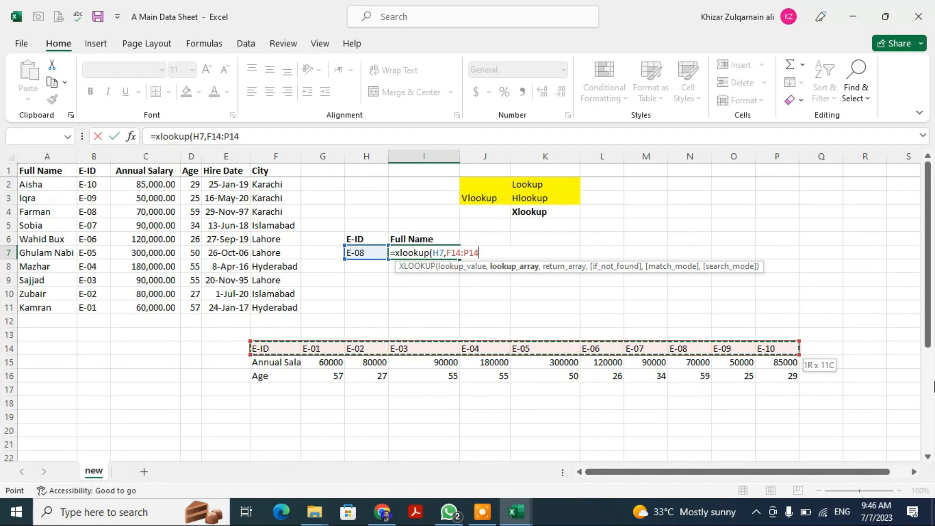
type(",")
- Set the return array to the horizontal Age row F16:P16 and complete the XLOOKUP formula
key("Down")
key("Down")
key("Down")
key("Down")
key("Down")
key("Down")
key("Down")
key("Down")
key("Down")
key("Down")
key("Down")
key("Down")
key("Down")
key("Left")
key("Left")
key("Up")
key("Up")
key("Up")
key("Left")
key("Left")
key("Up")
key("Right")
key("ctrl+shift+Right")
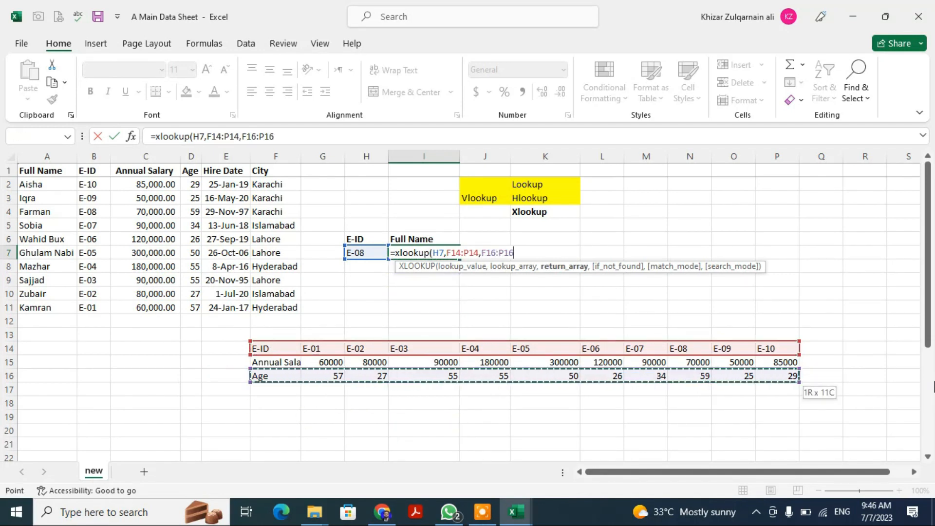
key("Return")
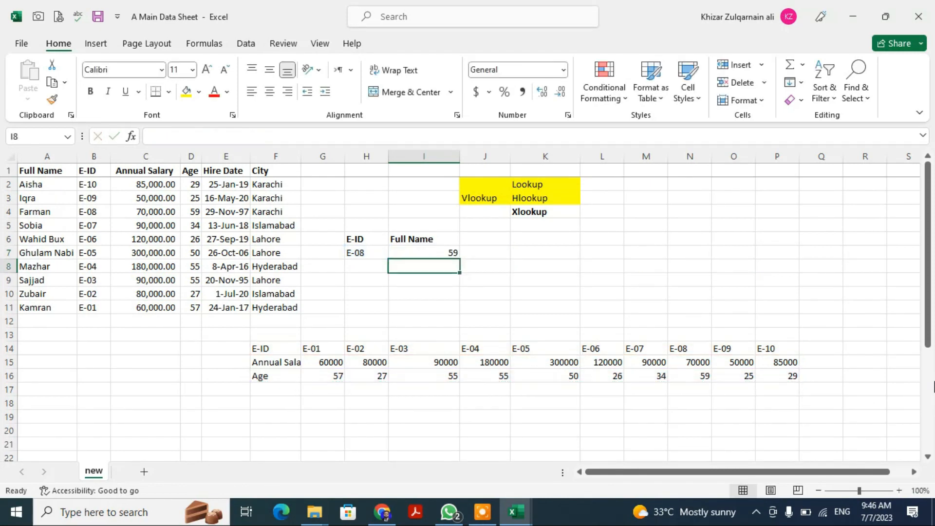
- Compare the result in I7 with the Age entry for E-08 in the transposed table
key("Up")
key("Left")
key("Down")
key("Down")
key("Down")
key("Down")
key("Down")
key("Right")
key("Right")
key("Right")
key("Right")
key("Right")
key("Right")
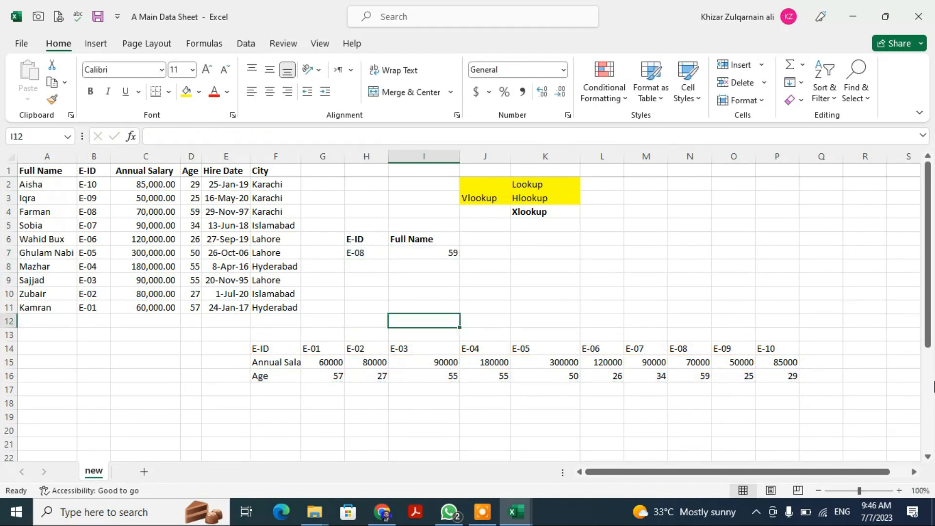
key("Down")
key("Down")
key("Down")
key("Down")
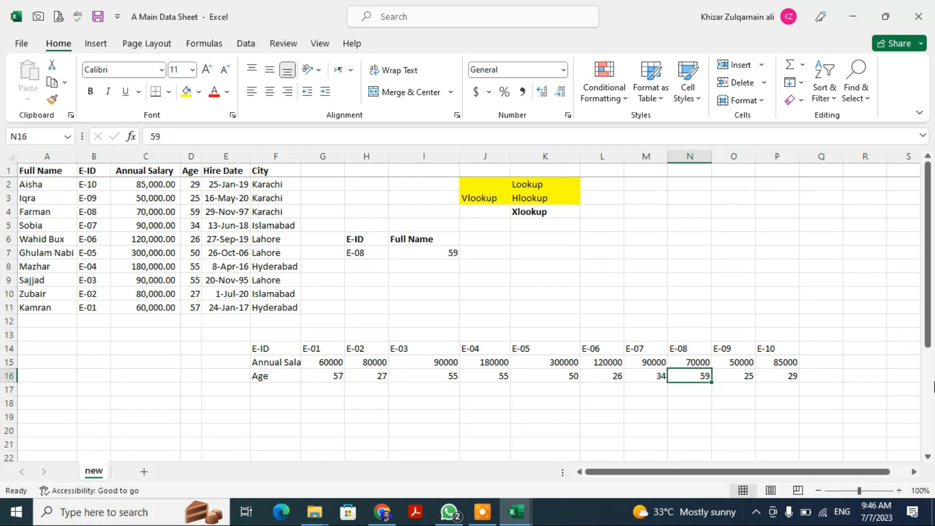
- Return from the transposed table to the E-ID lookup cell H7
key("Left")
key("Left")
key("Left")
key("Left")
key("Up")
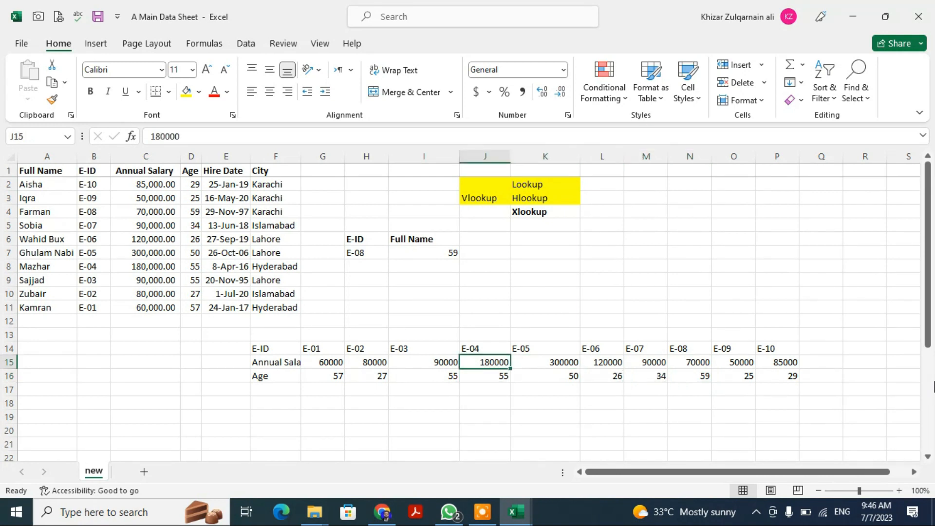
key("Left")
key("Left")
key("Up")
key("Up")
key("Up")
key("Up")
key("Up")
key("Up")
key("Up")
key("Up")
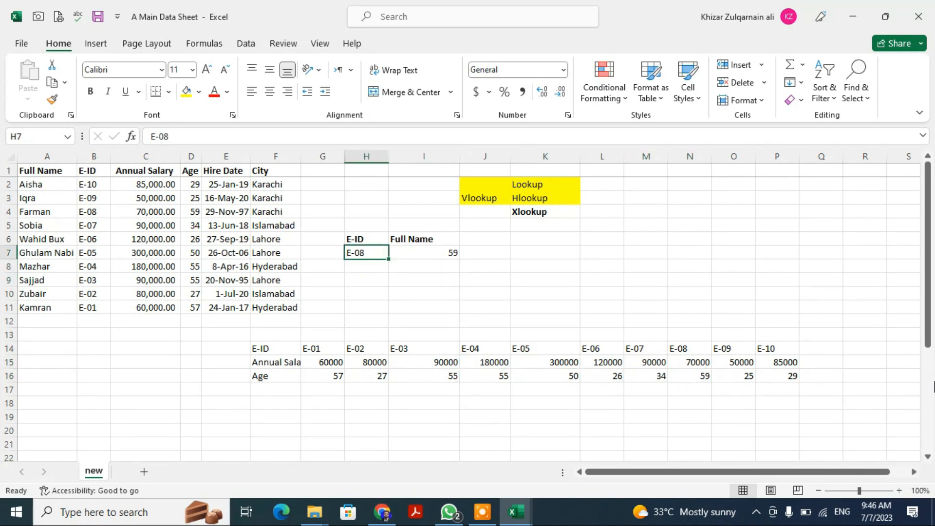
- Set the E-ID lookup value in H7 to E-04
key("F2")
key("BackSpace")
type("4")
key("Return")
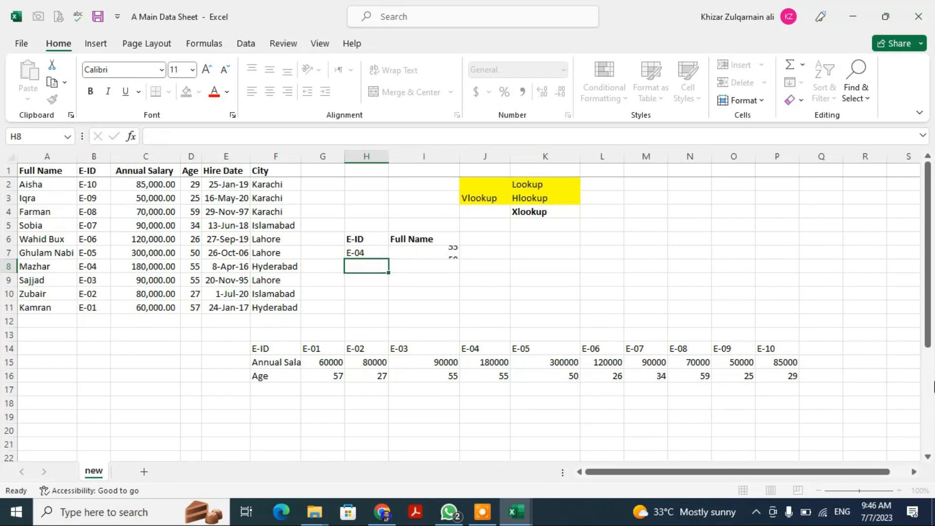
- Change the lookup value in H7 to the nonexistent ID E-0444
key("Up")
key("F2")
key("Return")
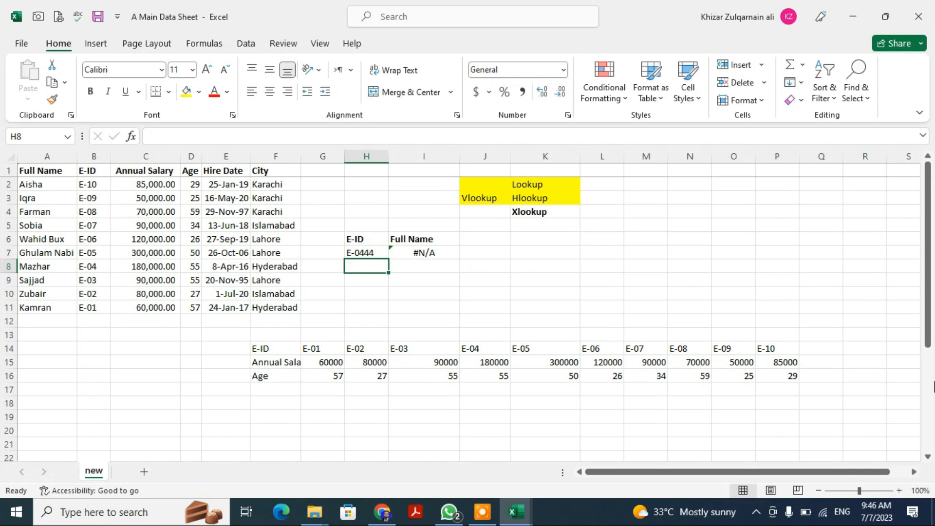
- Add "not found" as the if_not_found argument of the XLOOKUP formula in I7
key("Up")
key("Right")
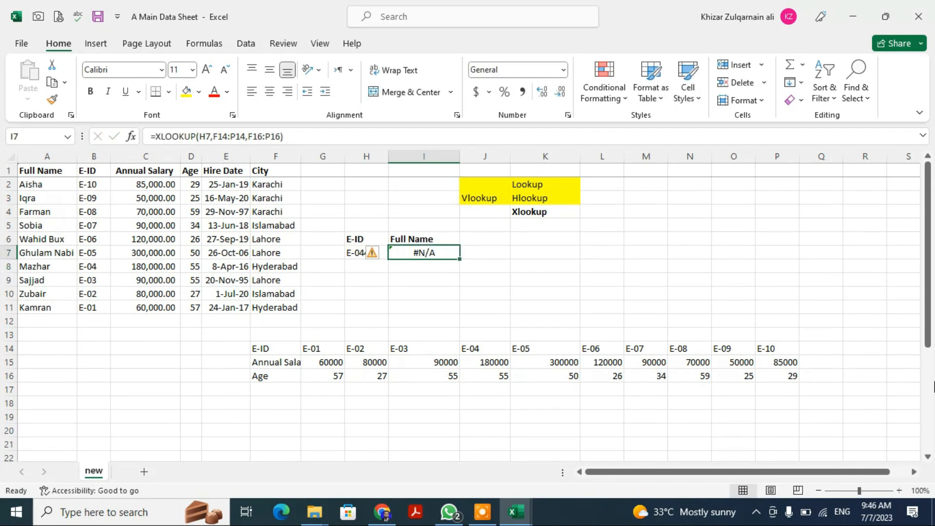
key("F2")
key("BackSpace")
type(",\"n")
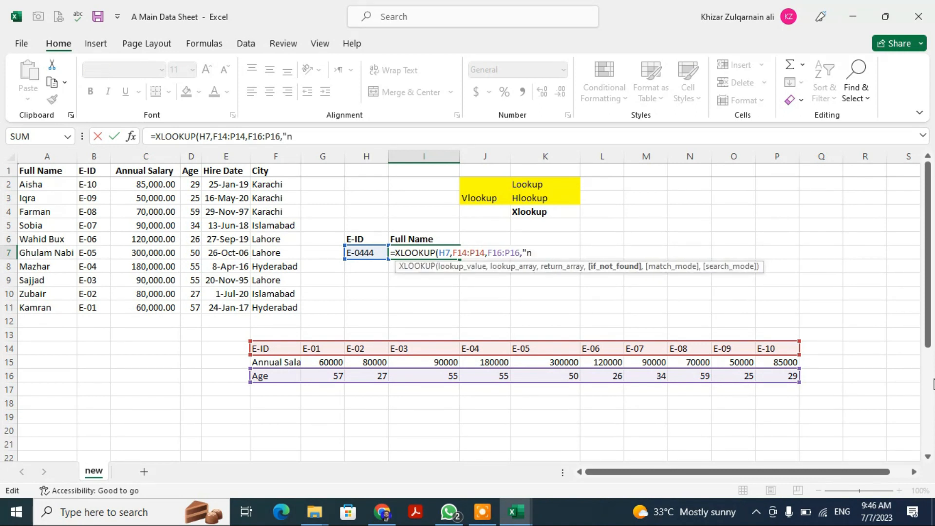
type("ot found")
key("Return")
key("Up")
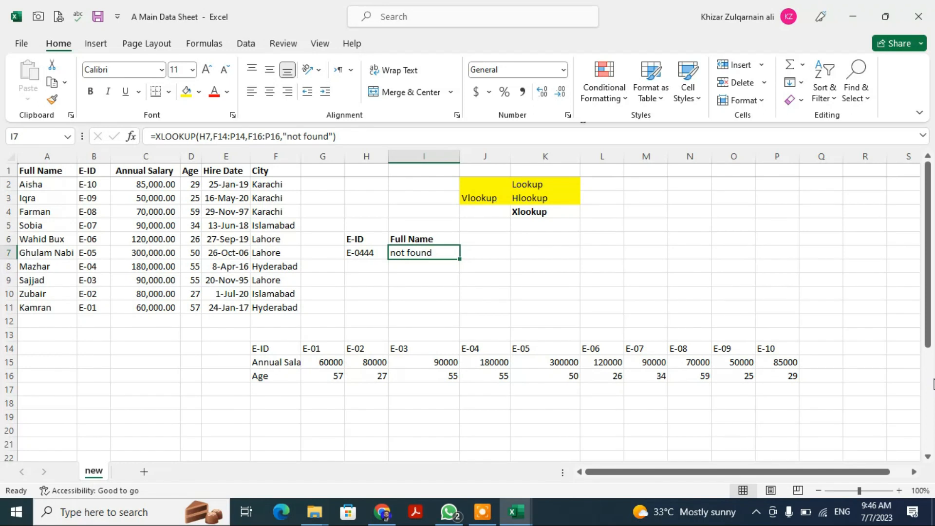
- Add match mode -1, exact match or next smaller item, to the XLOOKUP formula in I7
key("Left")
type(",")
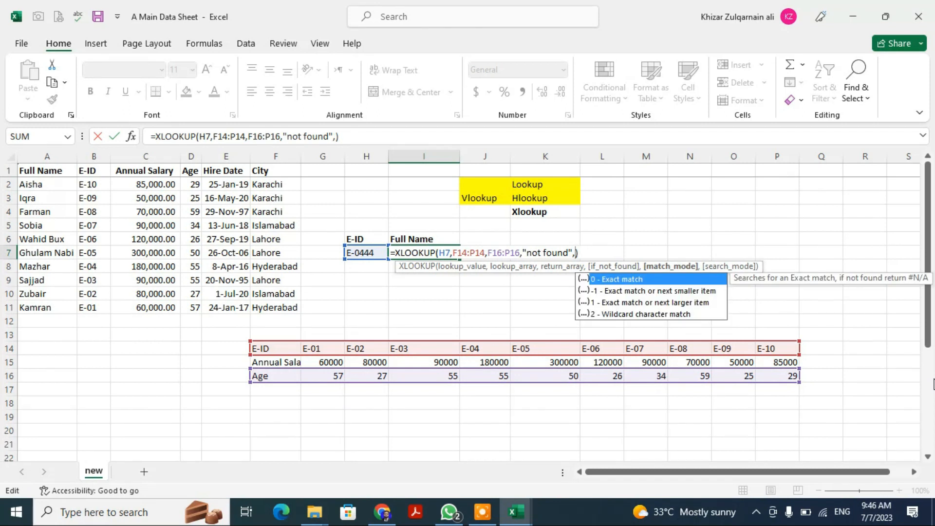
type("-1")
key("Return")
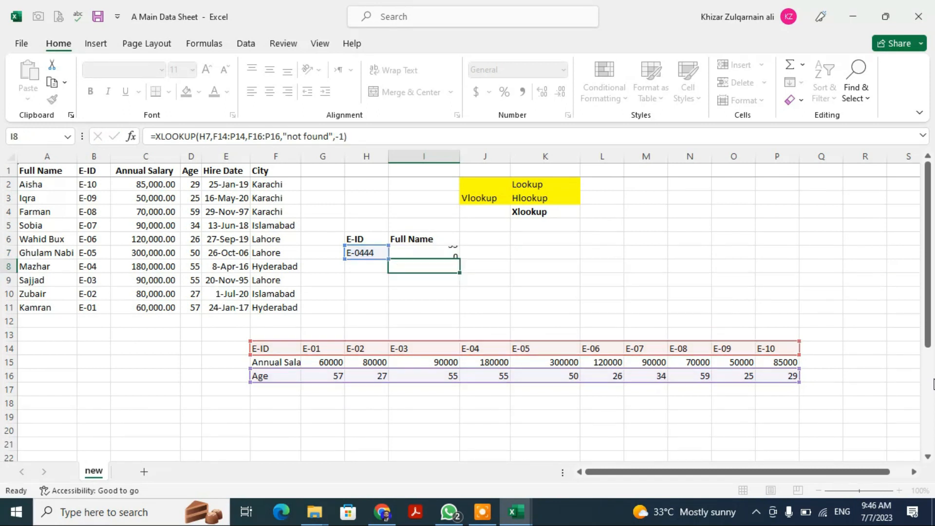
- Compare the result in I7 with the Age entry for E-04 in the transposed table
key("Up")
key("Left")
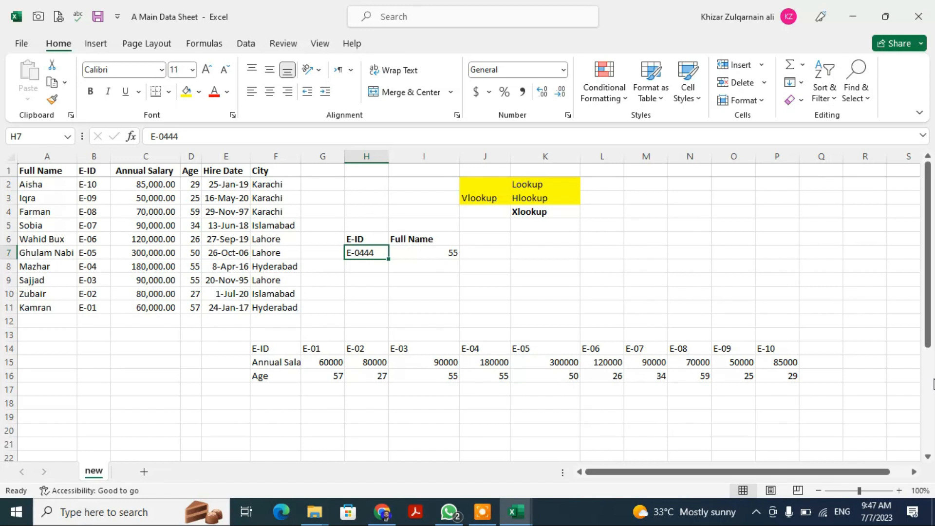
key("Down")
key("Down")
key("Down")
key("Down")
key("Down")
key("Down")
key("Down")
key("Down")
key("Right")
key("Right")
key("Down")
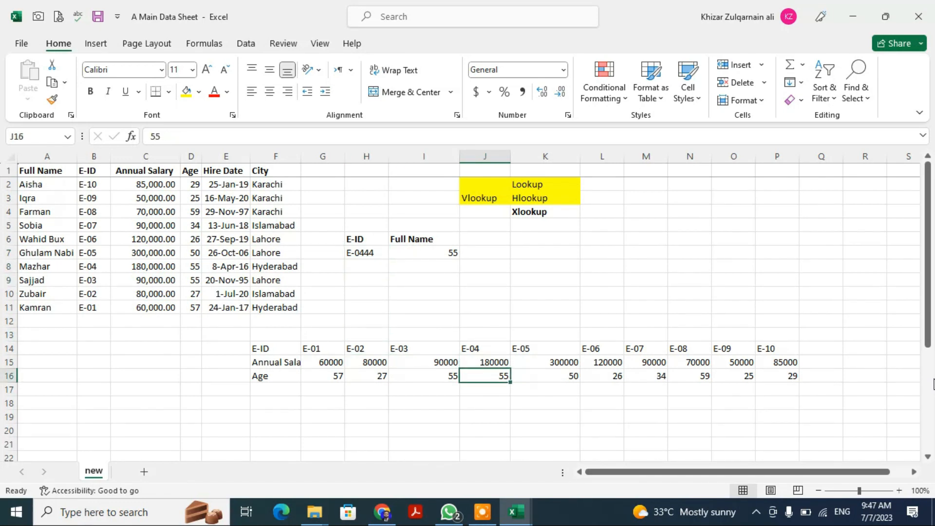
- Change the match mode of the XLOOKUP formula in I7 to 1, exact match or next larger item
key("Up")
key("Left")
key("Up")
key("Up")
key("Up")
key("Up")
key("Up")
key("Up")
key("Up")
key("Up")
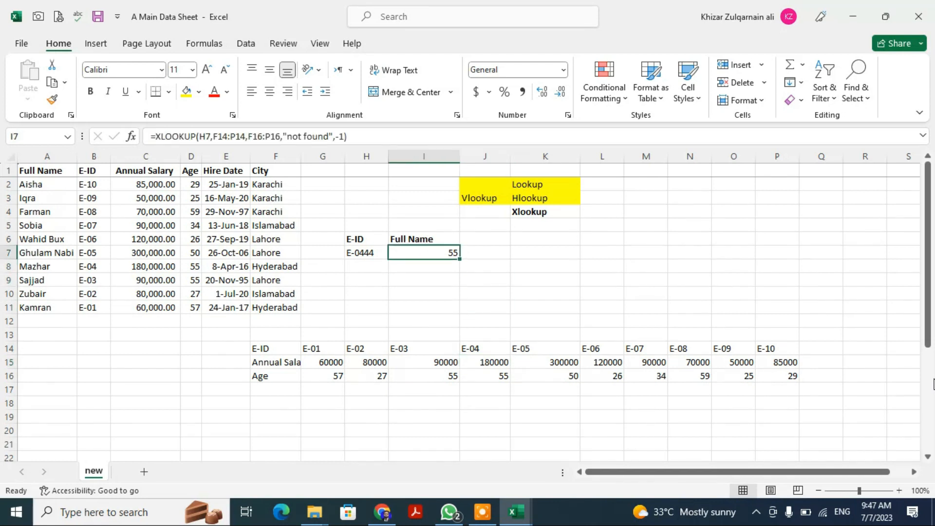
key("F2")
key("Left")
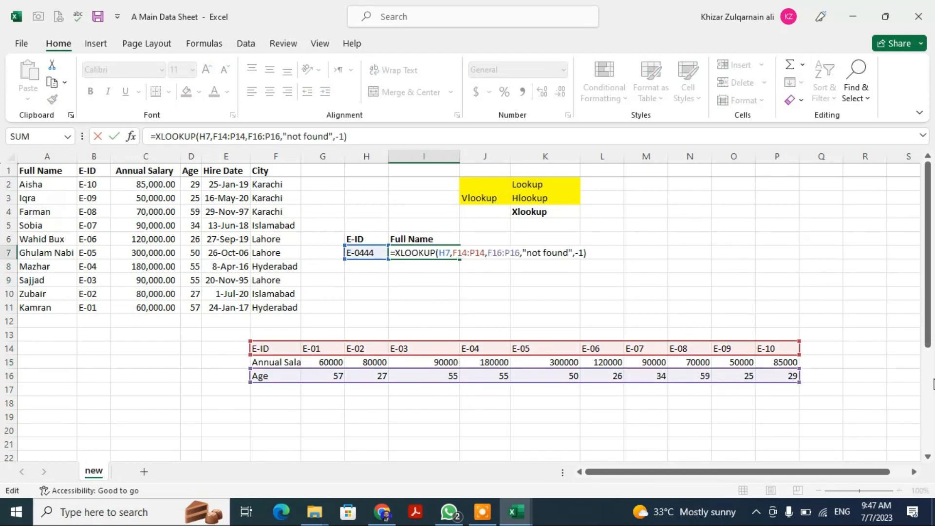
key("BackSpace")
key("BackSpace")
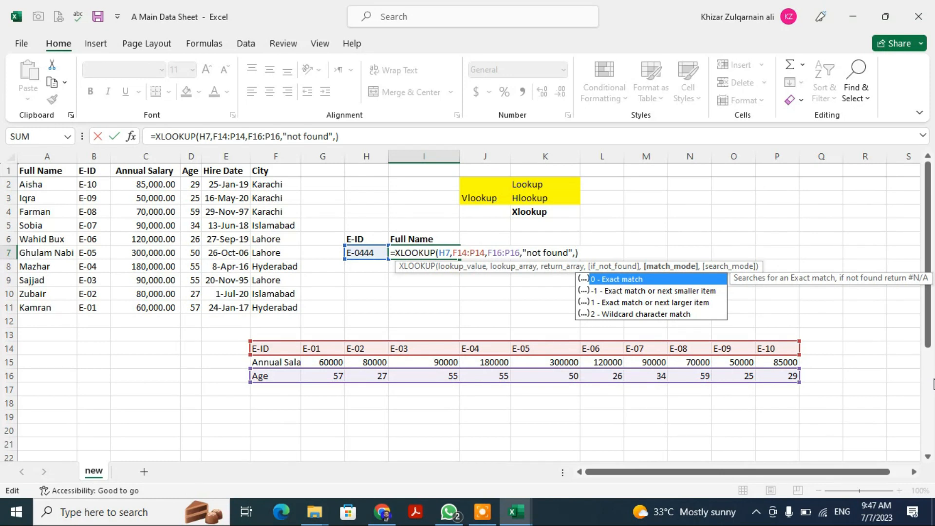
type("1")
key("Return")
- Compare the result in I7 with the Age entry for E-05 in the transposed table
key("Down")
key("ctrl+Down")
key("Right")
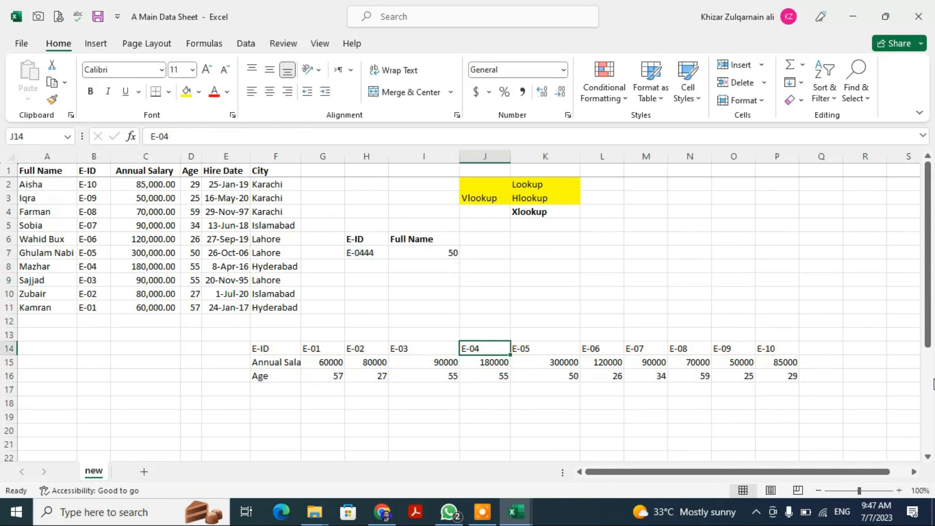
key("Down")
key("Right")
key("Down")
- Set the match mode of the XLOOKUP formula in I7 to 2, wildcard character match
key("Up")
key("Up")
key("Up")
key("Up")
key("Up")
key("Up")
key("Up")
key("Up")
key("Up")
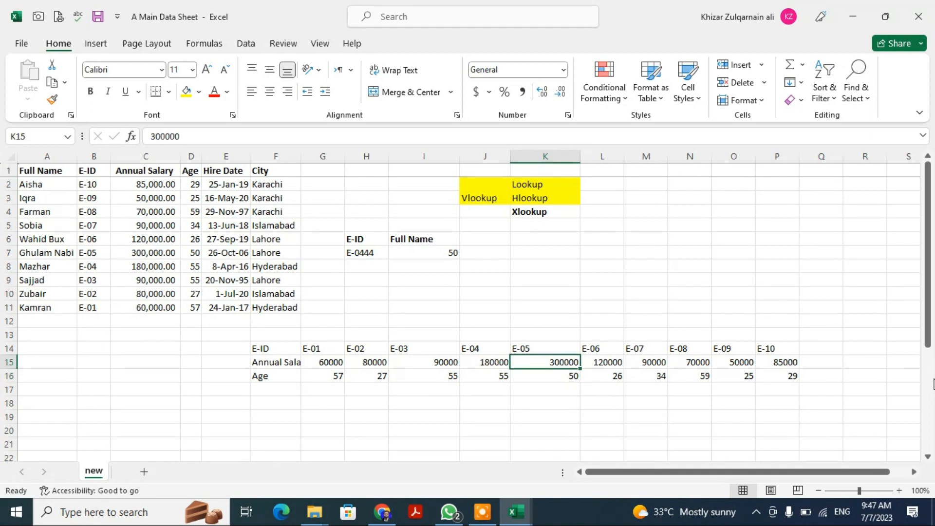
key("Left")
key("Left")
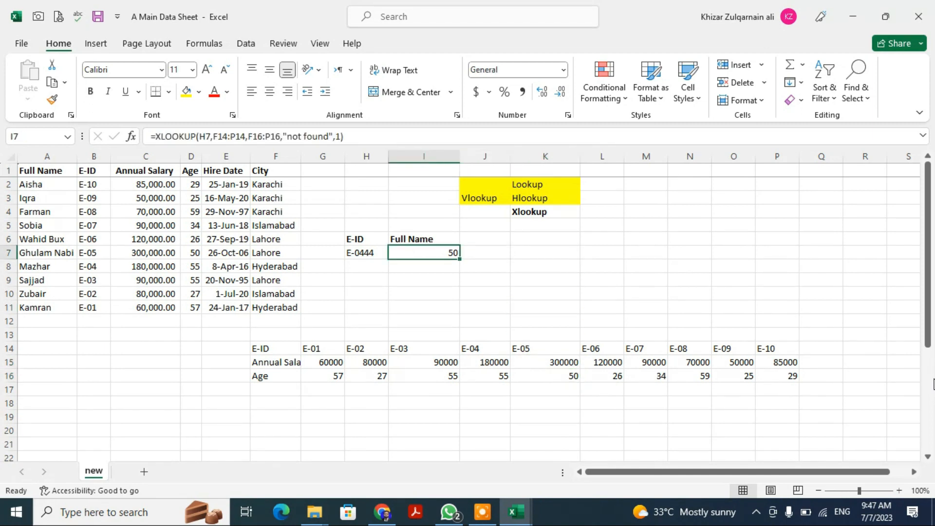
key("F2")
key("Left")
key("Left")
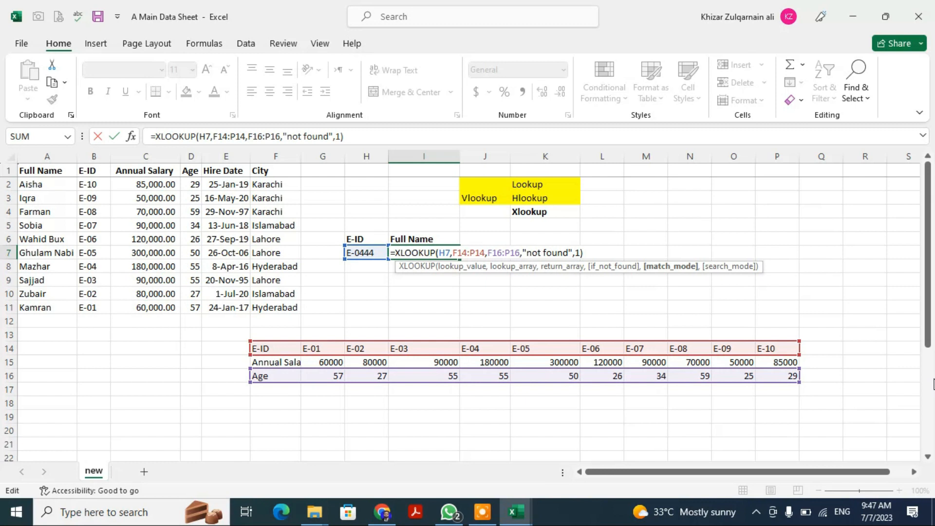
key("BackSpace")
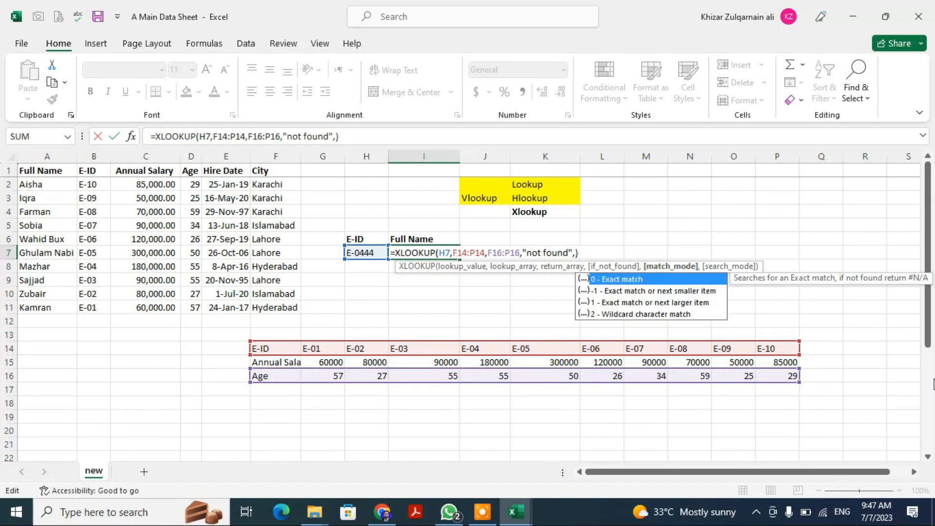
type("2")
key("Return")
- Replace the lookup value in H7 with E-11, an ID missing from the table
key("Up")
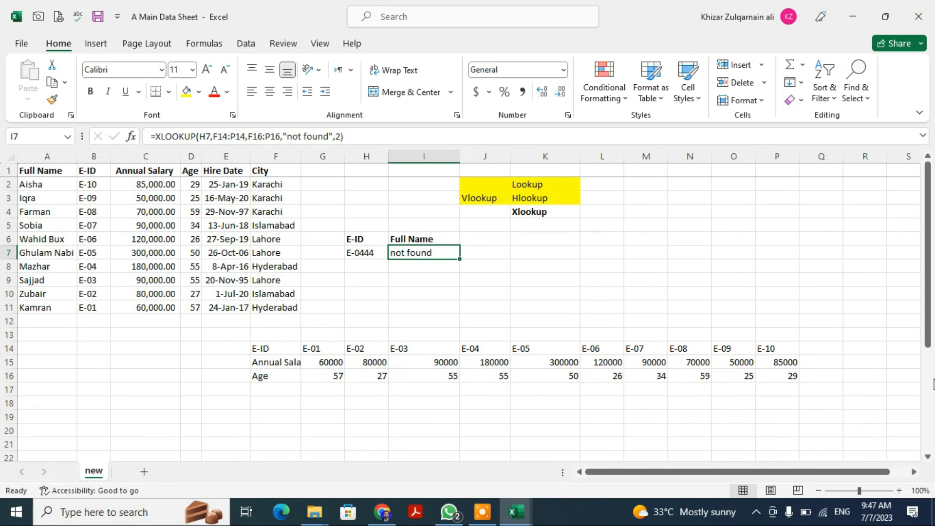
key("Left")
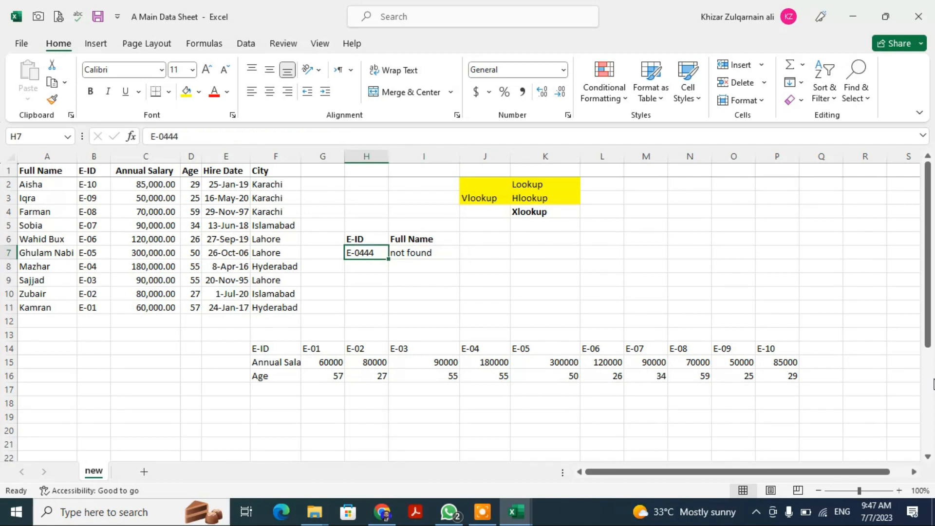
key("F2")
key("BackSpace")
key("BackSpace")
key("BackSpace")
key("BackSpace")
type("11")
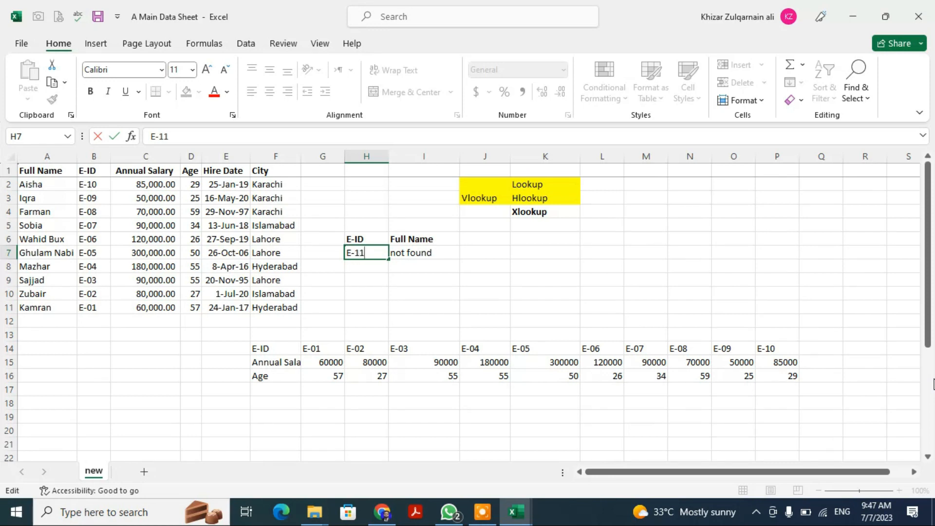
key("Return")
- Set the lookup value in H7 to E-10 and select the E-10 entries P14:P16 in the transposed table
key("Up")
key("F2")
key("BackSpace")
type("0")
key("Return")
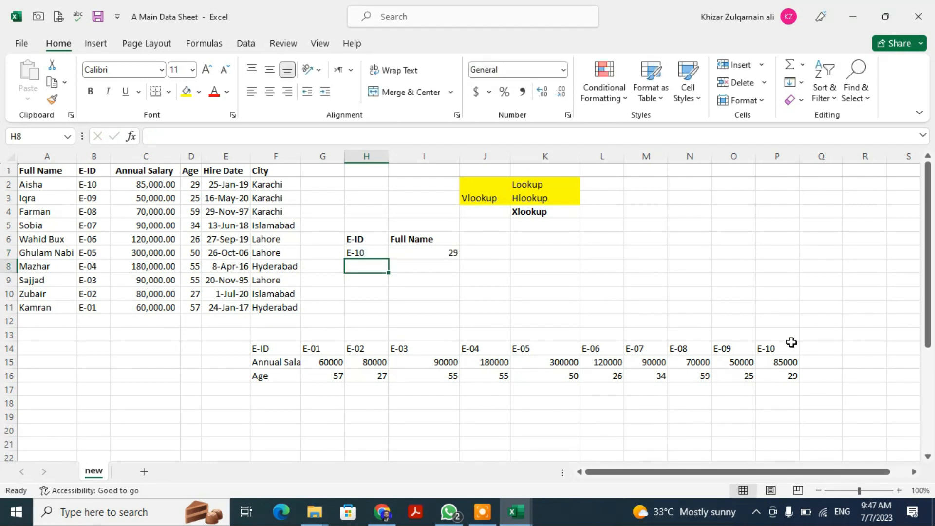
left_click_drag(791, 342, 791, 378)
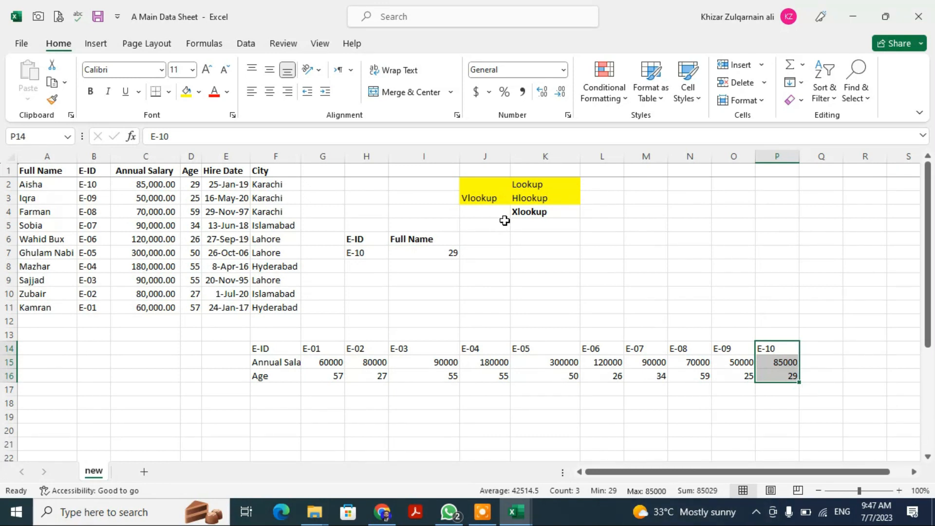
- Review the Lookup, Vlookup, Hlookup and Xlookup labels one after another as a recap
left_click(522, 188)
left_click(480, 198)
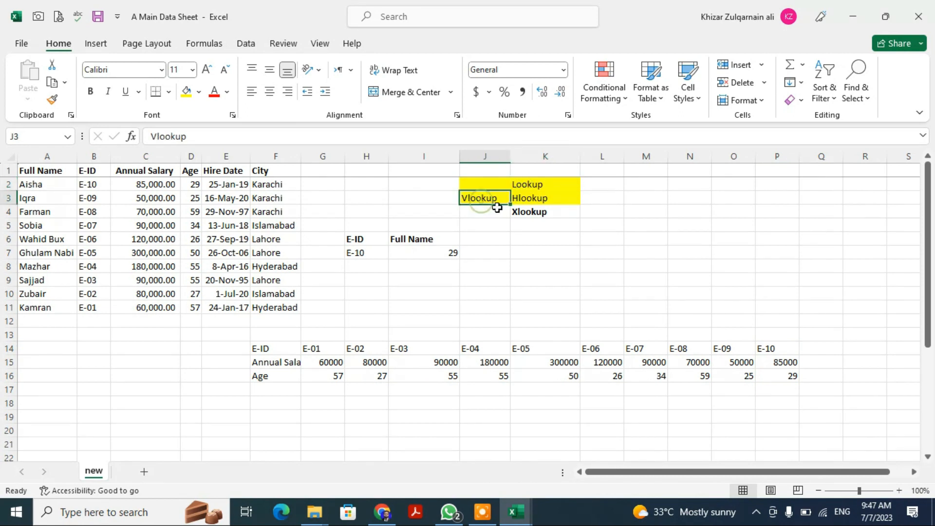
left_click(535, 200)
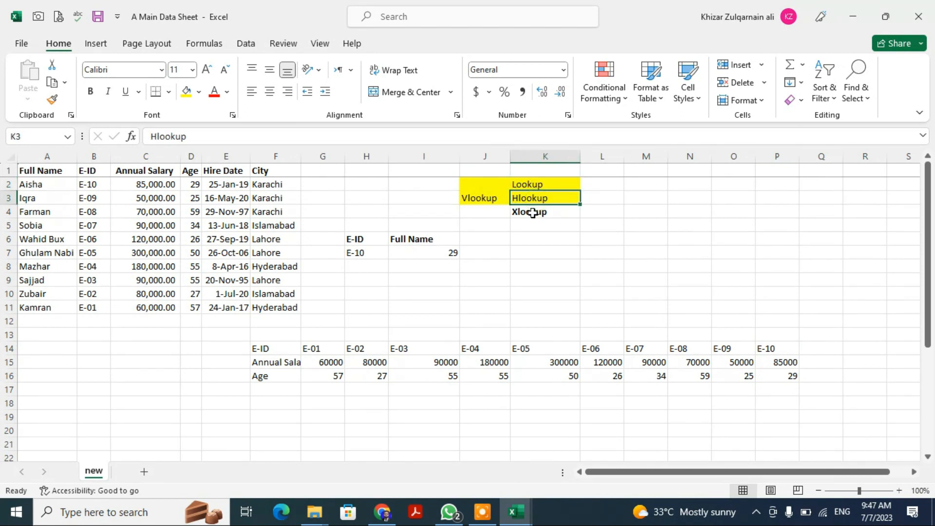
left_click(533, 213)
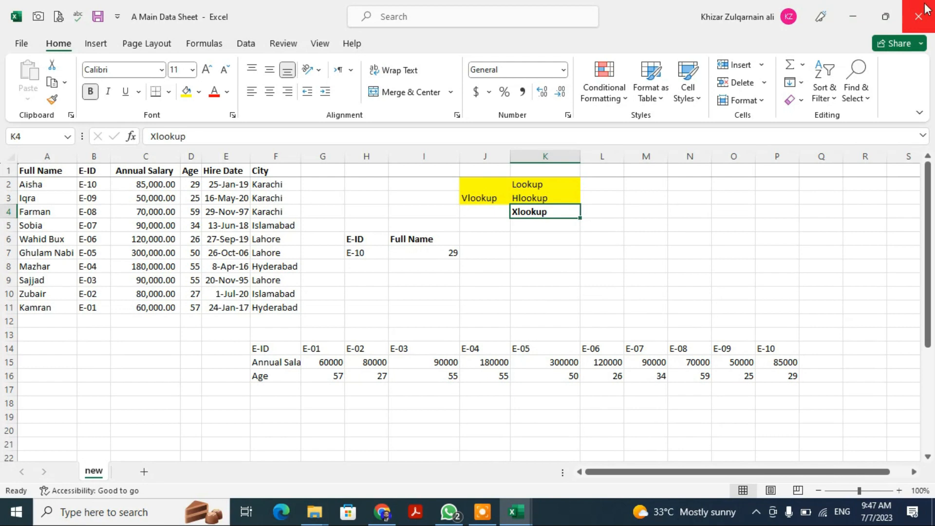